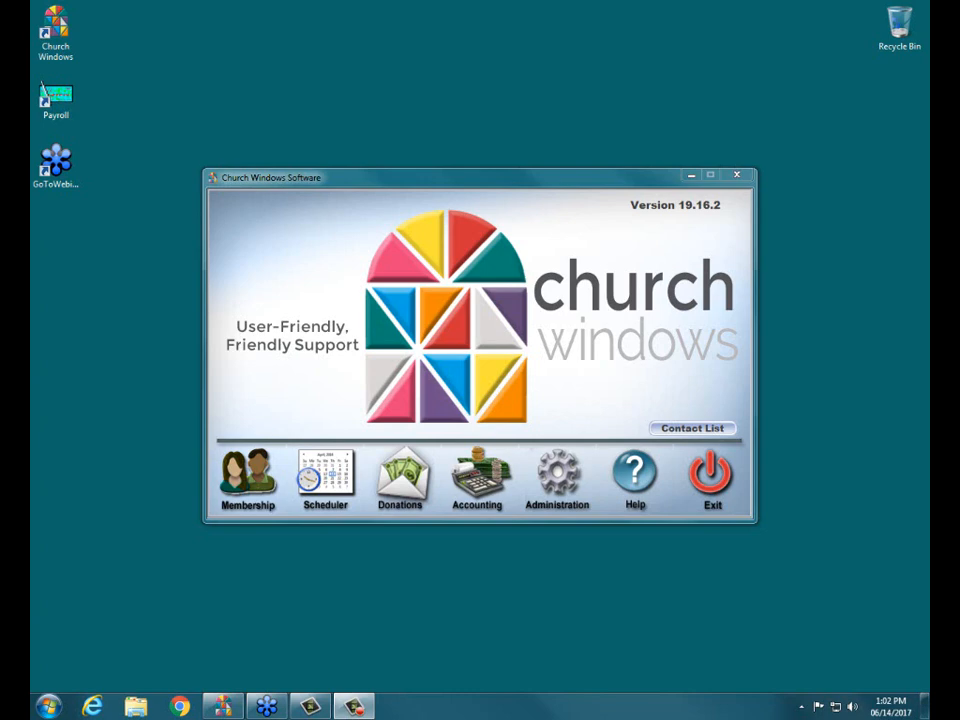
# Open Browse Attendance in the Membership module
pyautogui.click(248, 478)
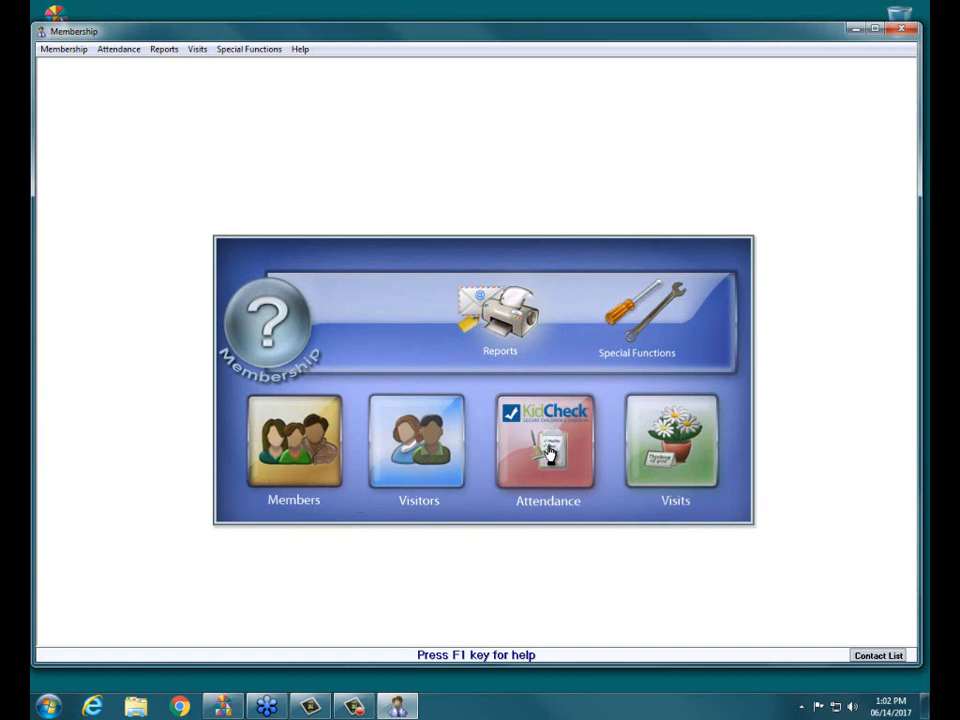
pyautogui.click(549, 452)
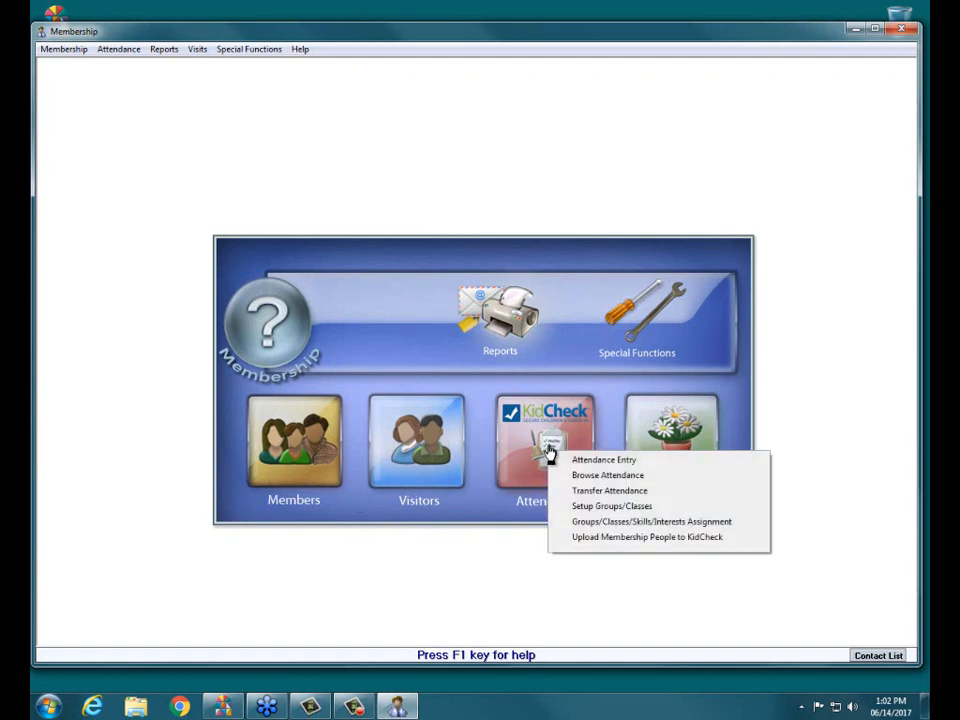
pyautogui.click(611, 478)
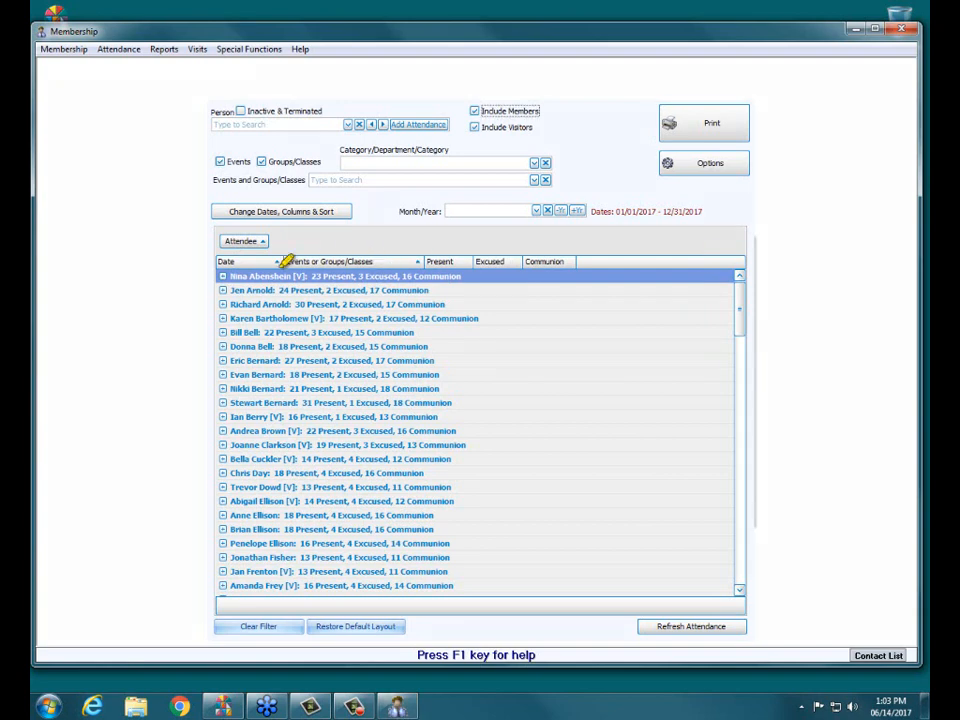
# Expand the first attendee in the attendance grid and examine the dates, events and classes recorded for them
pyautogui.click(223, 277)
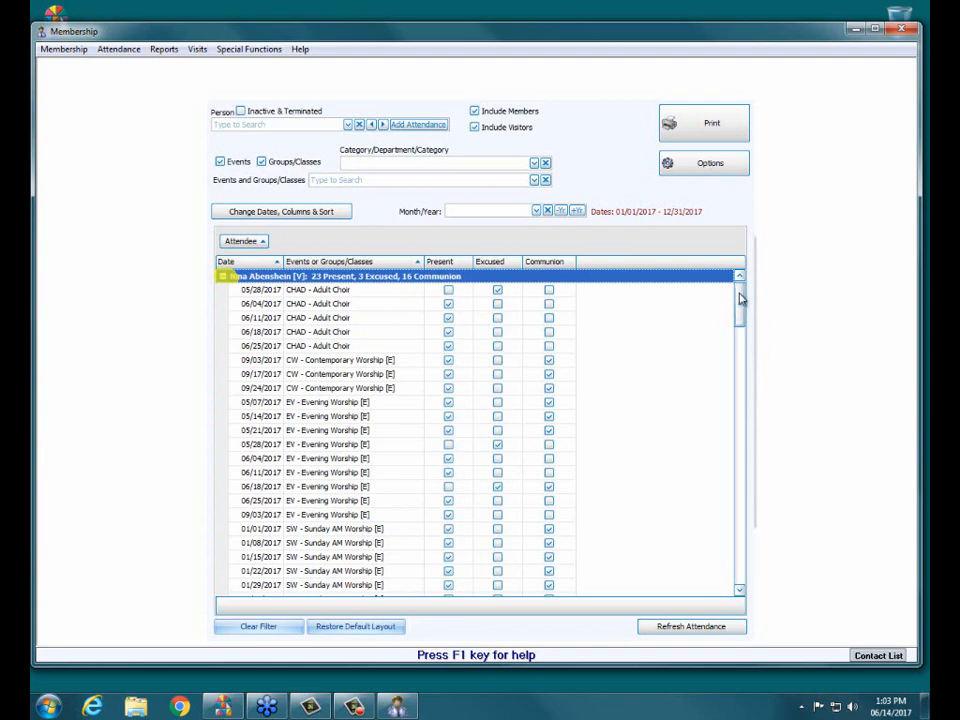
pyautogui.scroll(-3, 742, 325)
pyautogui.scroll(-2, 744, 321)
pyautogui.scroll(5, 748, 306)
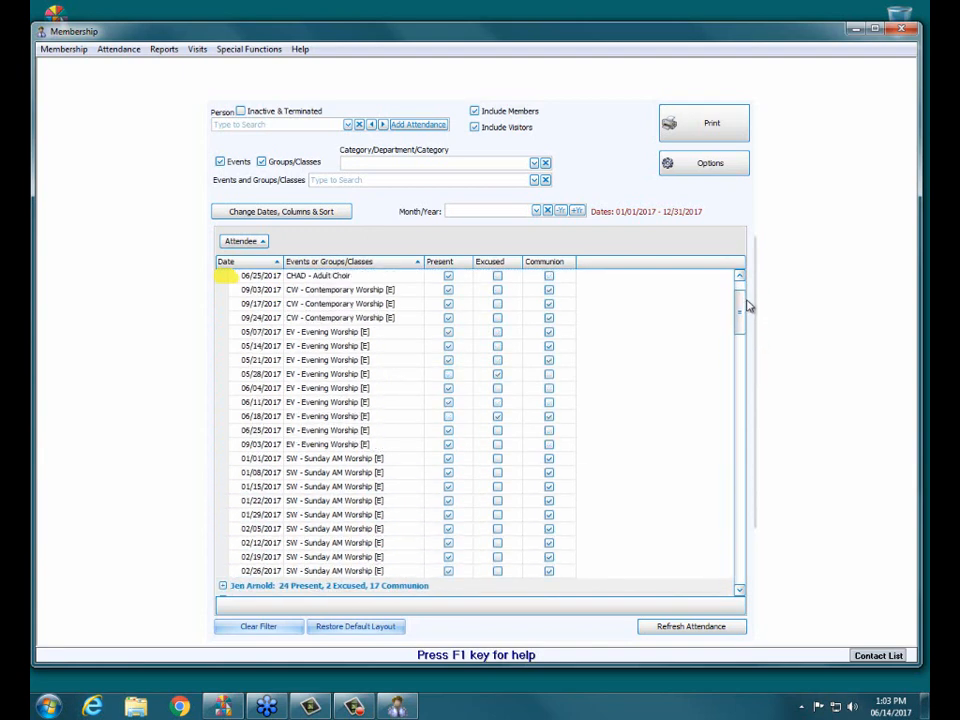
pyautogui.scroll(-2, 748, 315)
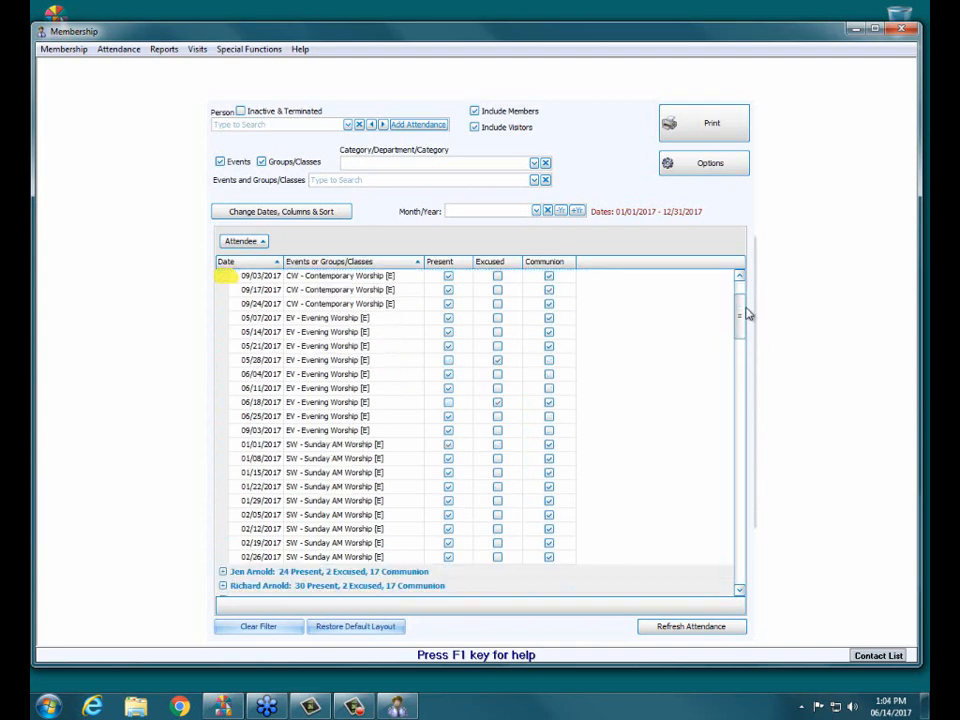
pyautogui.scroll(3, 754, 300)
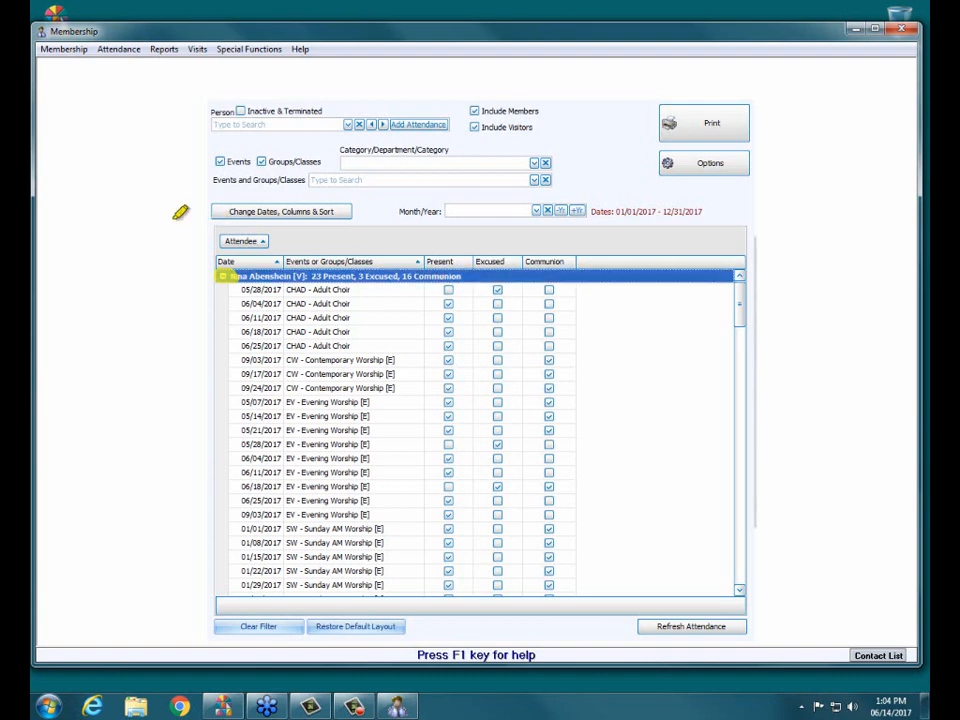
# Remove the Attendee grouping from the attendance grid and inspect the first record in the ungrouped list
pyautogui.moveTo(226, 242); pyautogui.dragTo(257, 243)
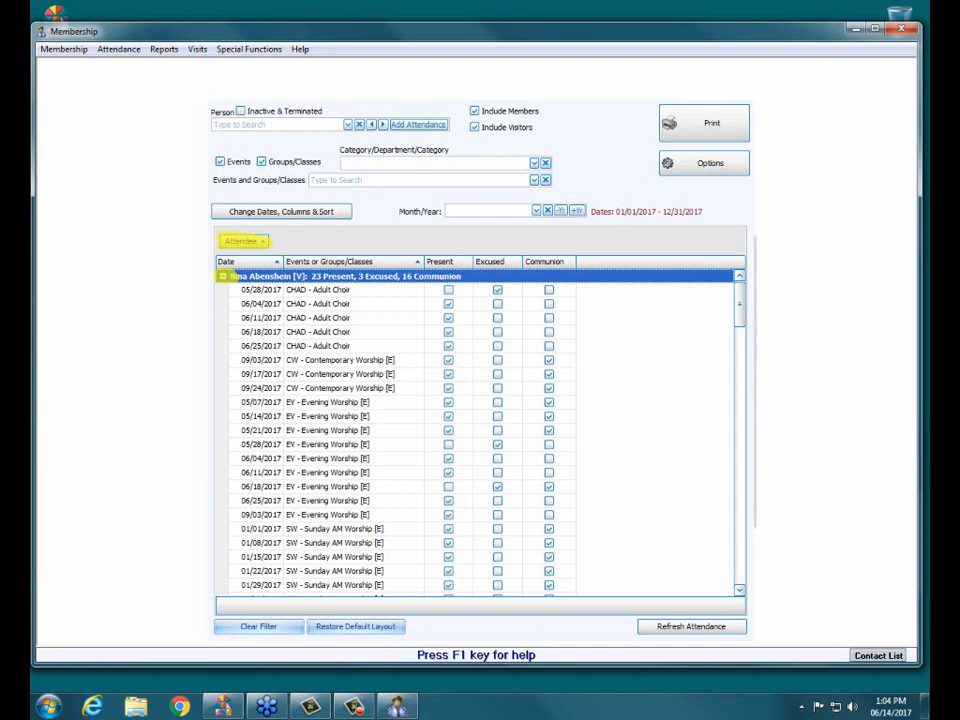
pyautogui.click(878, 655)
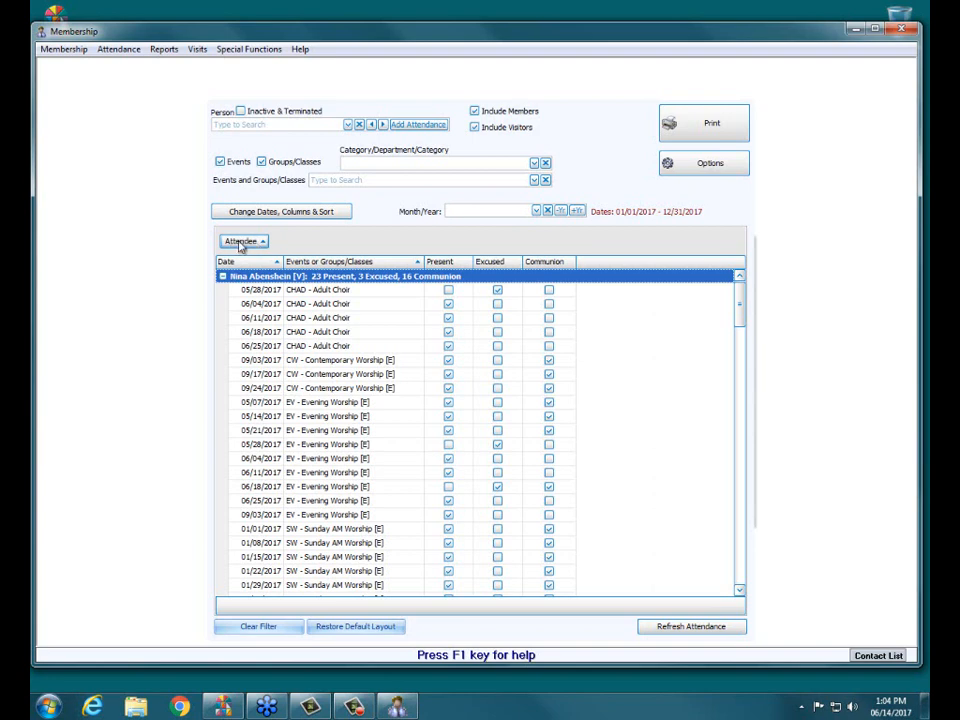
pyautogui.moveTo(243, 252)
pyautogui.mouseDown()
pyautogui.moveTo(214, 257)
pyautogui.moveTo(228, 267)
pyautogui.mouseUp()
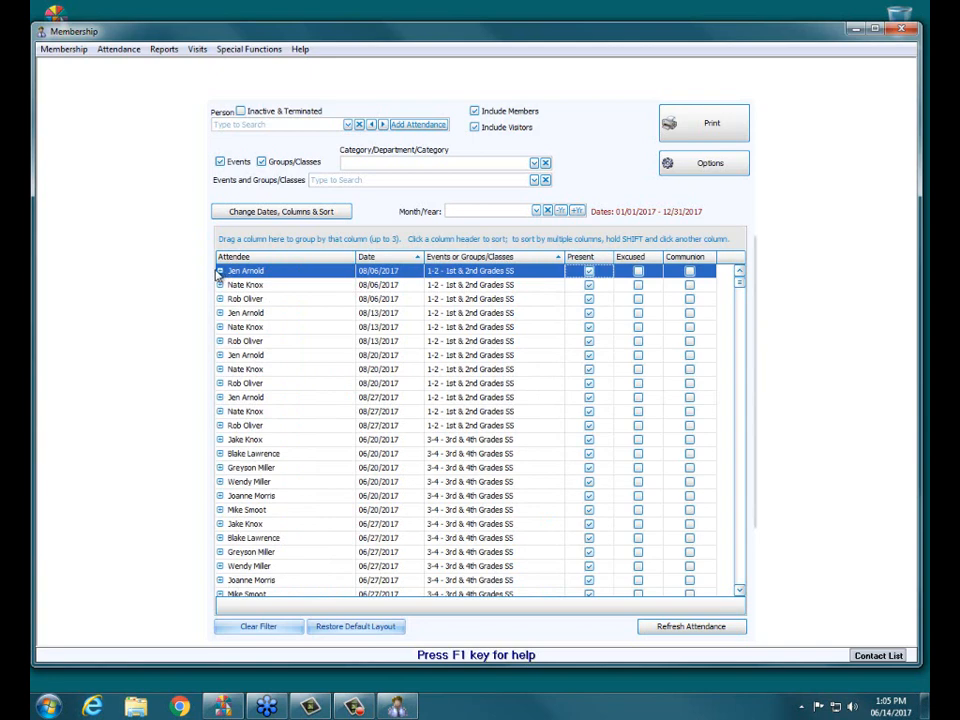
pyautogui.click(220, 271)
pyautogui.click(220, 271)
pyautogui.moveTo(741, 285)
pyautogui.mouseDown()
pyautogui.moveTo(742, 354)
pyautogui.moveTo(741, 284)
pyautogui.mouseUp()
# Group the attendance grid by Events or Groups/Classes with Date as the second level, expanding the 1st & 2nd Grades SS class
pyautogui.moveTo(482, 263); pyautogui.dragTo(385, 246)
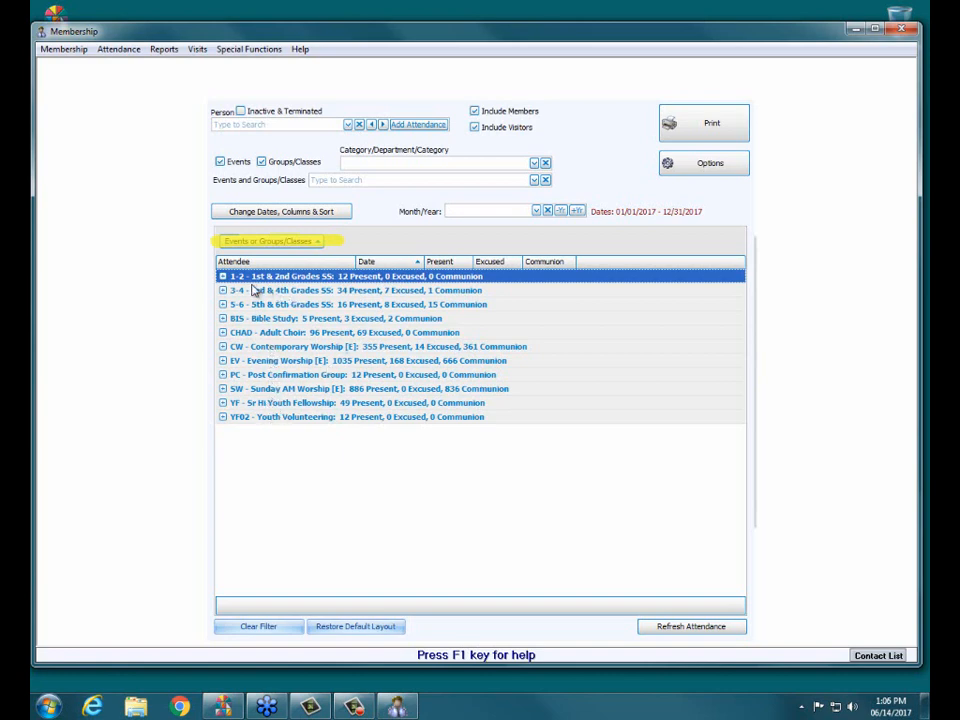
pyautogui.click(222, 277)
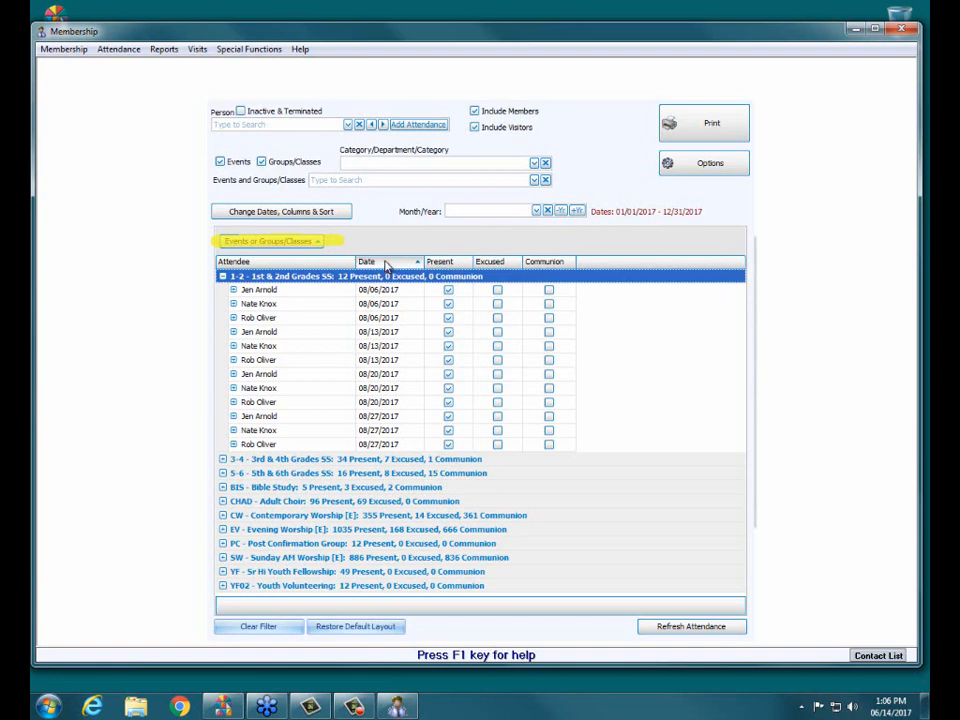
pyautogui.moveTo(388, 262)
pyautogui.mouseDown()
pyautogui.moveTo(388, 245)
pyautogui.moveTo(373, 247)
pyautogui.mouseUp()
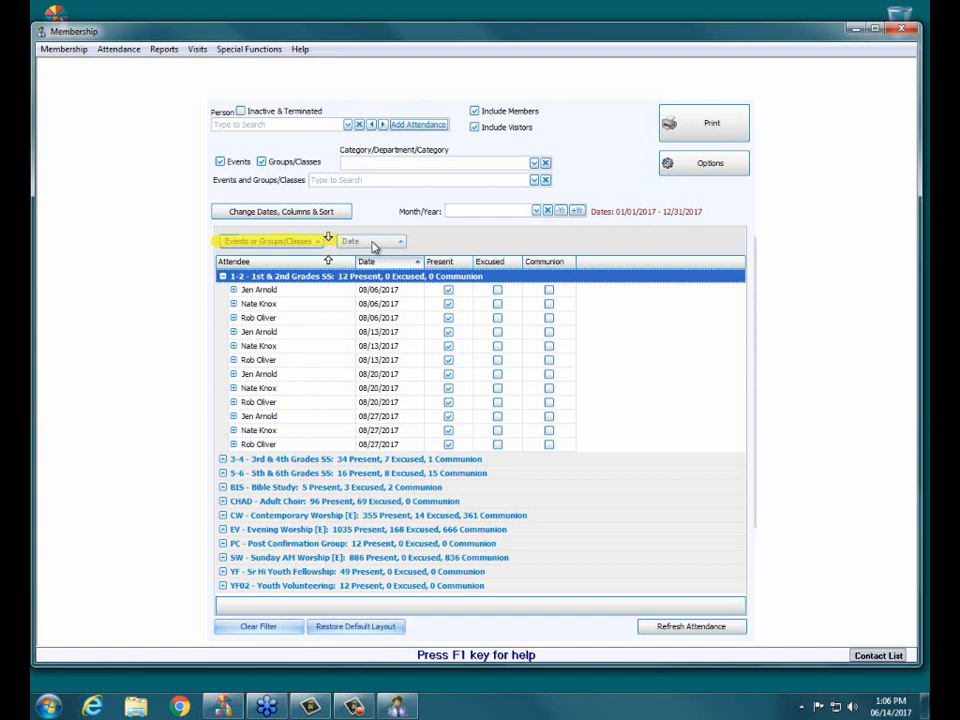
pyautogui.moveTo(373, 247); pyautogui.dragTo(372, 249)
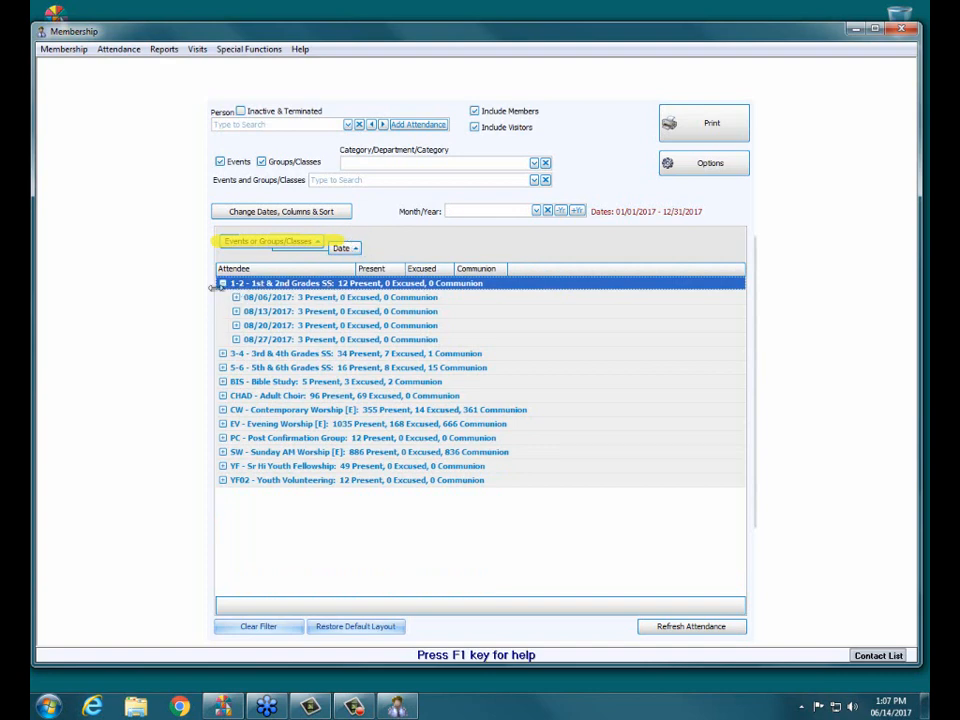
# Examine the date subtotals under 1st & 2nd Grades SS and expand 08/06/2017 to check its attendees
pyautogui.click(301, 303)
pyautogui.click(302, 312)
pyautogui.click(310, 326)
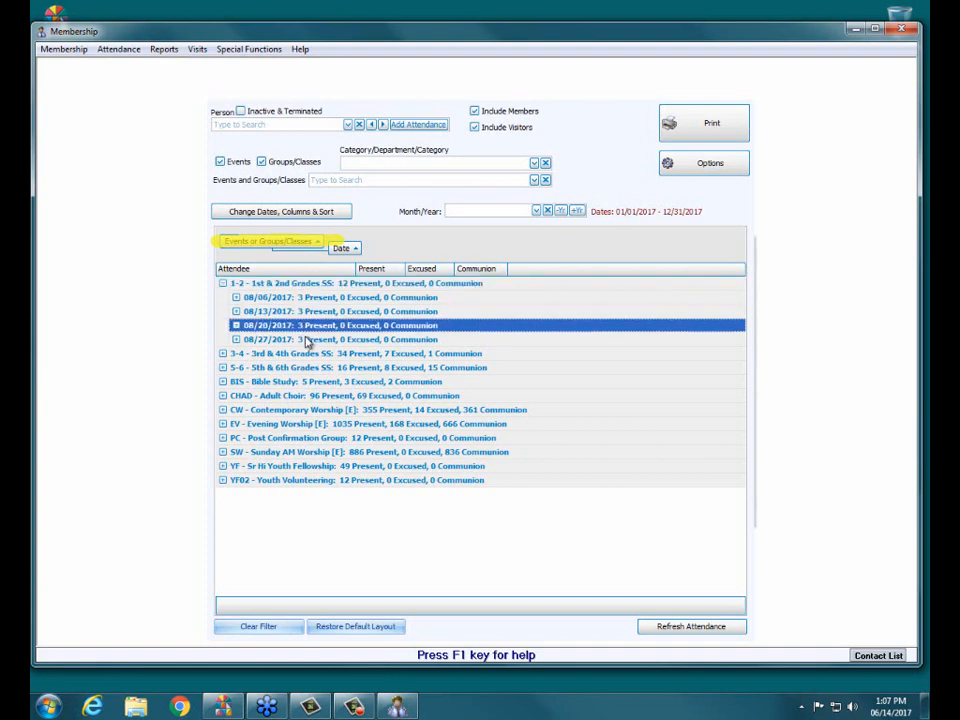
pyautogui.click(307, 340)
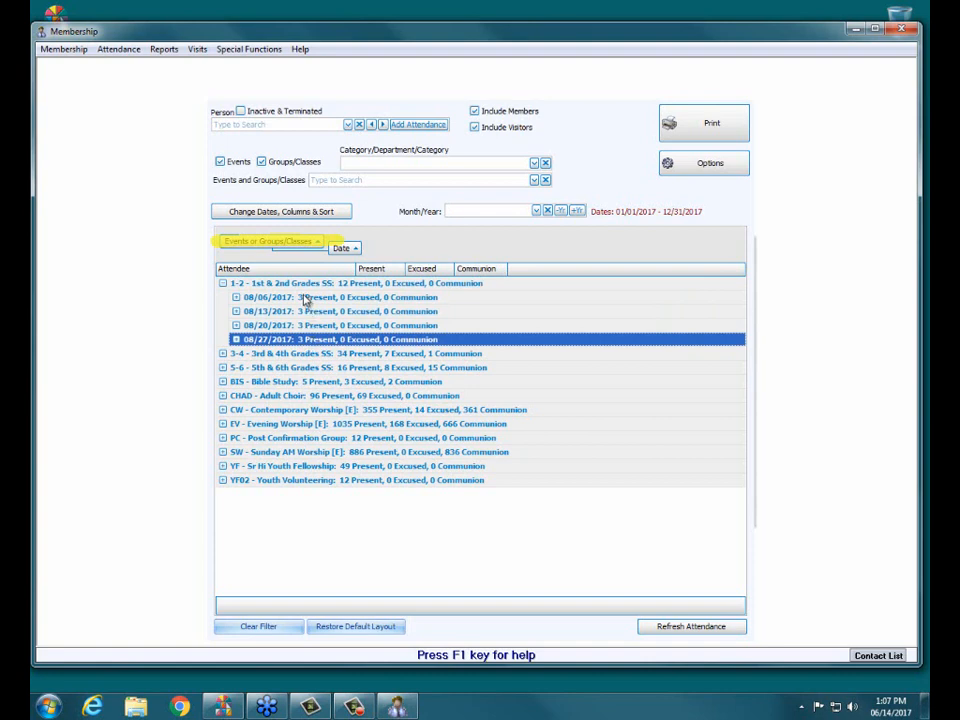
pyautogui.click(306, 298)
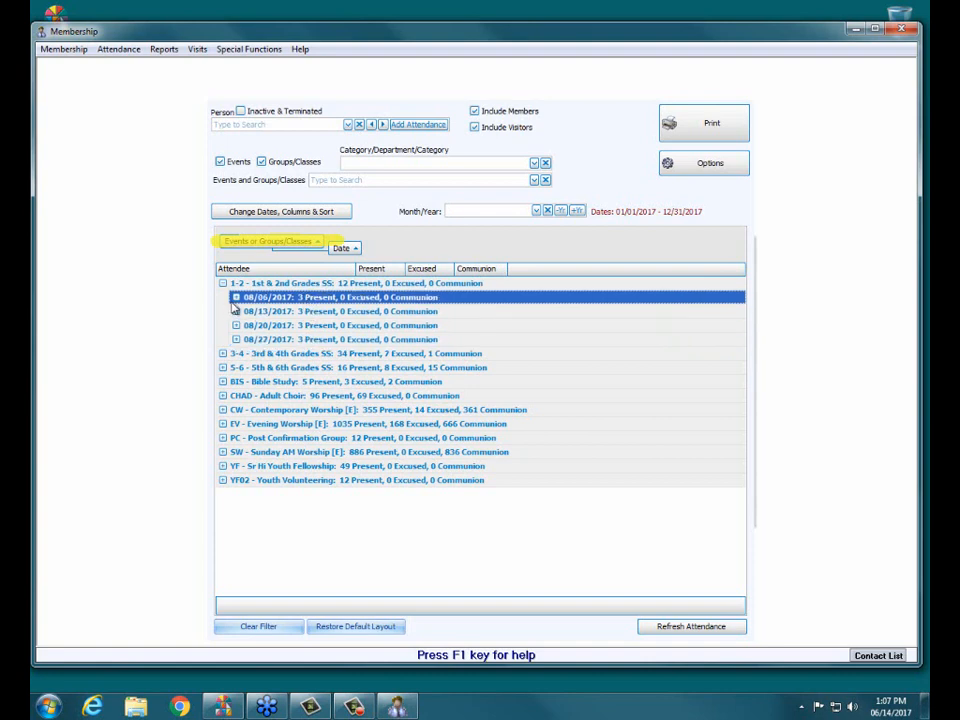
pyautogui.click(236, 298)
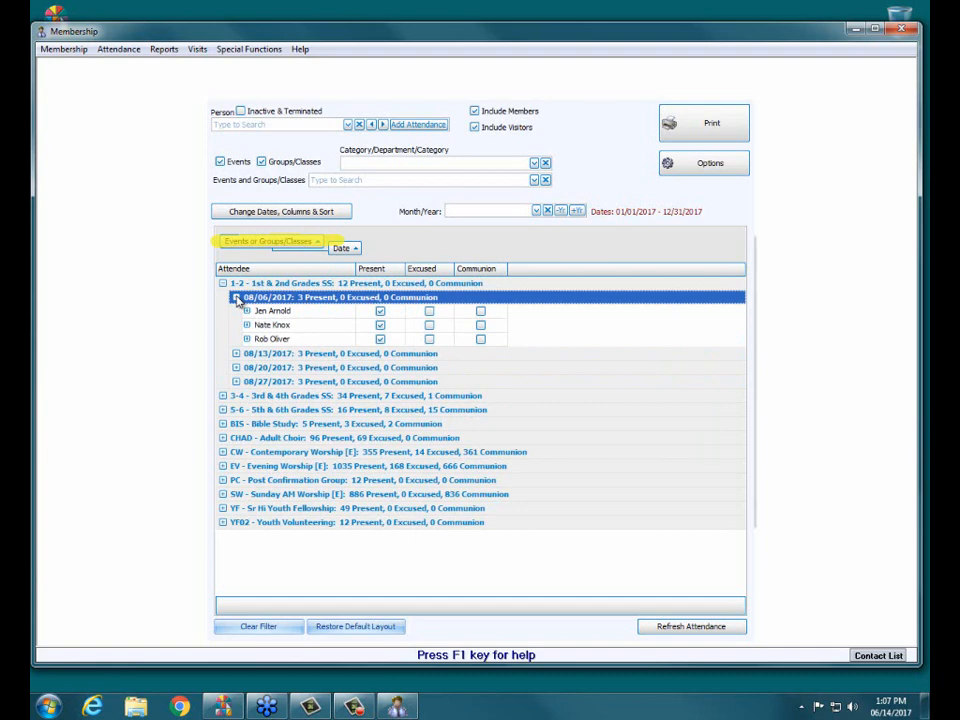
pyautogui.click(312, 315)
pyautogui.click(314, 326)
pyautogui.click(315, 339)
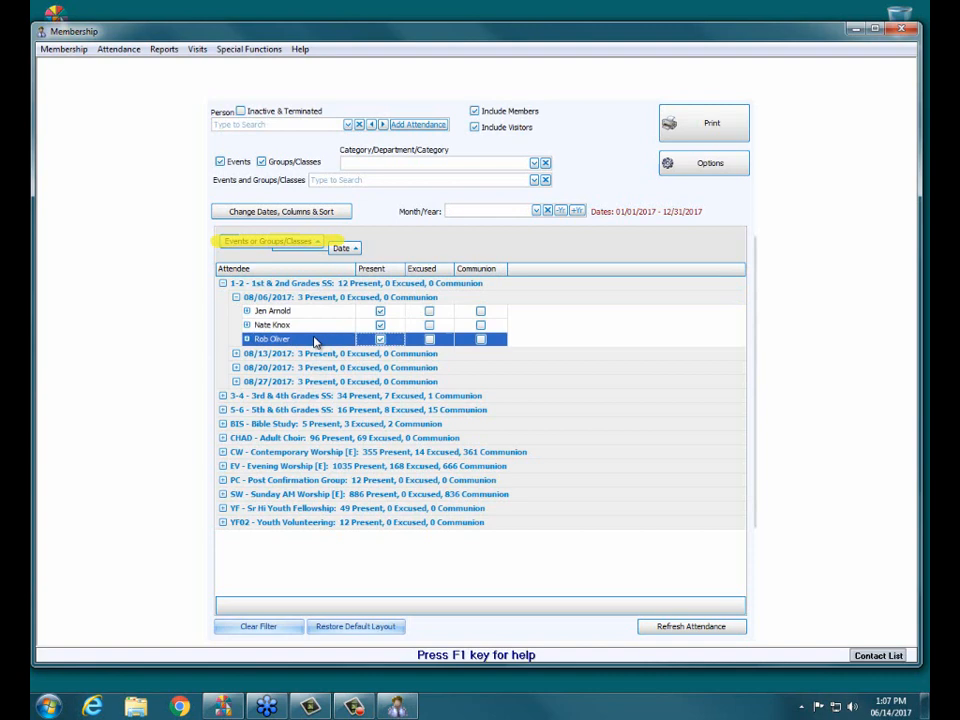
# Expand 08/13/2017, 08/20/2017 and 08/27/2017 under 1st & 2nd Grades SS to view each date's attendees
pyautogui.click(236, 353)
pyautogui.click(236, 409)
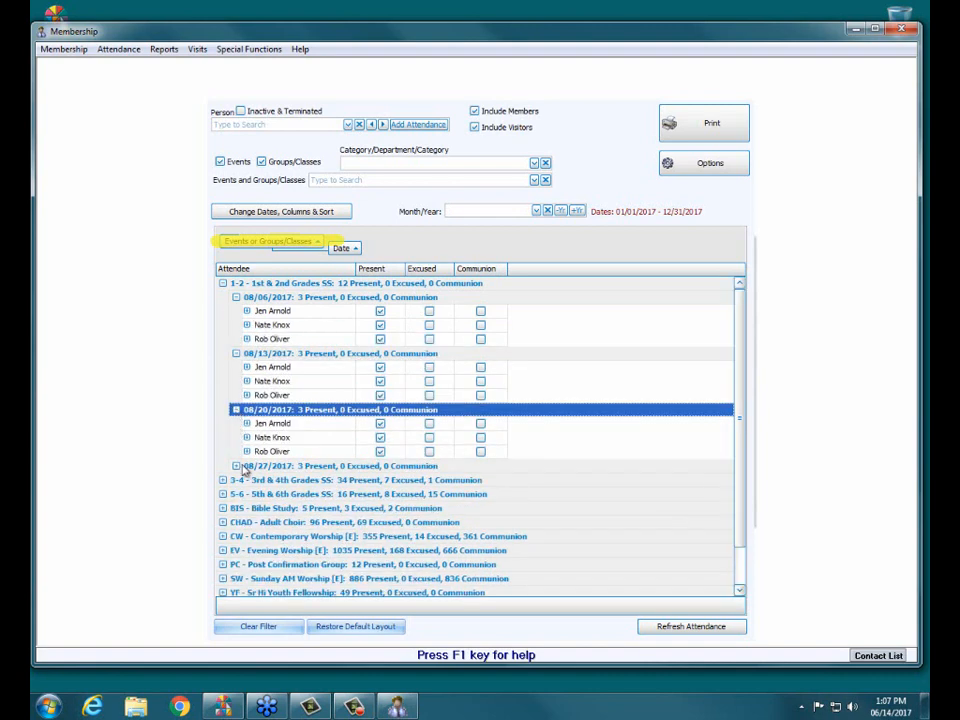
pyautogui.click(236, 466)
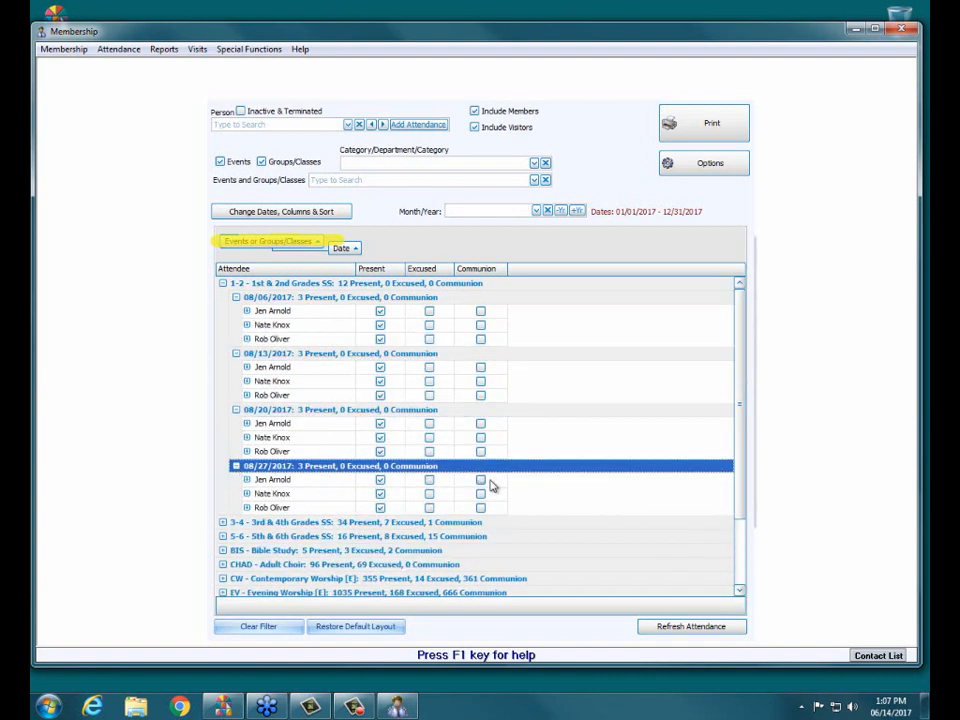
pyautogui.scroll(-2, 492, 482)
pyautogui.scroll(2, 510, 467)
# Restore the attendance grid's default layout
pyautogui.moveTo(316, 626); pyautogui.dragTo(399, 625)
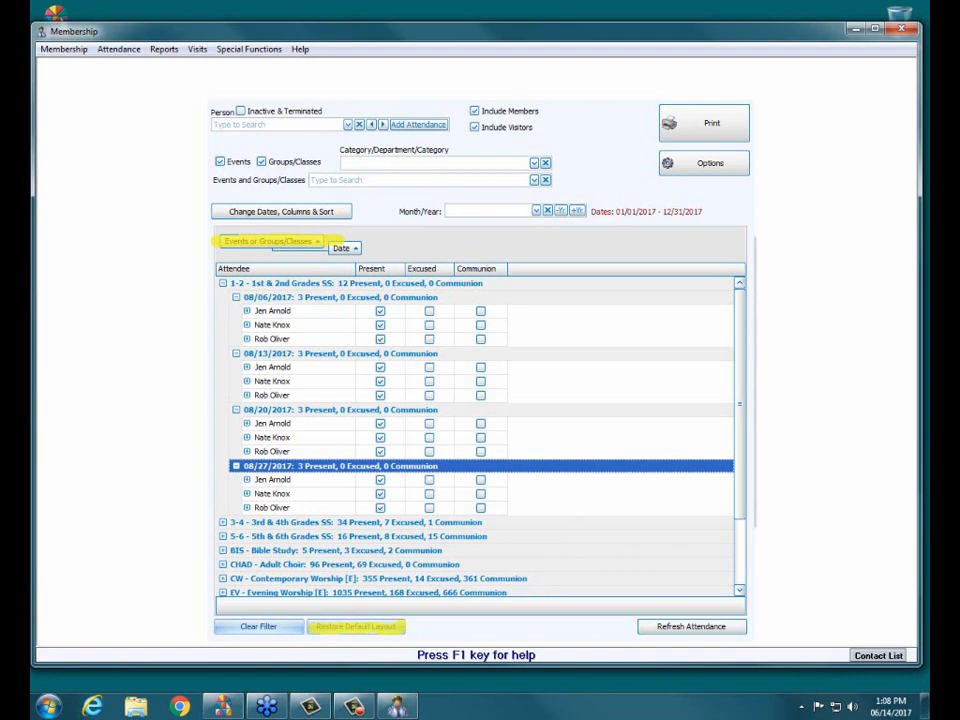
pyautogui.click(364, 627)
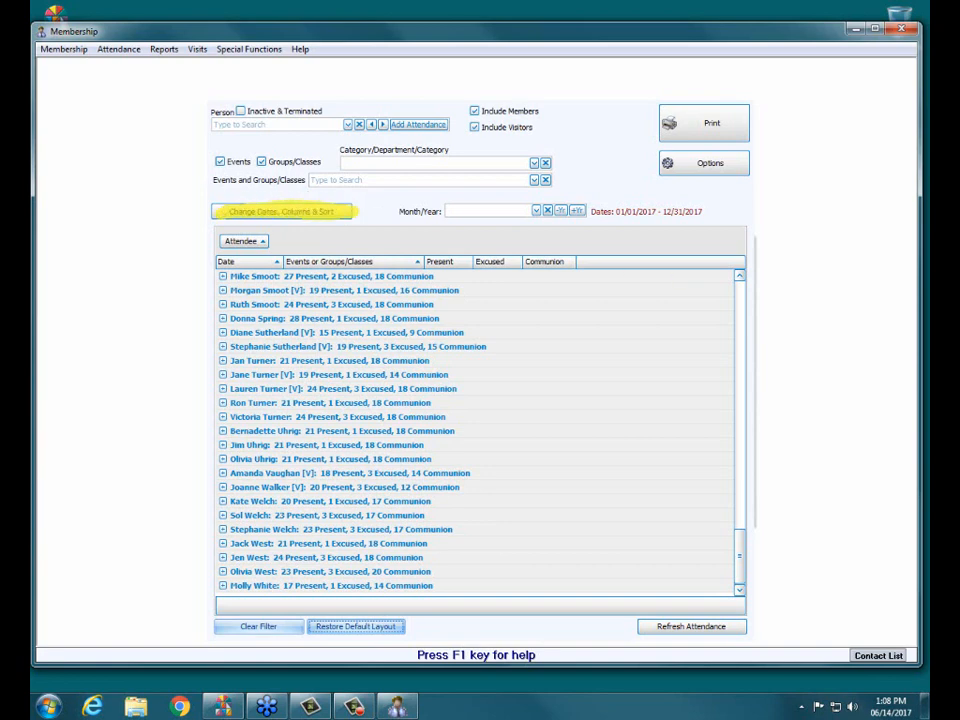
# In the attendance grid's group and sort setup, set Sort Field 1 to Date
pyautogui.click(290, 215)
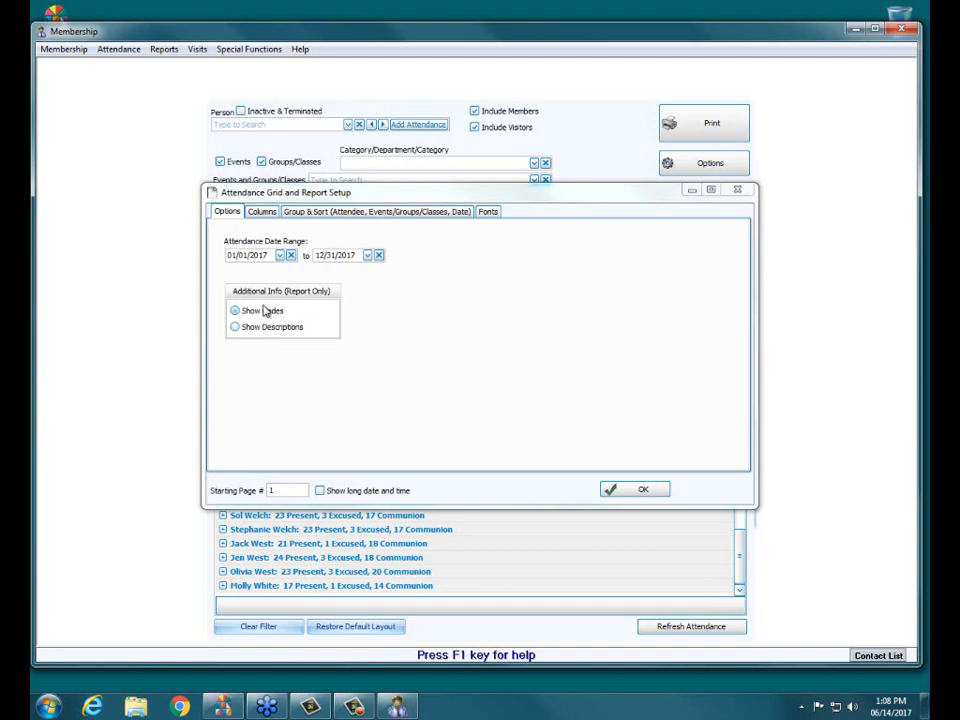
pyautogui.click(320, 212)
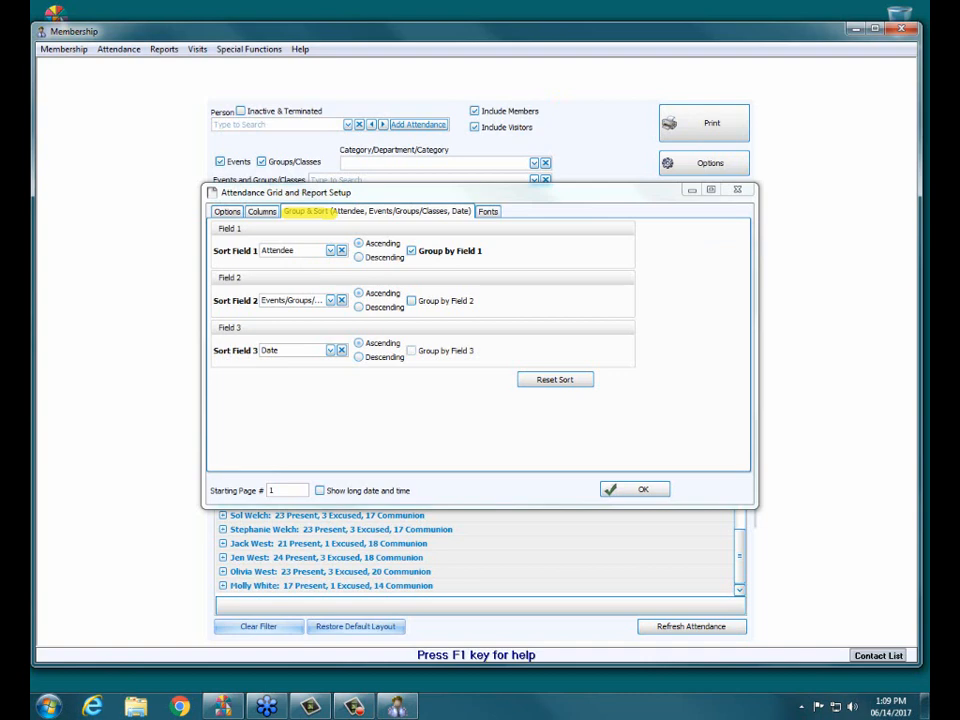
pyautogui.click(331, 251)
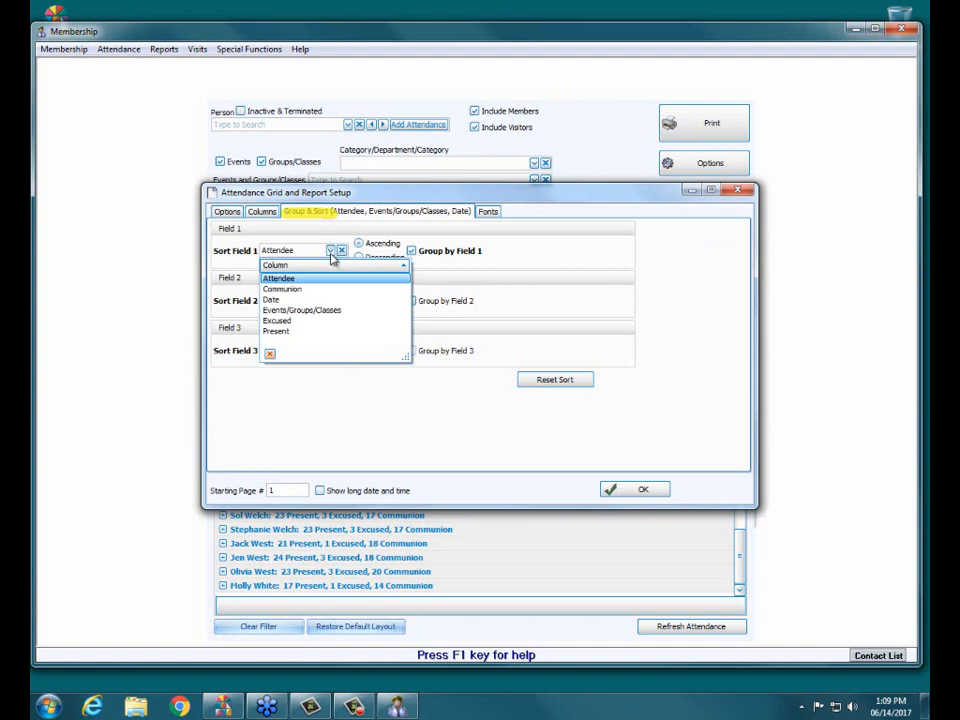
pyautogui.click(284, 301)
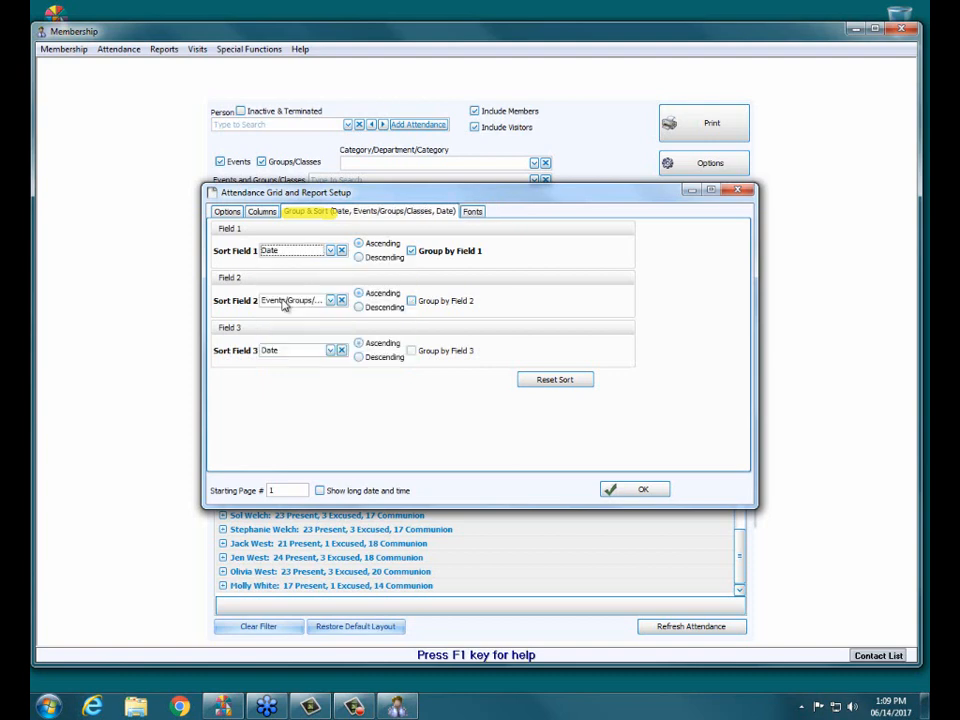
# Clear Sort Field 2 so that the grid is grouped by Date only, and apply the setup
pyautogui.click(332, 300)
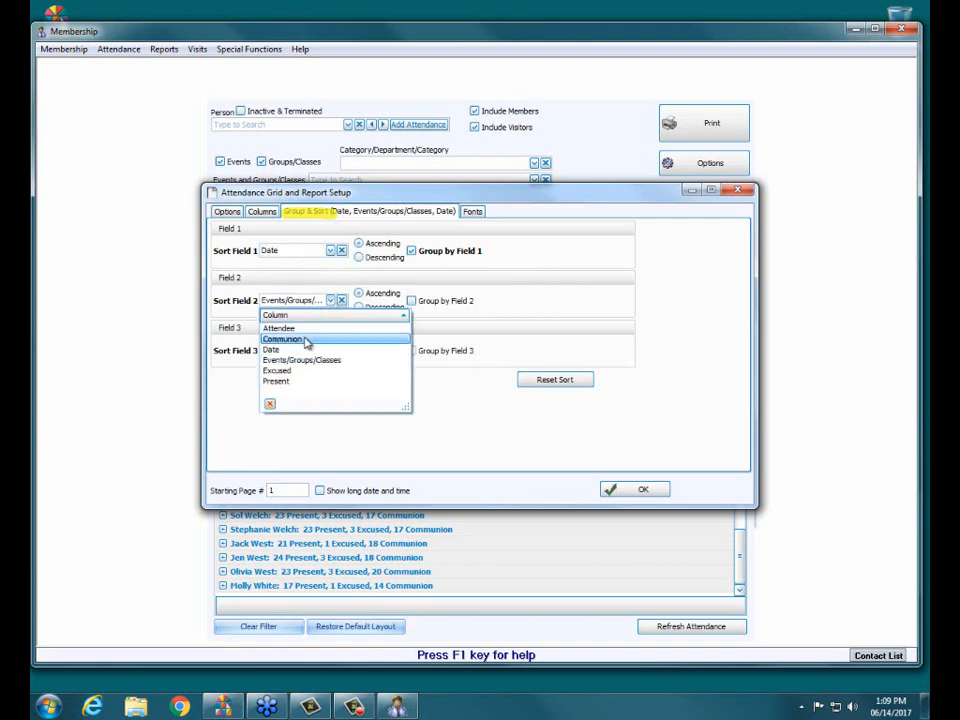
pyautogui.click(342, 301)
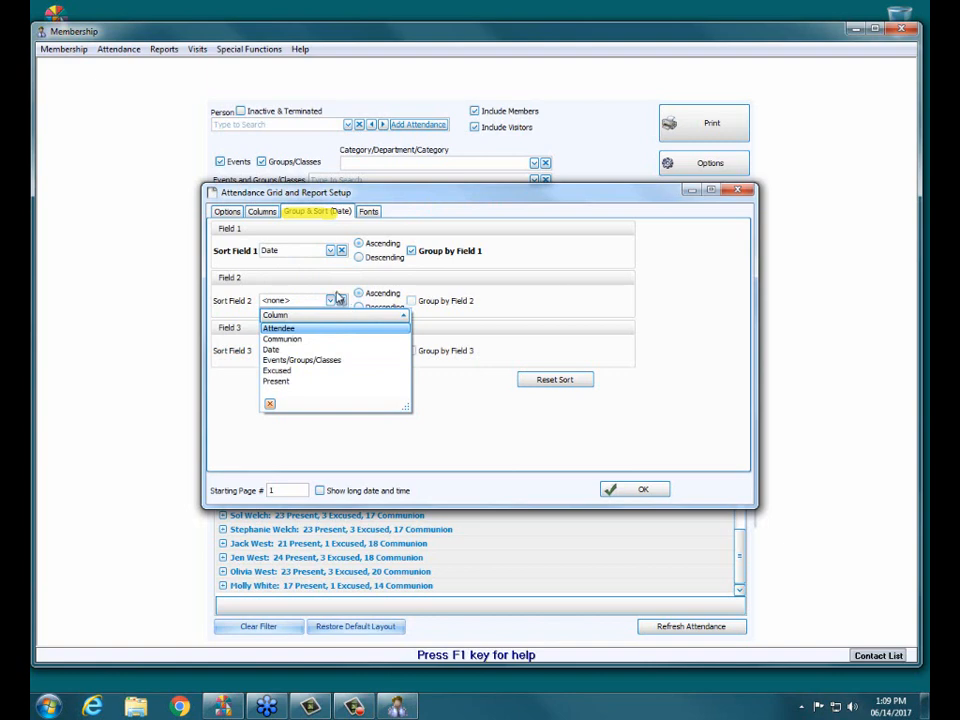
pyautogui.click(329, 288)
pyautogui.click(342, 300)
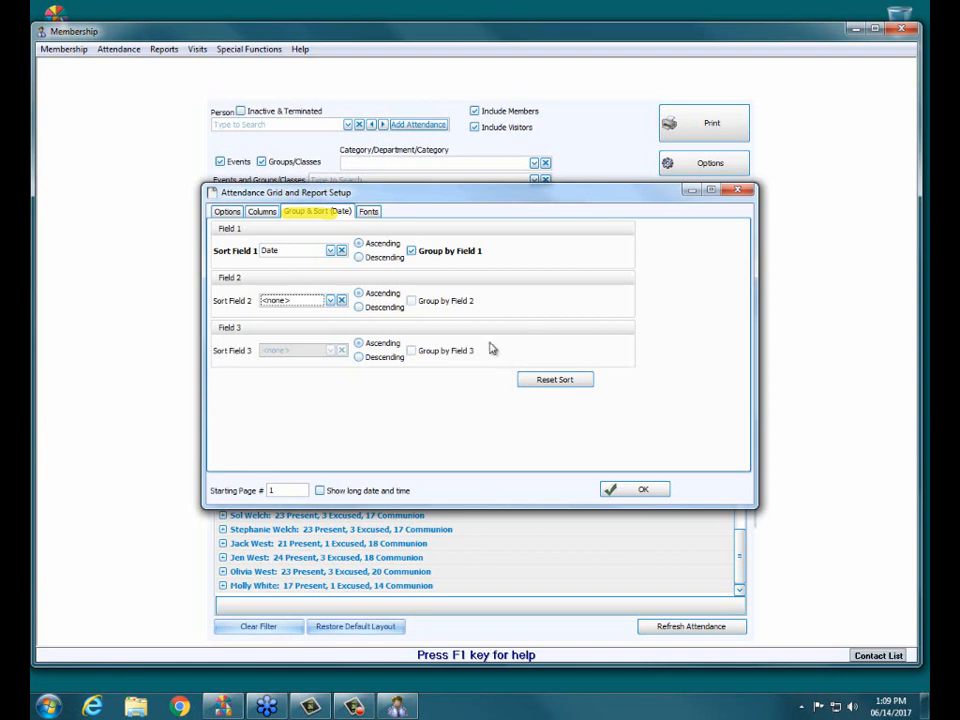
pyautogui.click(625, 491)
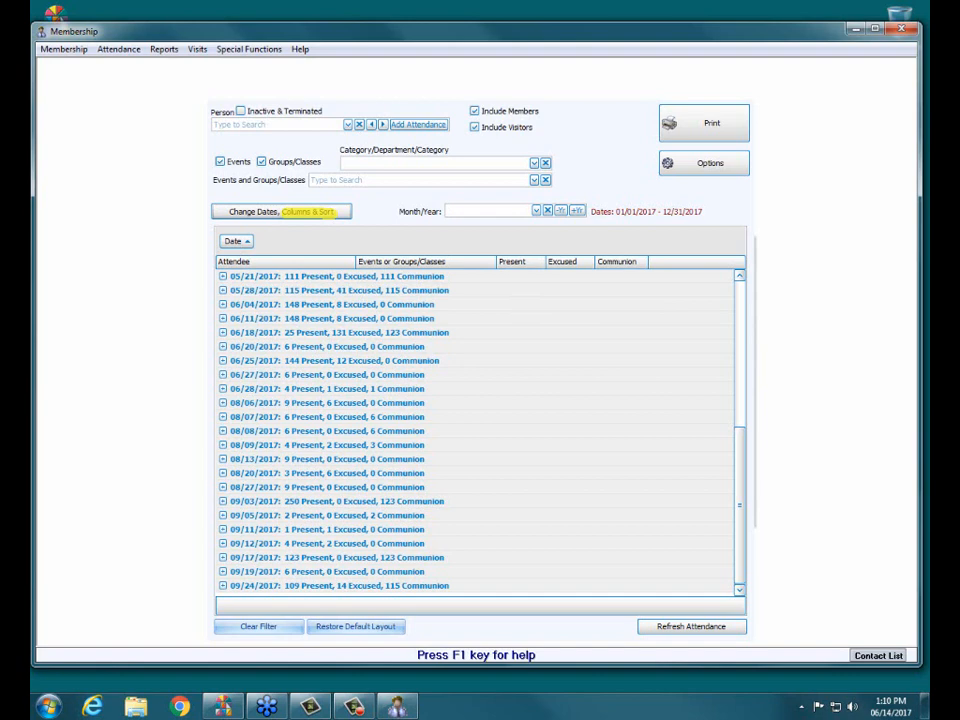
# Expand 05/21/2017 in the date-grouped grid to view its attendees, and collapse it again
pyautogui.moveTo(217, 242); pyautogui.dragTo(246, 244)
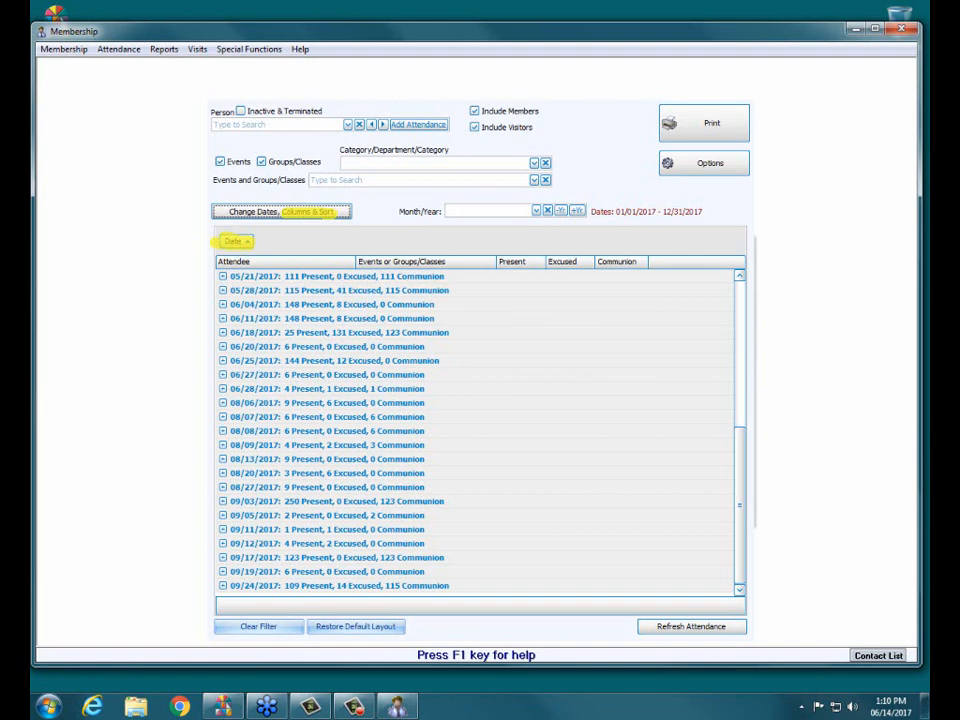
pyautogui.click(223, 277)
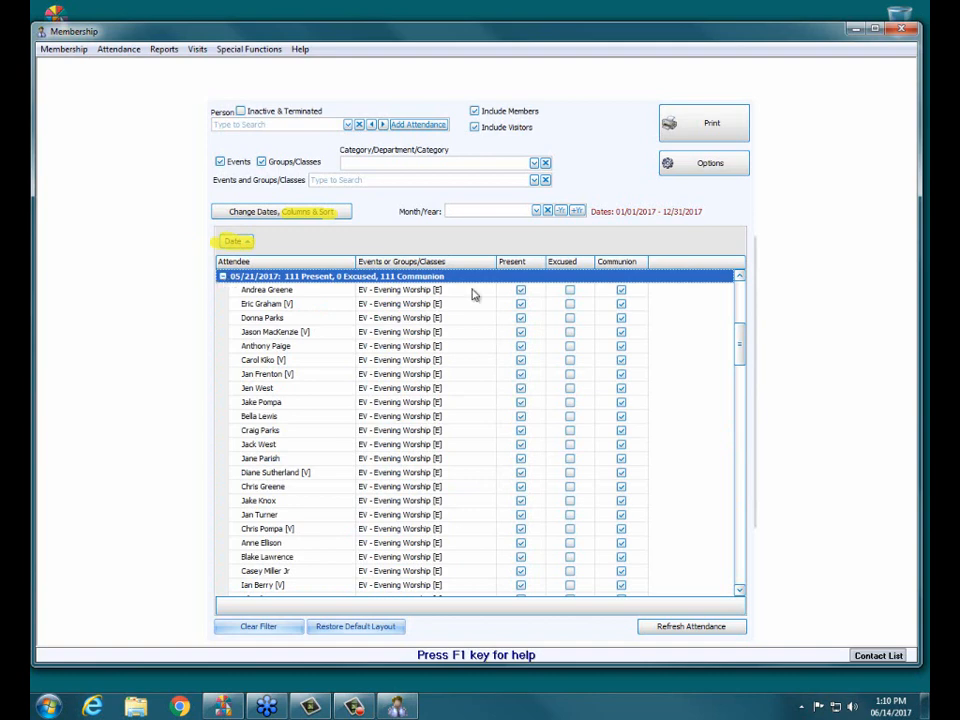
pyautogui.moveTo(742, 338); pyautogui.dragTo(744, 294)
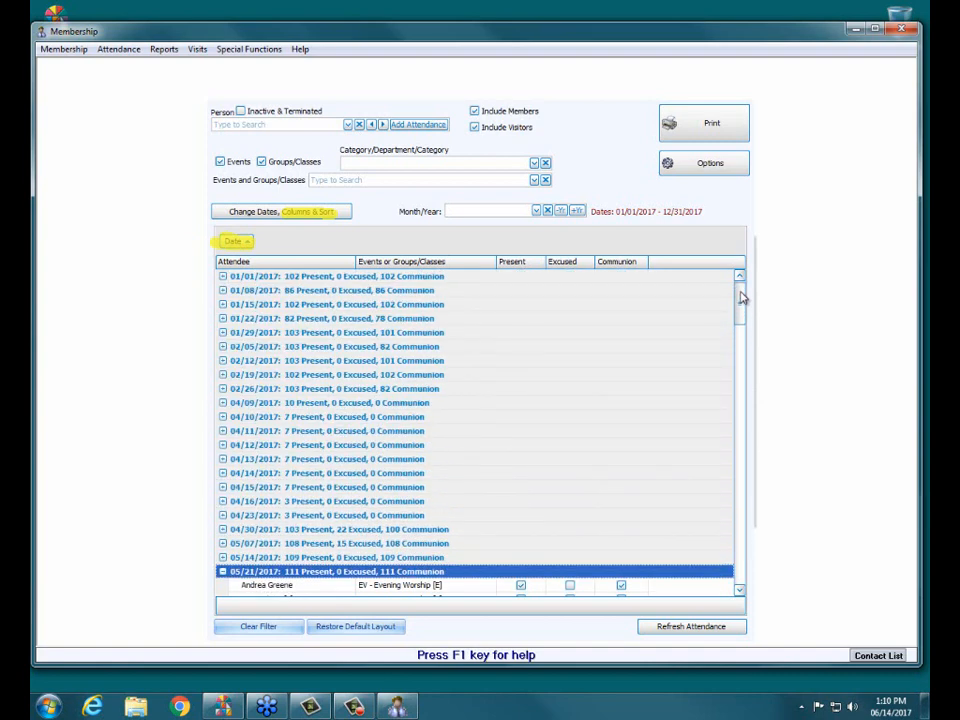
pyautogui.click(222, 572)
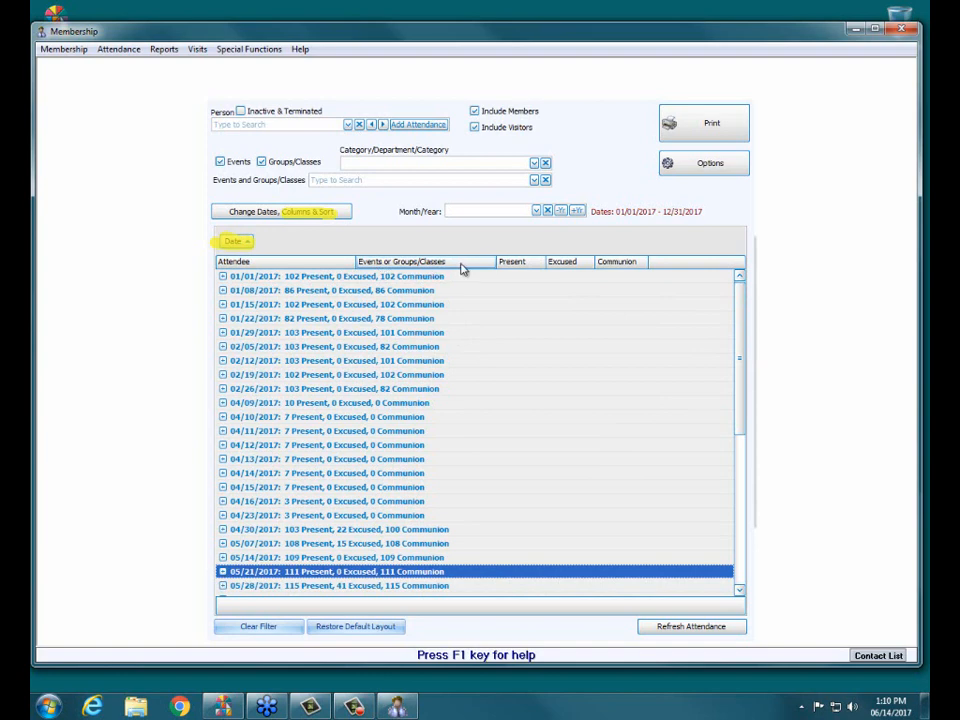
# Add Events or Groups/Classes as a second grouping level under Date, and view the Sunday AM Worship attendees of 01/08/2017
pyautogui.moveTo(462, 268); pyautogui.dragTo(266, 252)
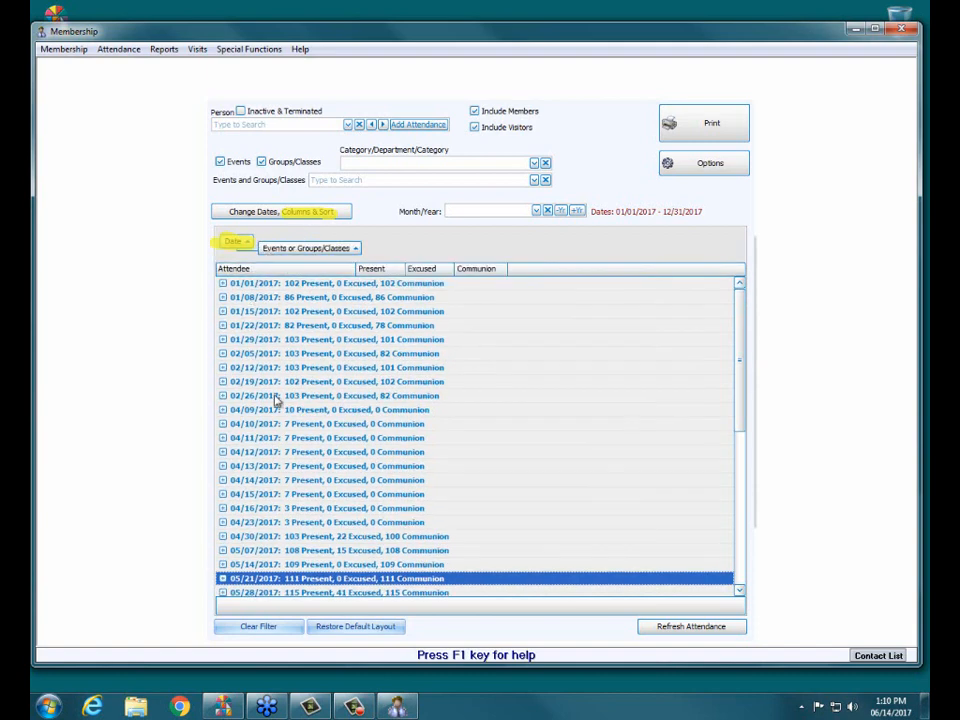
pyautogui.click(223, 298)
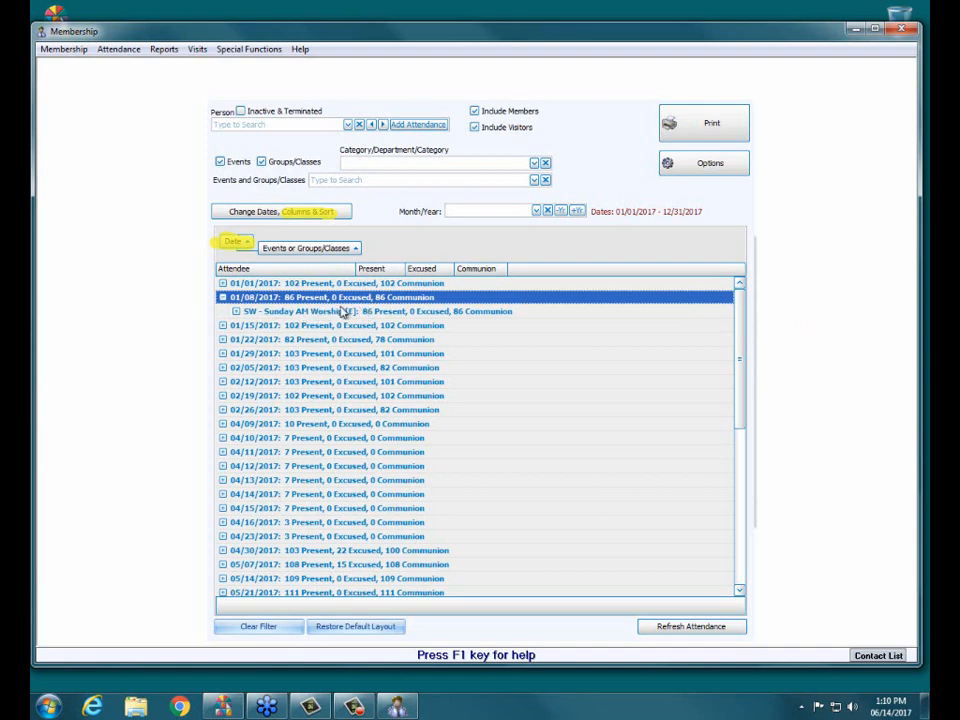
pyautogui.click(407, 311)
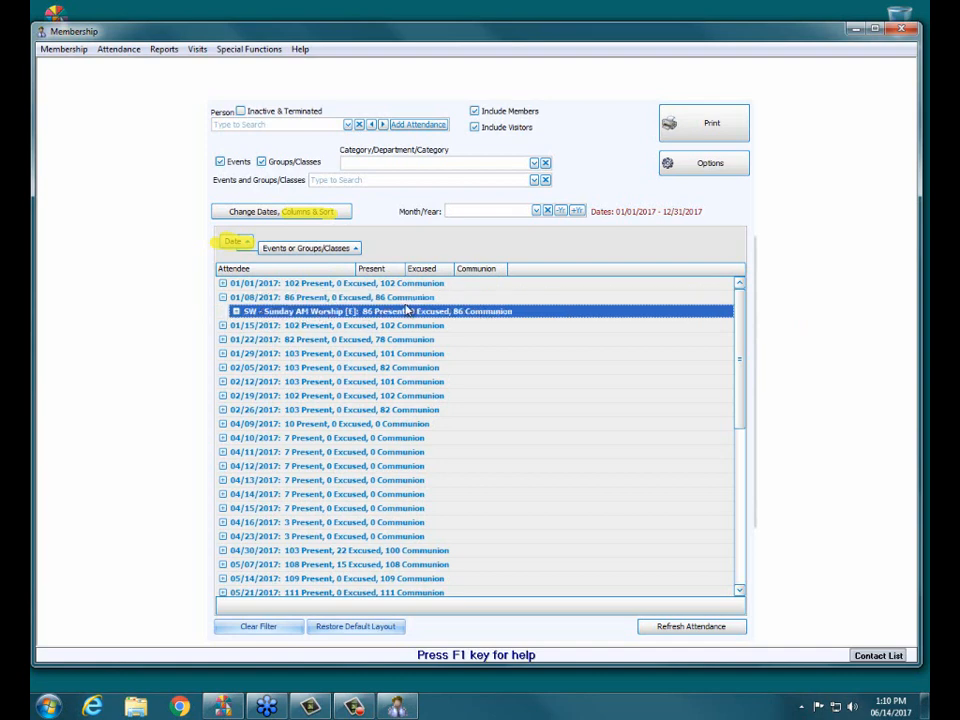
pyautogui.click(236, 311)
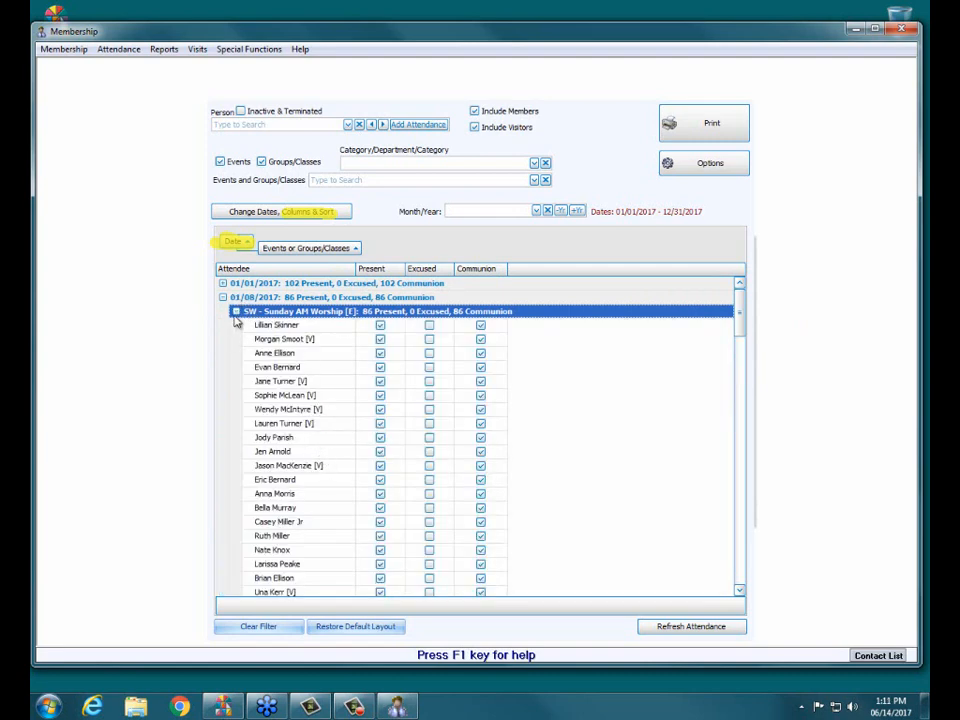
pyautogui.click(236, 311)
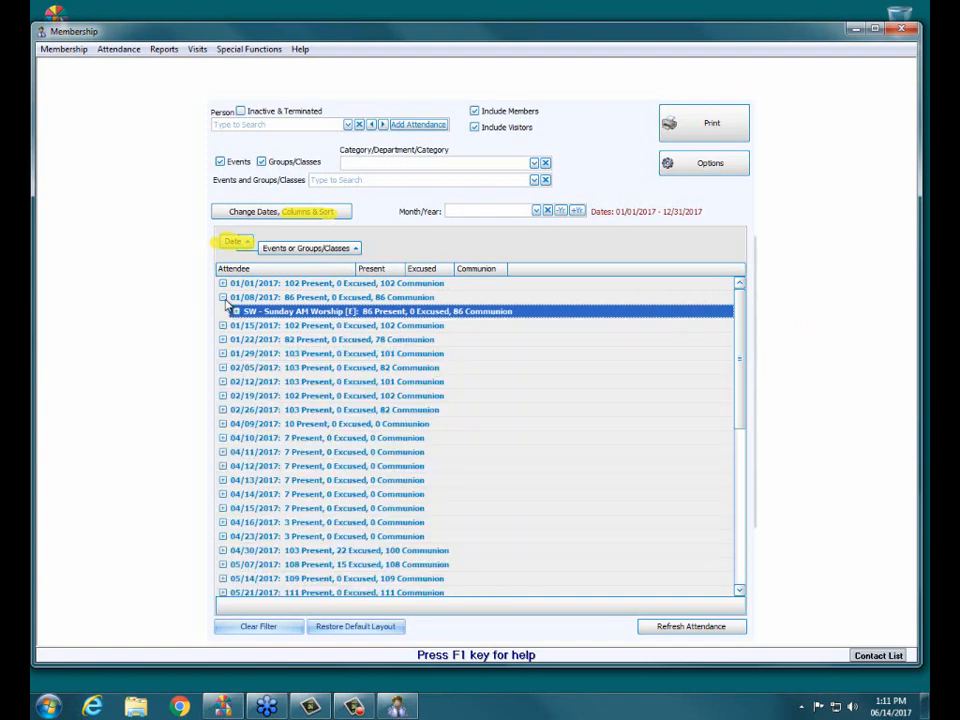
pyautogui.click(223, 298)
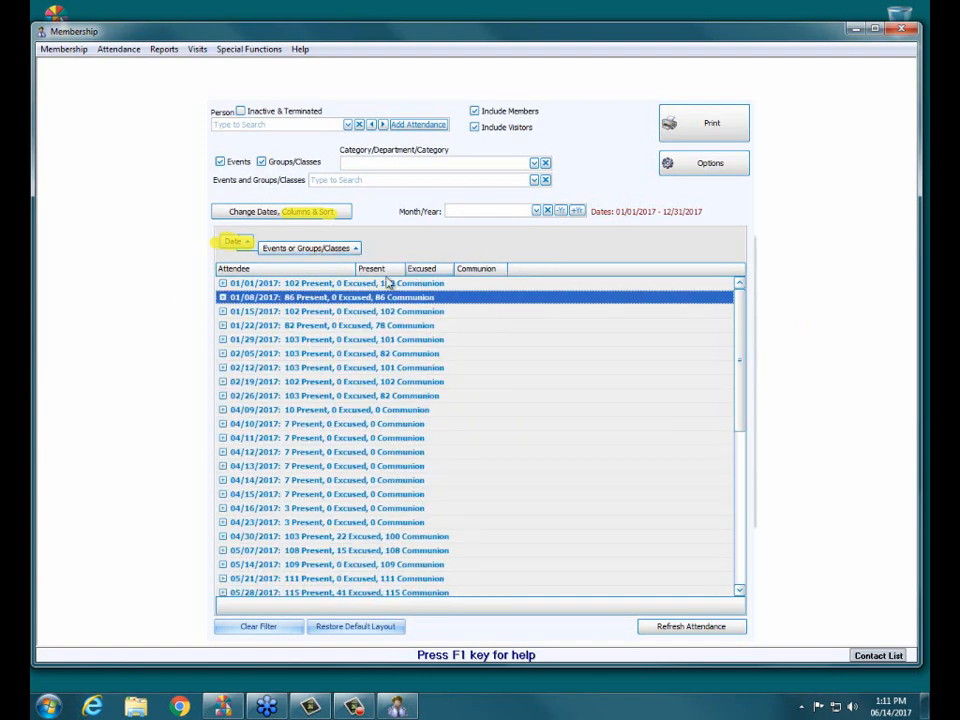
# Expand the Sunday AM Worship group under 01/08/2017 again and remove the Excused column from the grid
pyautogui.click(223, 297)
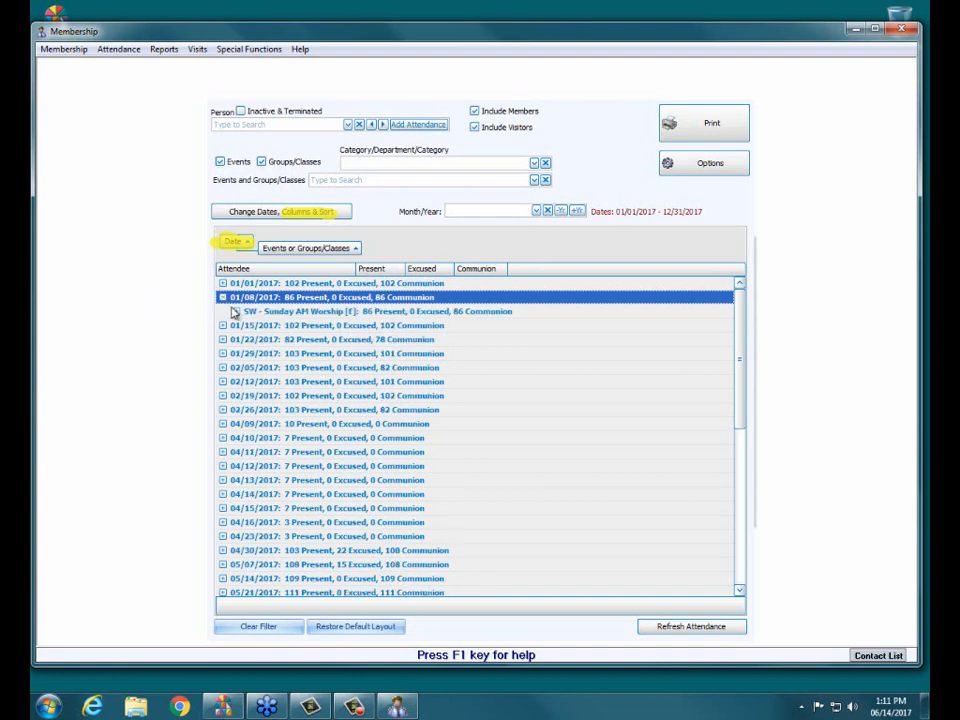
pyautogui.click(235, 311)
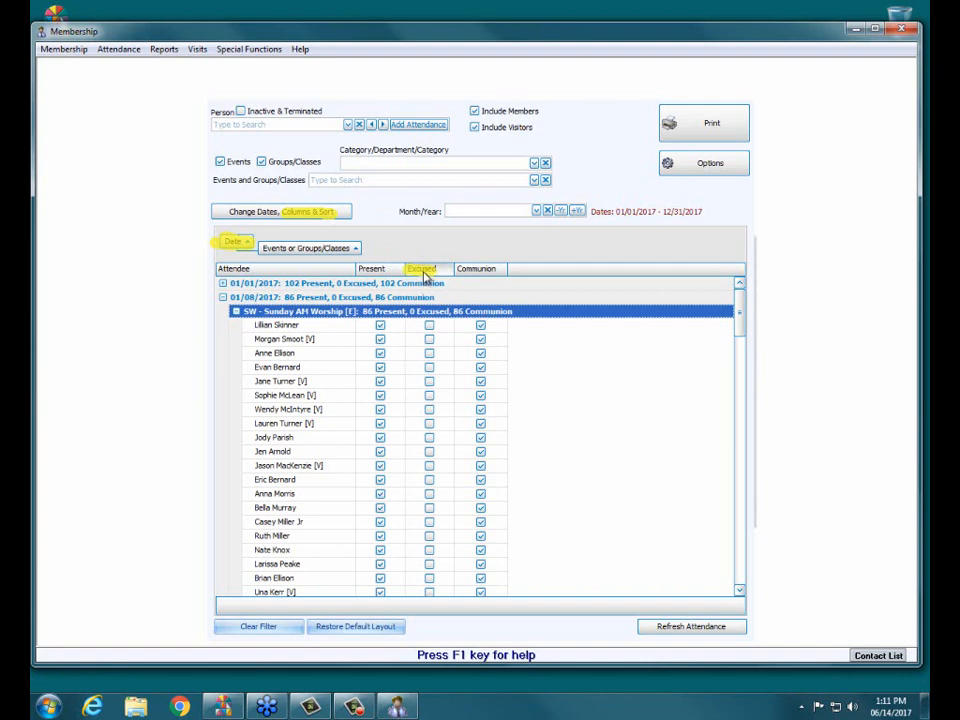
pyautogui.moveTo(428, 270); pyautogui.dragTo(503, 235)
pyautogui.moveTo(511, 226); pyautogui.dragTo(615, 167)
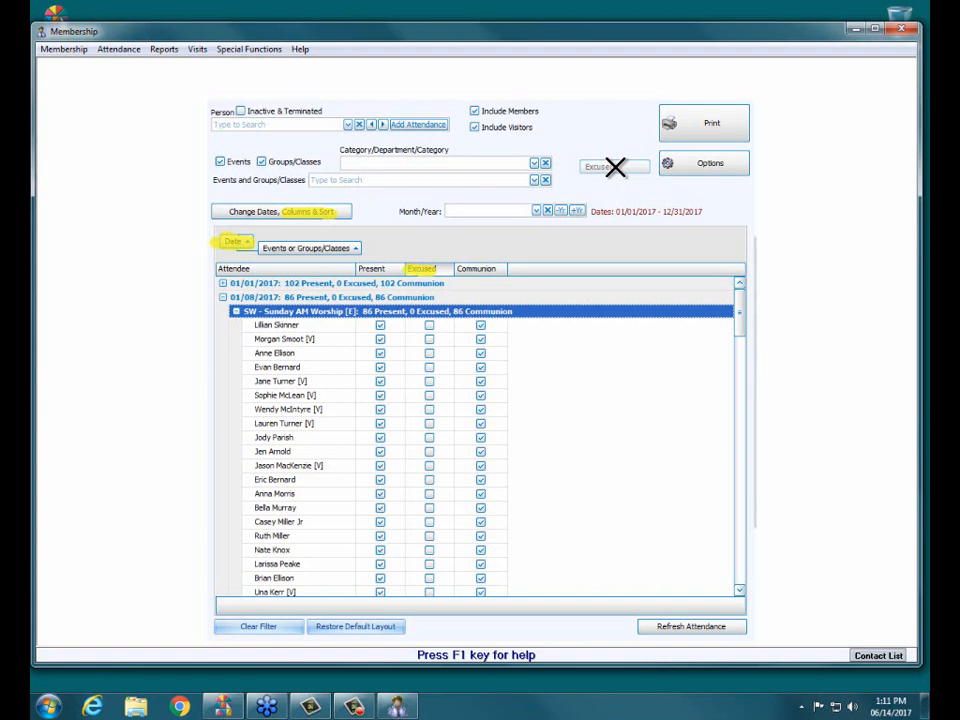
pyautogui.moveTo(615, 167); pyautogui.dragTo(613, 178)
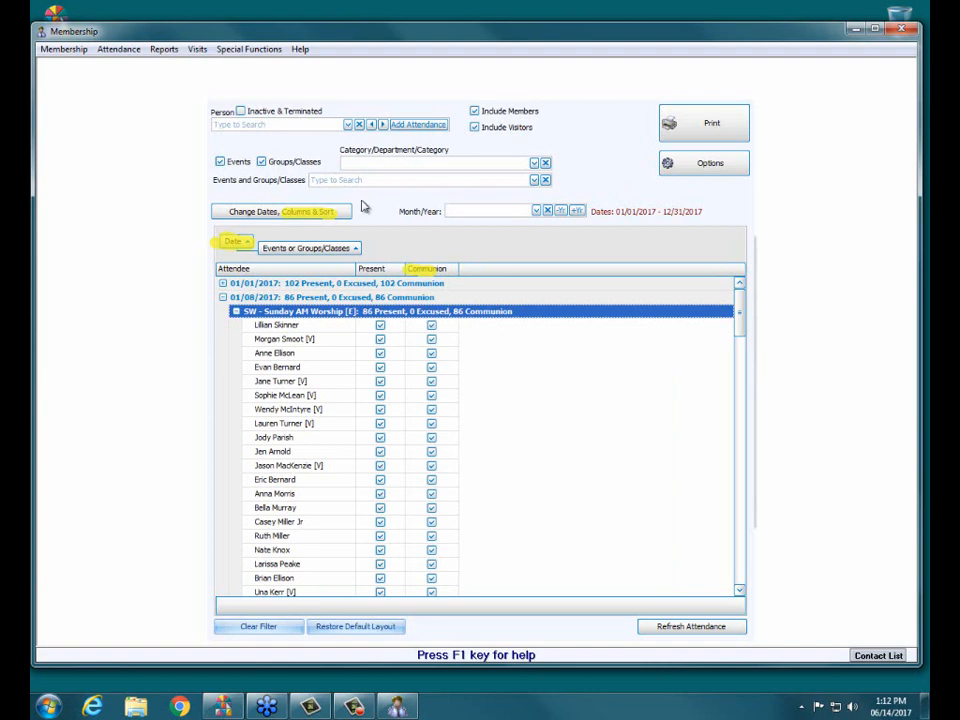
# In the attendance grid and report setup, add Excused back to the visible columns
pyautogui.click(309, 214)
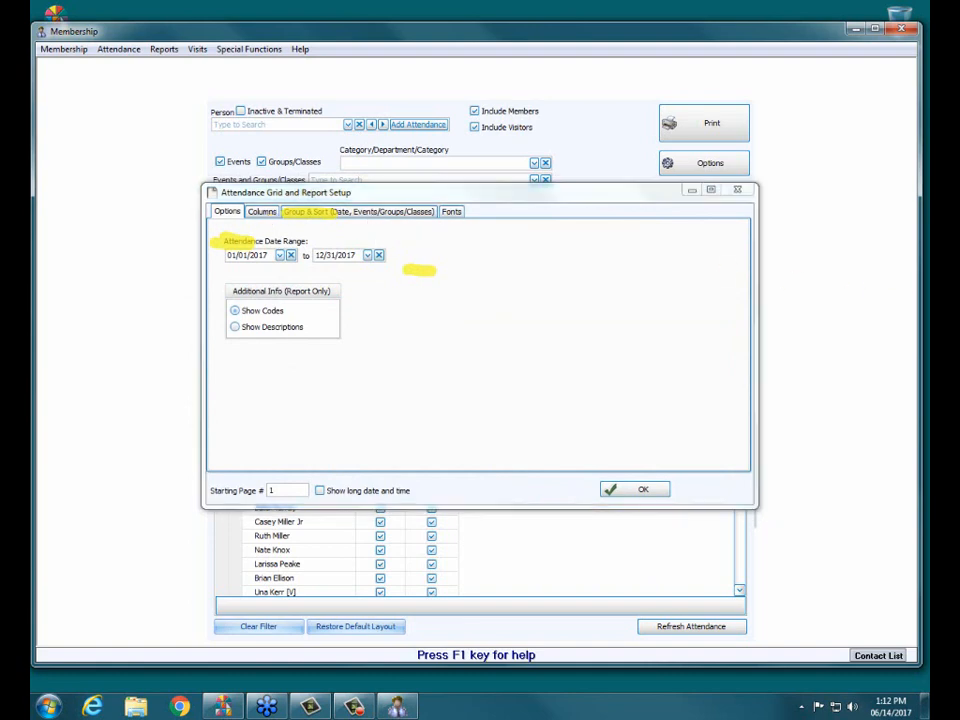
pyautogui.rightClick(278, 181)
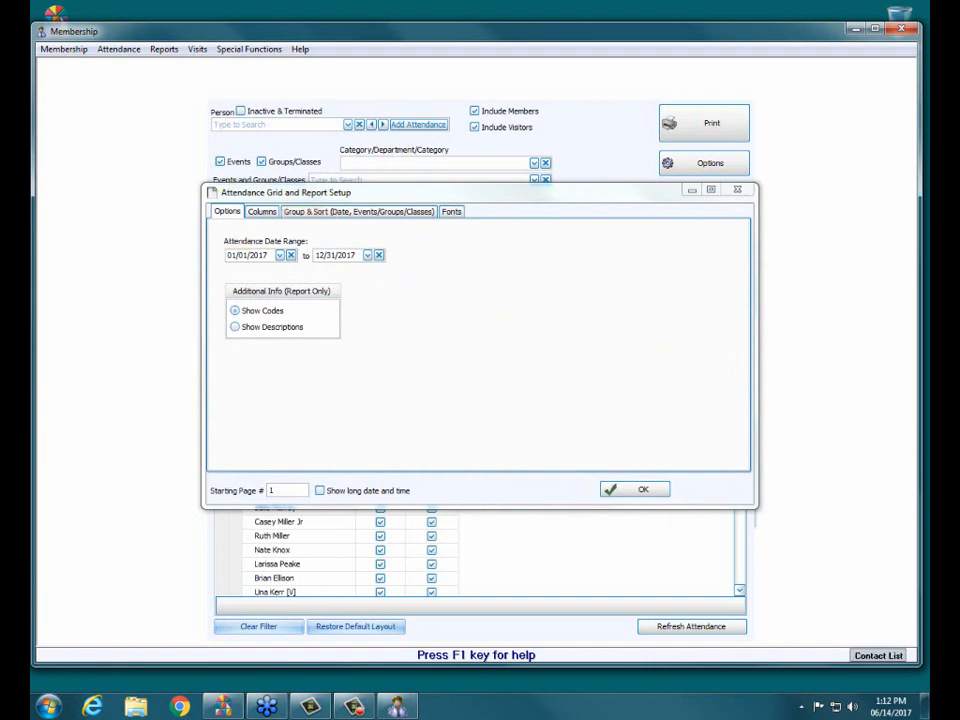
pyautogui.moveTo(249, 212); pyautogui.dragTo(277, 212)
pyautogui.click(260, 212)
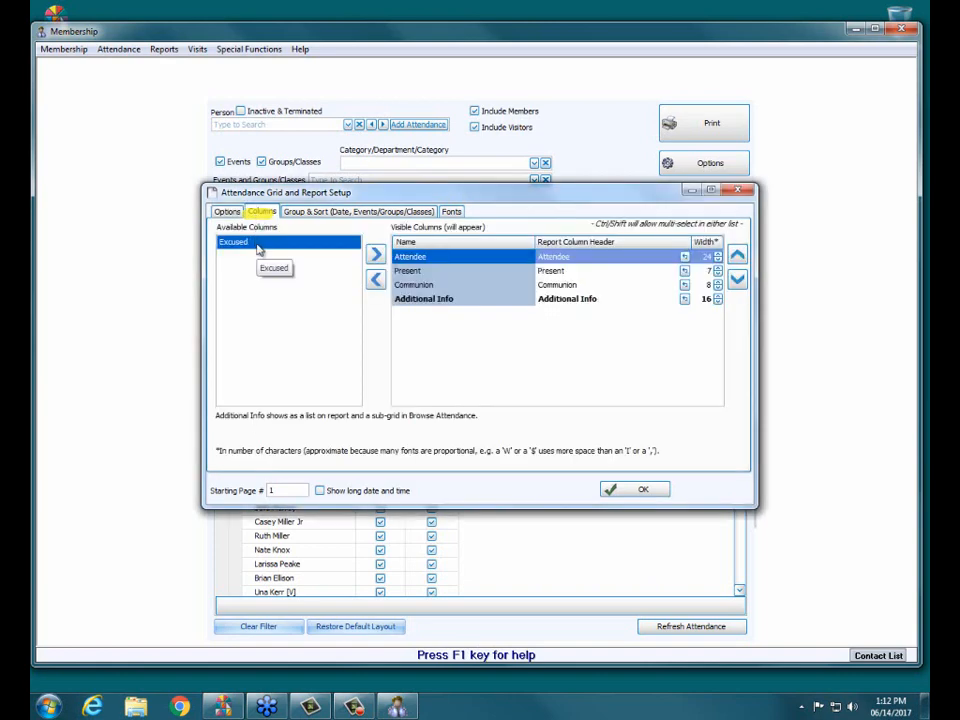
pyautogui.doubleClick(258, 244)
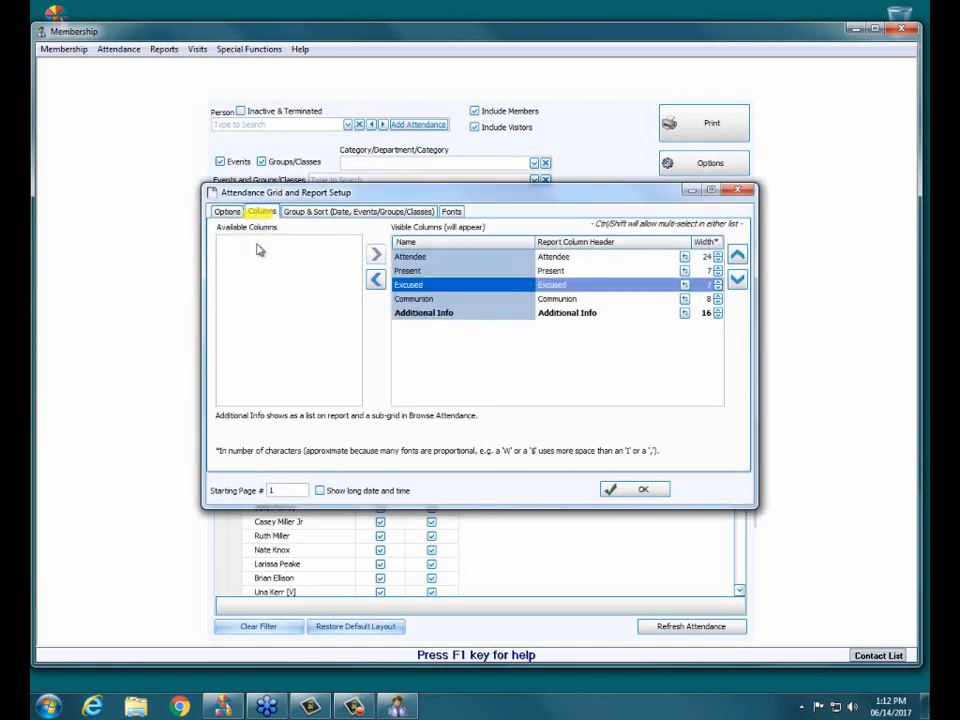
# Take Excused out of the visible columns, add and remove it once more, and apply the setup
pyautogui.click(413, 260)
pyautogui.click(418, 285)
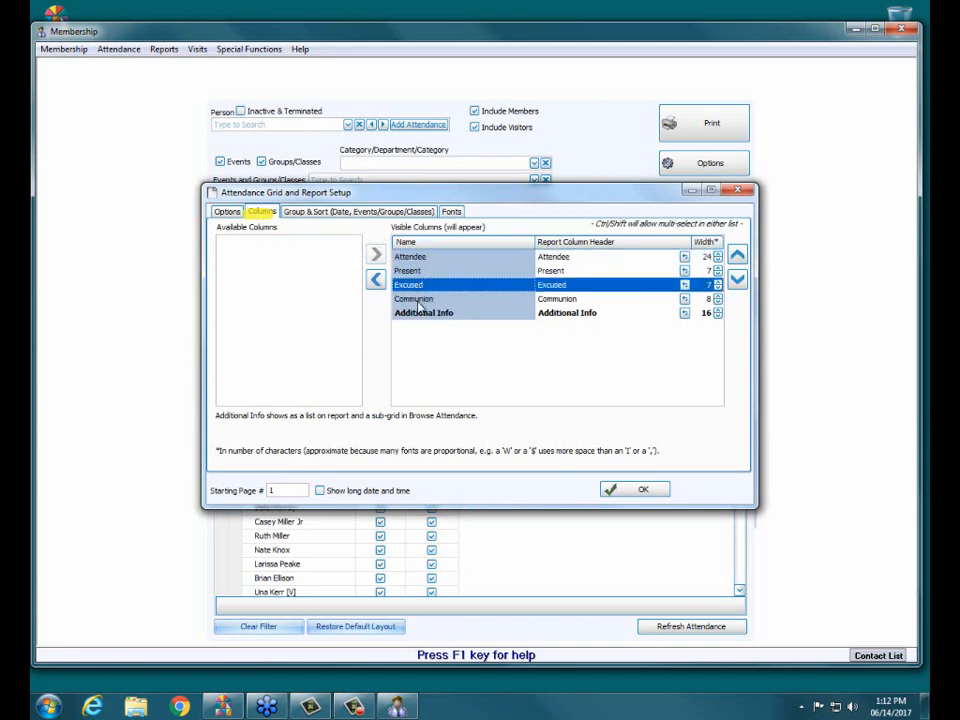
pyautogui.click(412, 297)
pyautogui.click(420, 288)
pyautogui.doubleClick(420, 288)
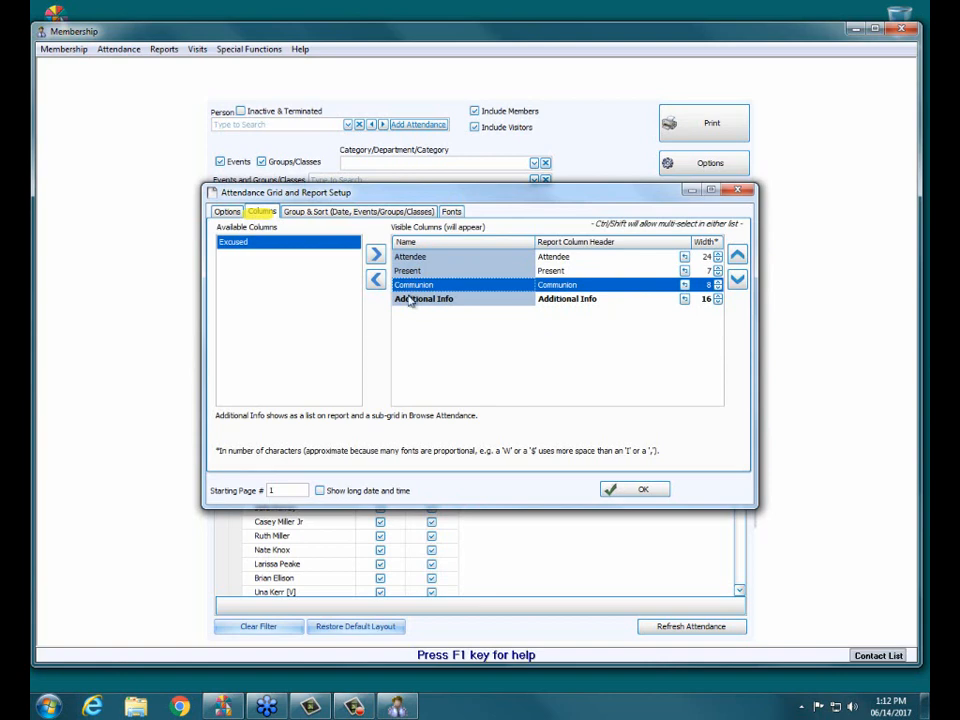
pyautogui.doubleClick(261, 244)
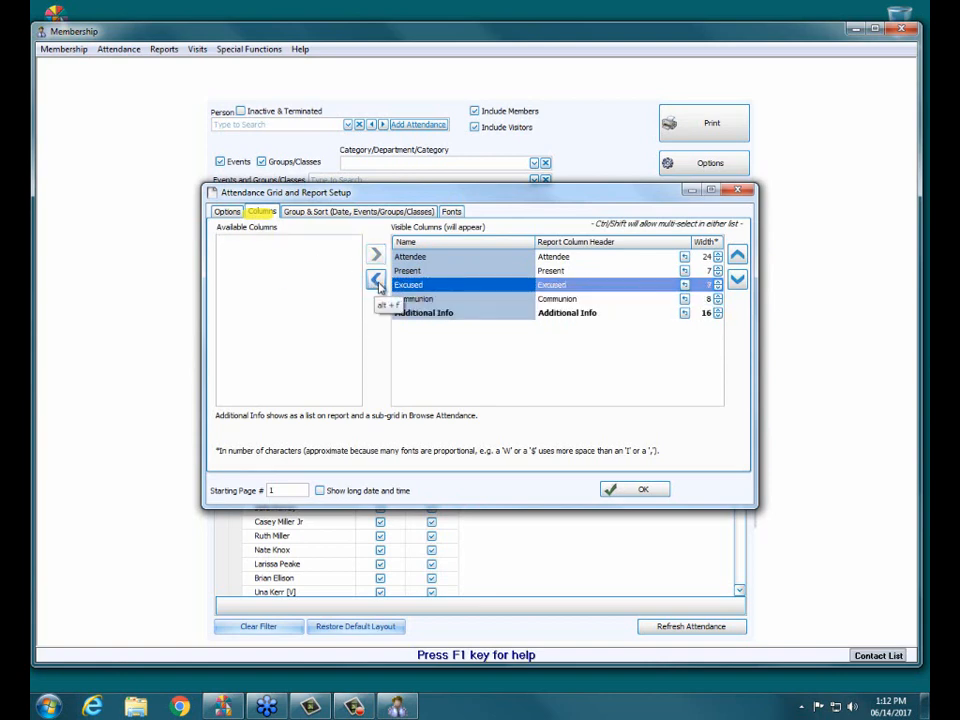
pyautogui.click(376, 281)
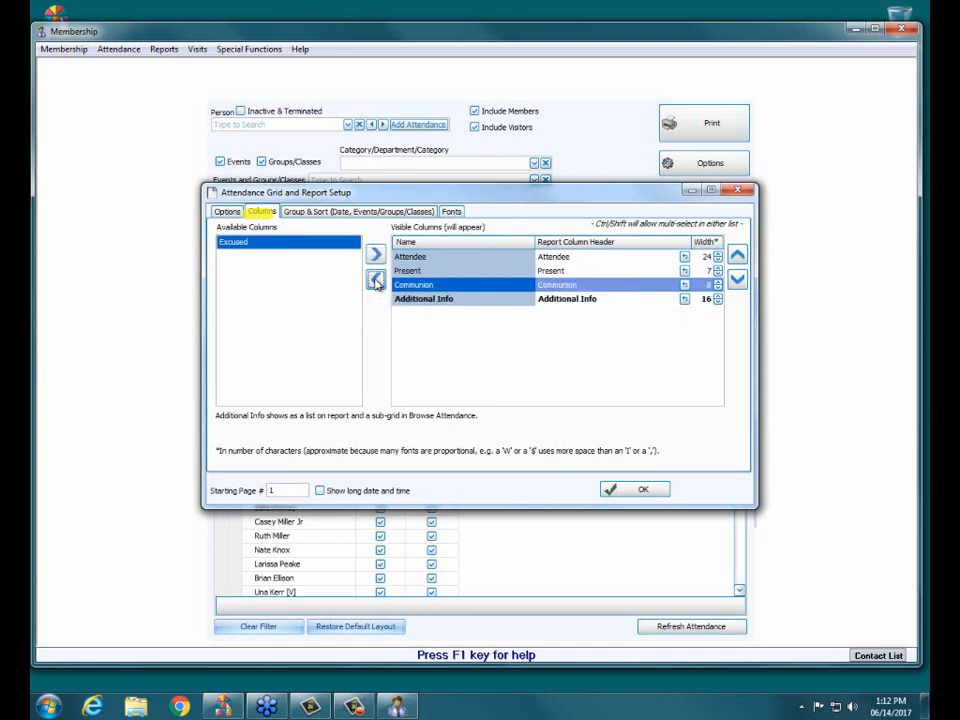
pyautogui.click(620, 490)
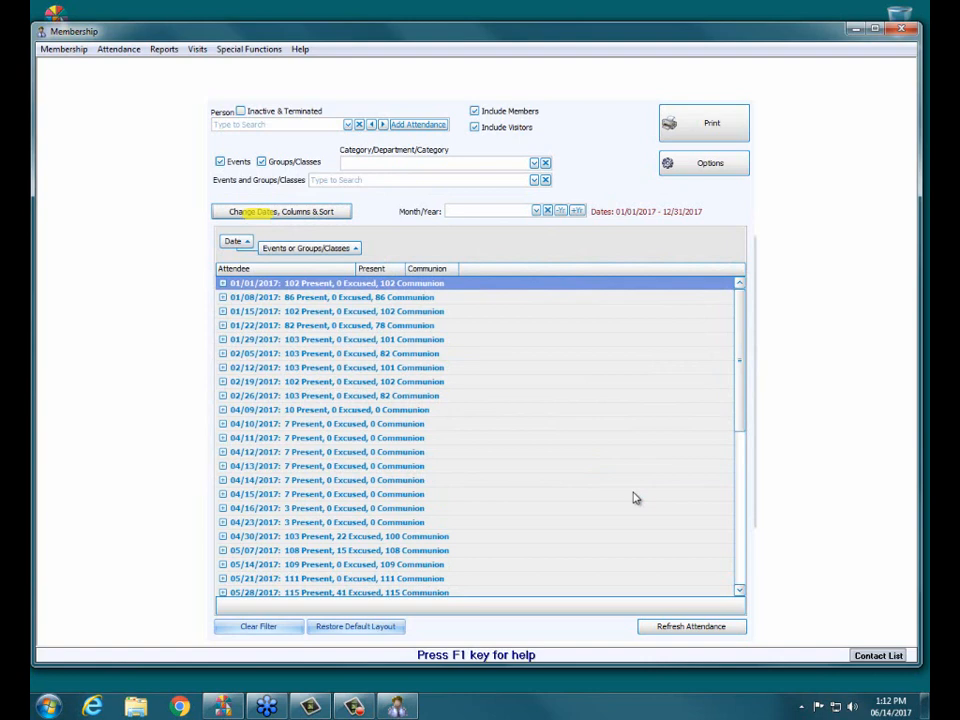
# Restore the attendance grid's default layout
pyautogui.click(338, 628)
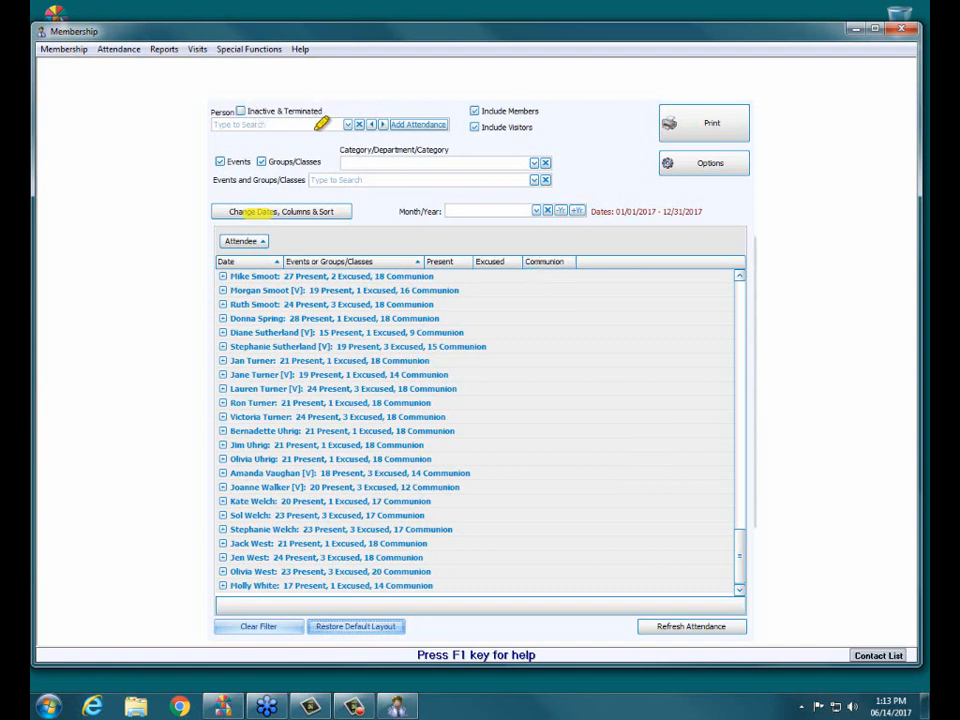
pyautogui.moveTo(216, 125); pyautogui.dragTo(338, 124)
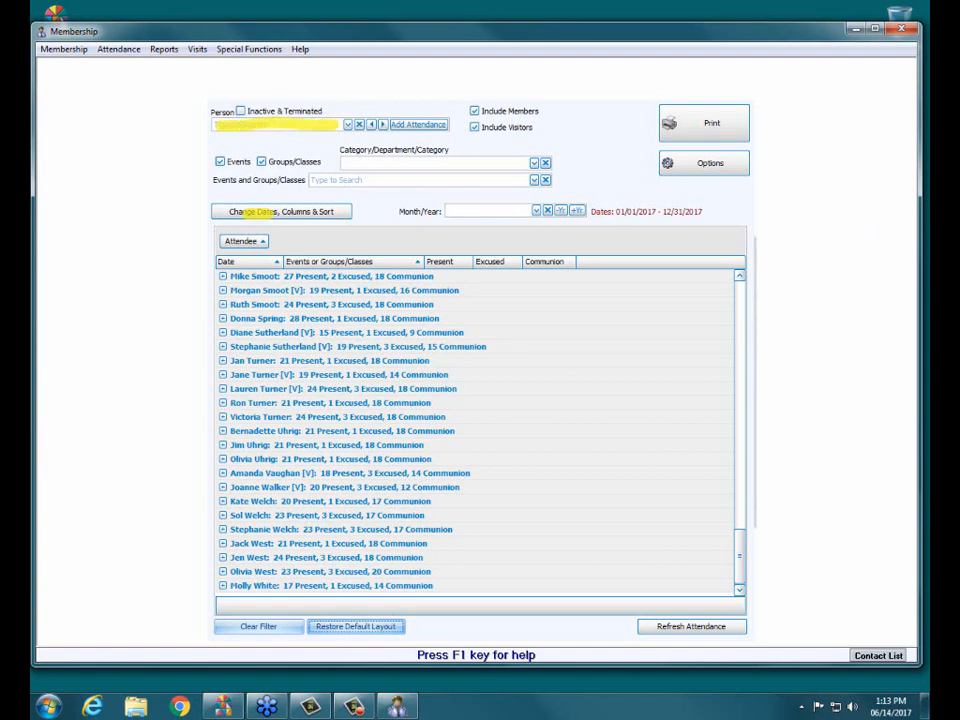
# Filter the grid to the first person in the Person list and look through that attendee's attendance records
pyautogui.click(251, 126)
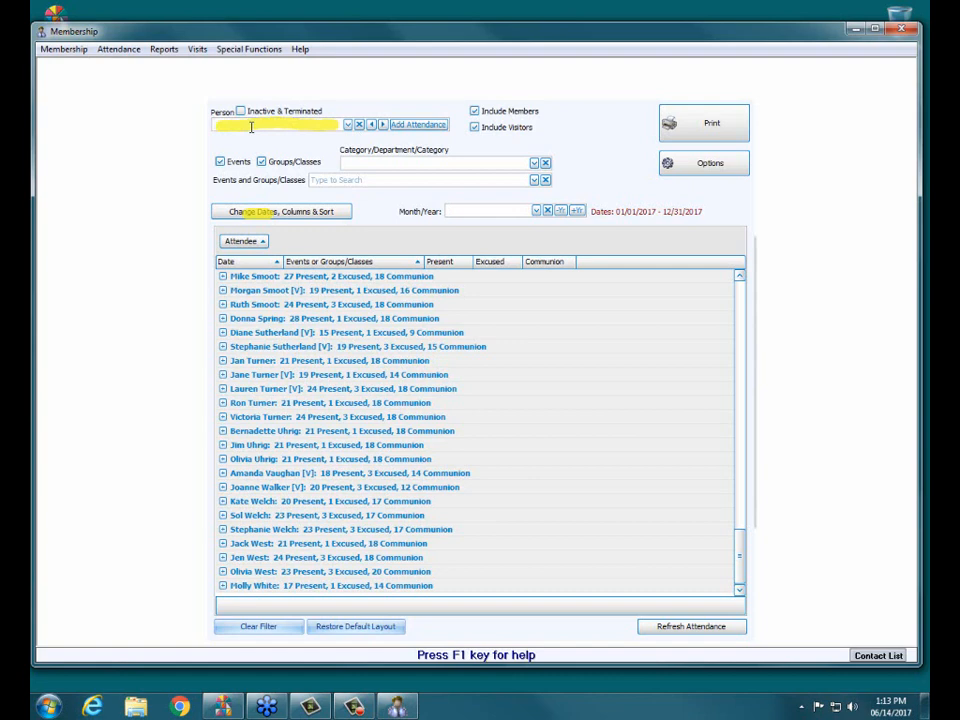
pyautogui.write('ste')
pyautogui.press('BackSpace')
pyautogui.press('BackSpace')
pyautogui.press('BackSpace')
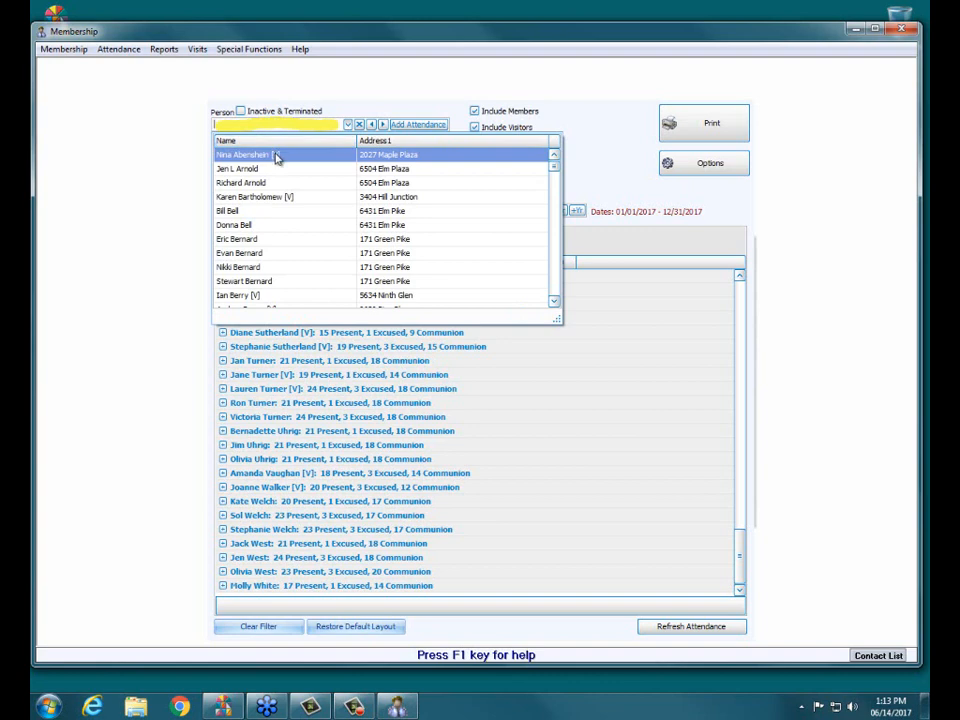
pyautogui.click(276, 156)
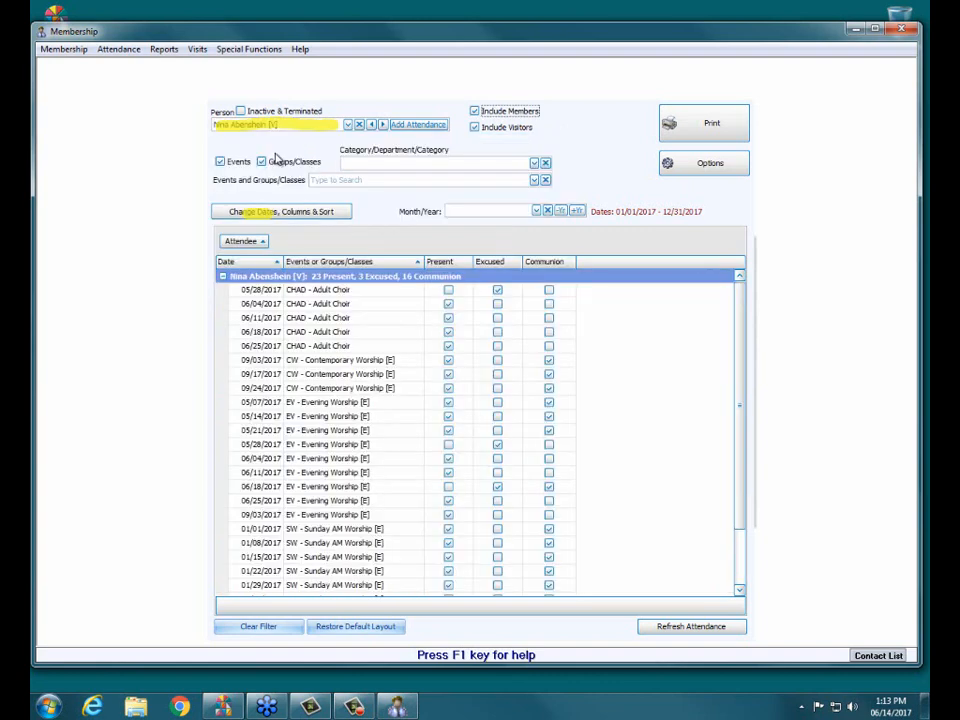
pyautogui.scroll(-1, 742, 322)
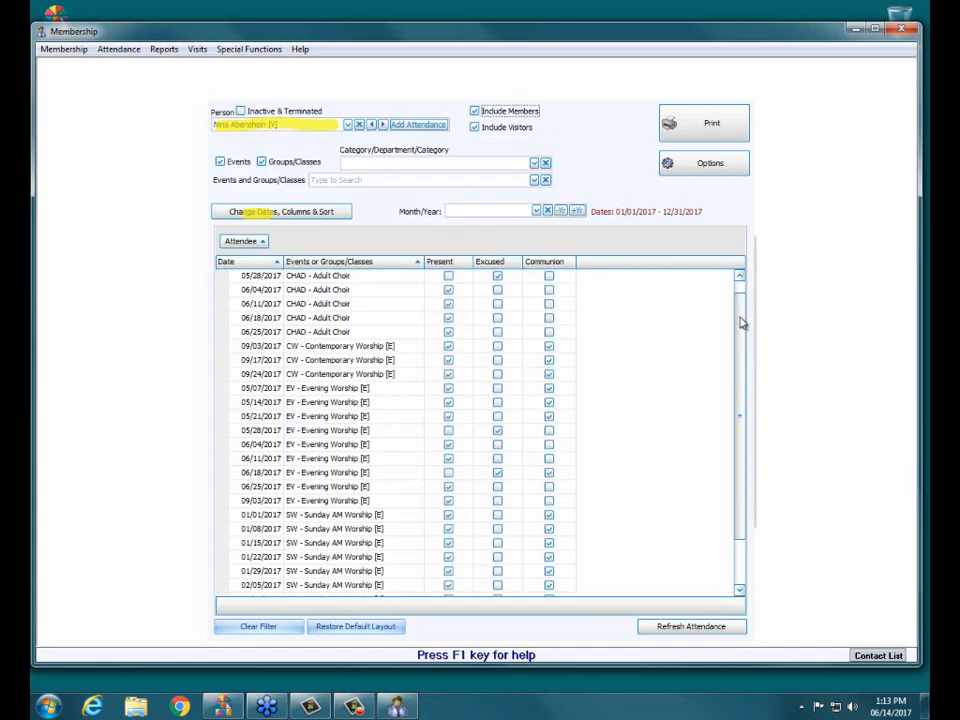
pyautogui.moveTo(741, 317)
pyautogui.mouseDown()
pyautogui.moveTo(744, 401)
pyautogui.moveTo(732, 345)
pyautogui.moveTo(738, 292)
pyautogui.mouseUp()
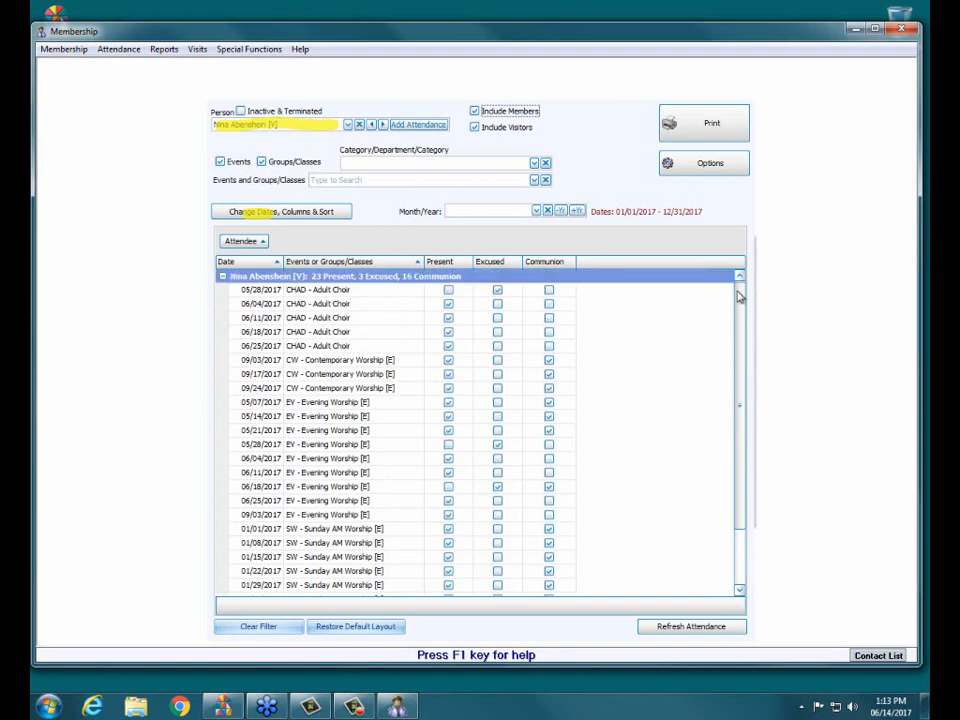
pyautogui.scroll(-2, 739, 339)
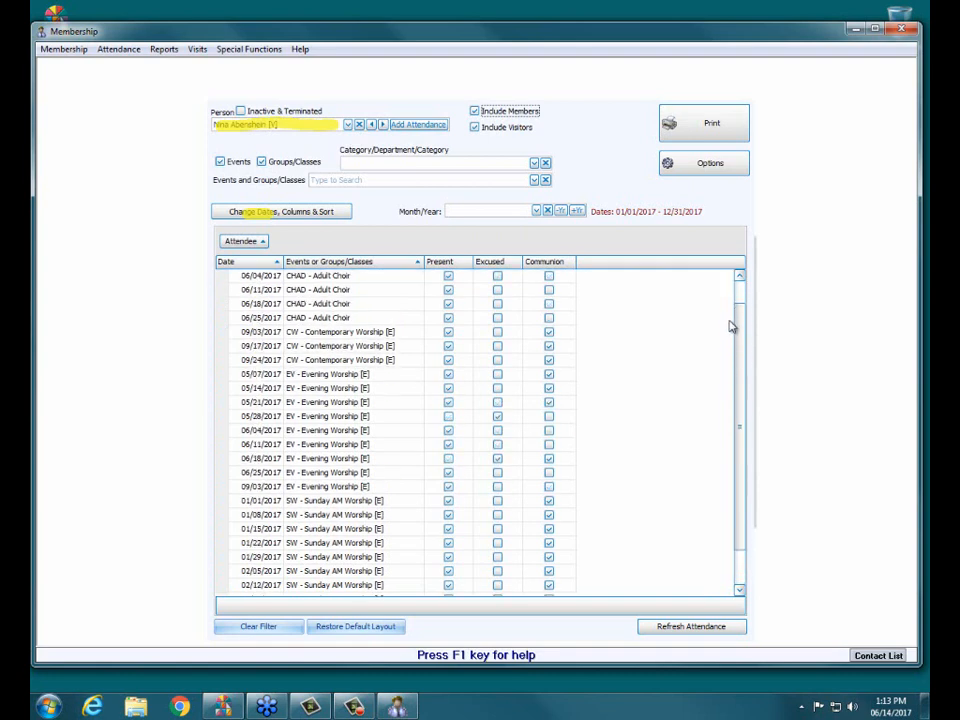
pyautogui.scroll(2, 730, 315)
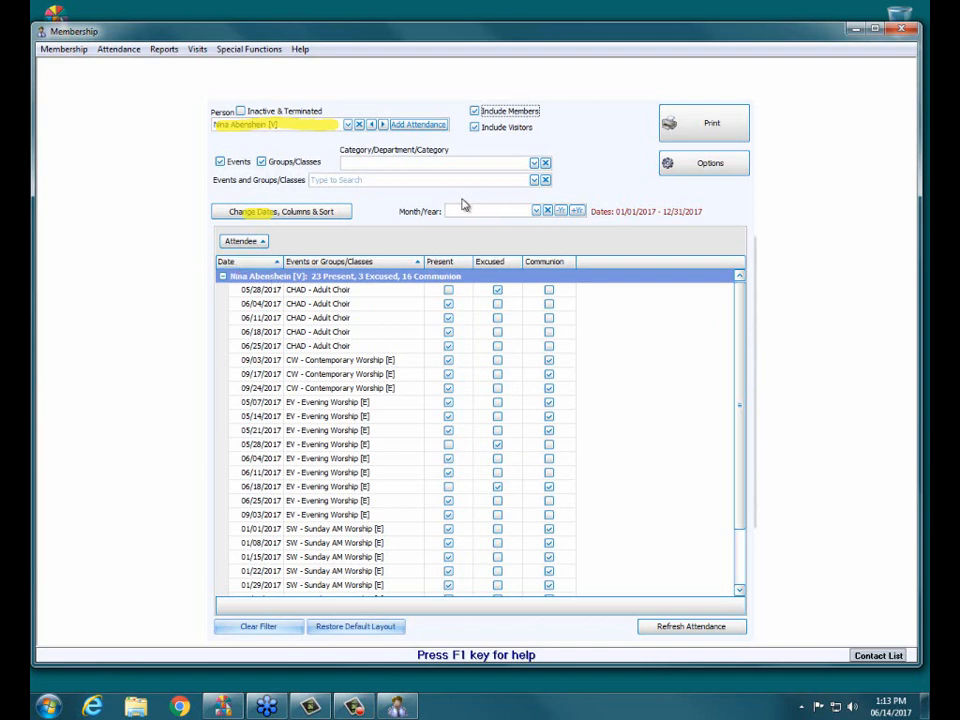
# Step the Person filter forward through the next four people to view each one's attendance
pyautogui.click(382, 124)
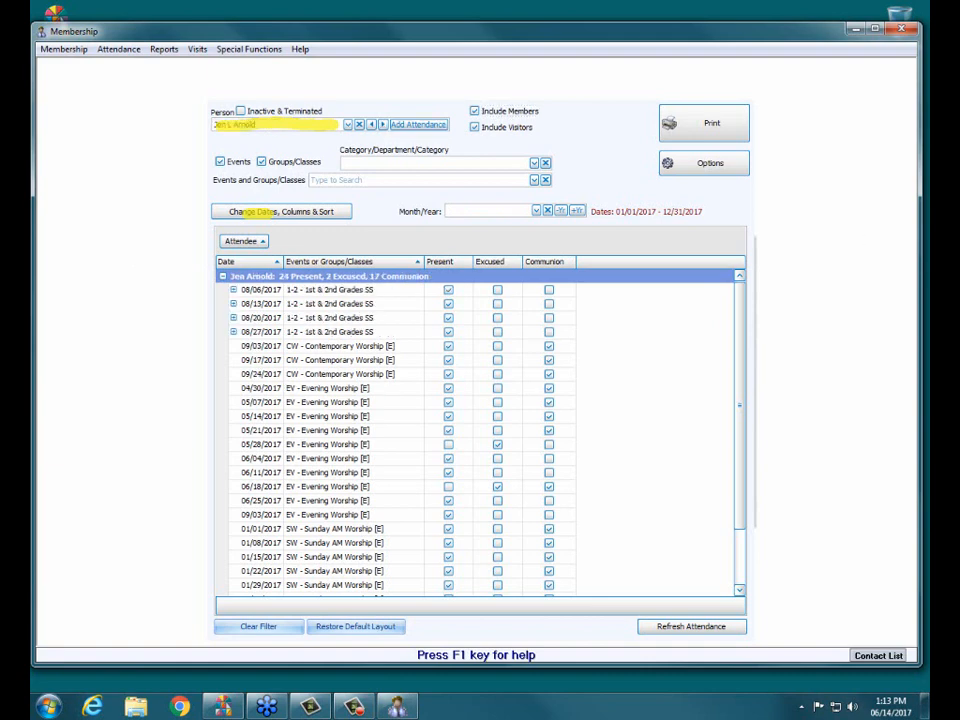
pyautogui.moveTo(357, 125); pyautogui.dragTo(399, 126)
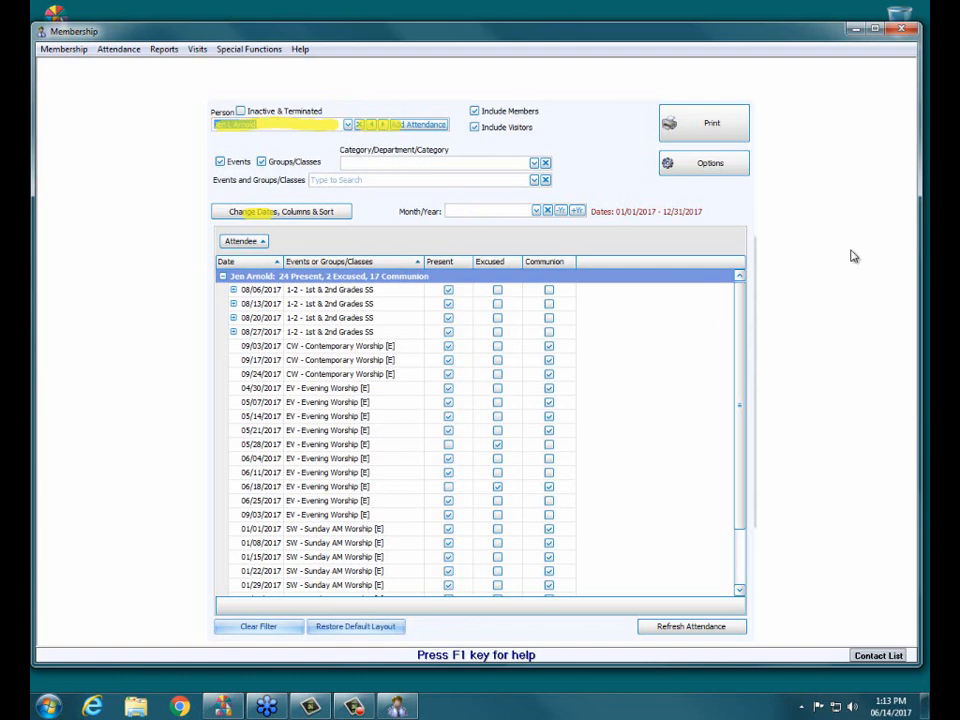
pyautogui.click(381, 125)
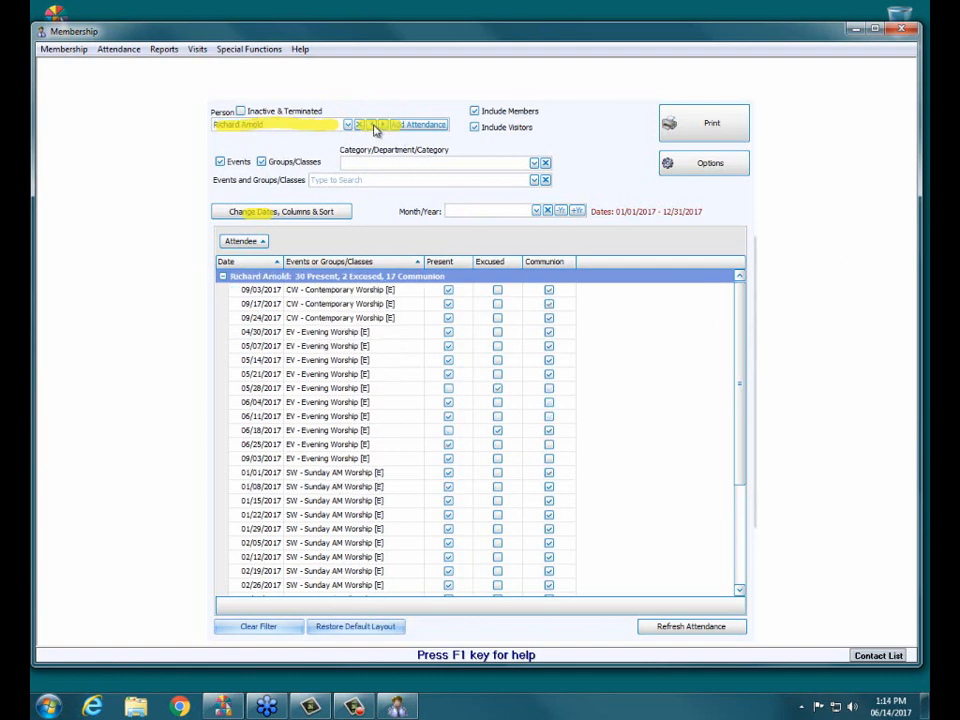
pyautogui.click(381, 125)
pyautogui.click(381, 125)
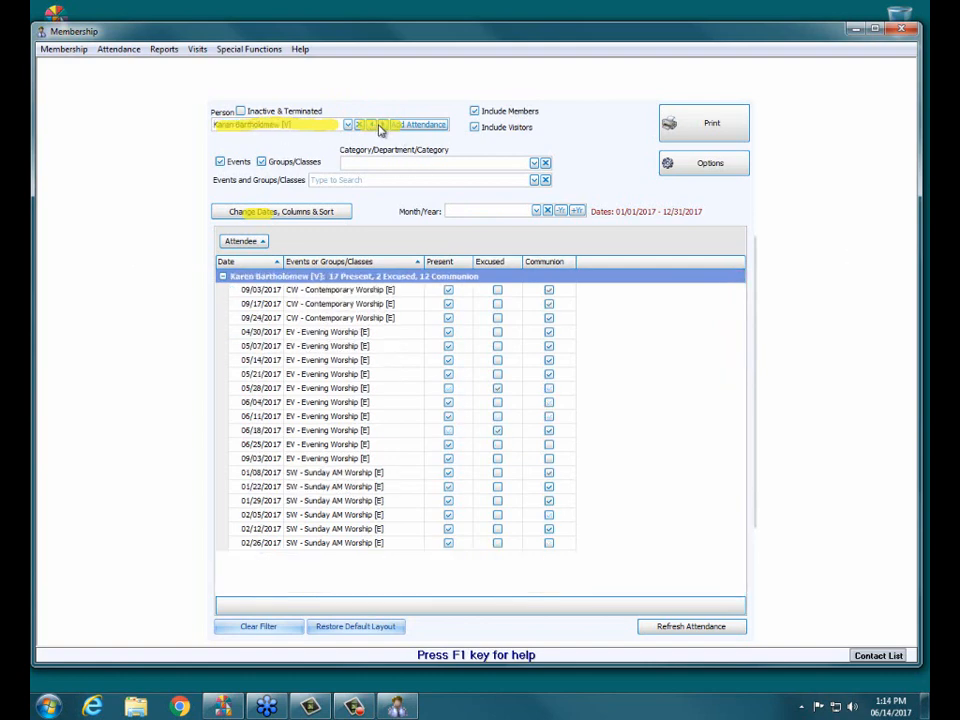
pyautogui.click(381, 125)
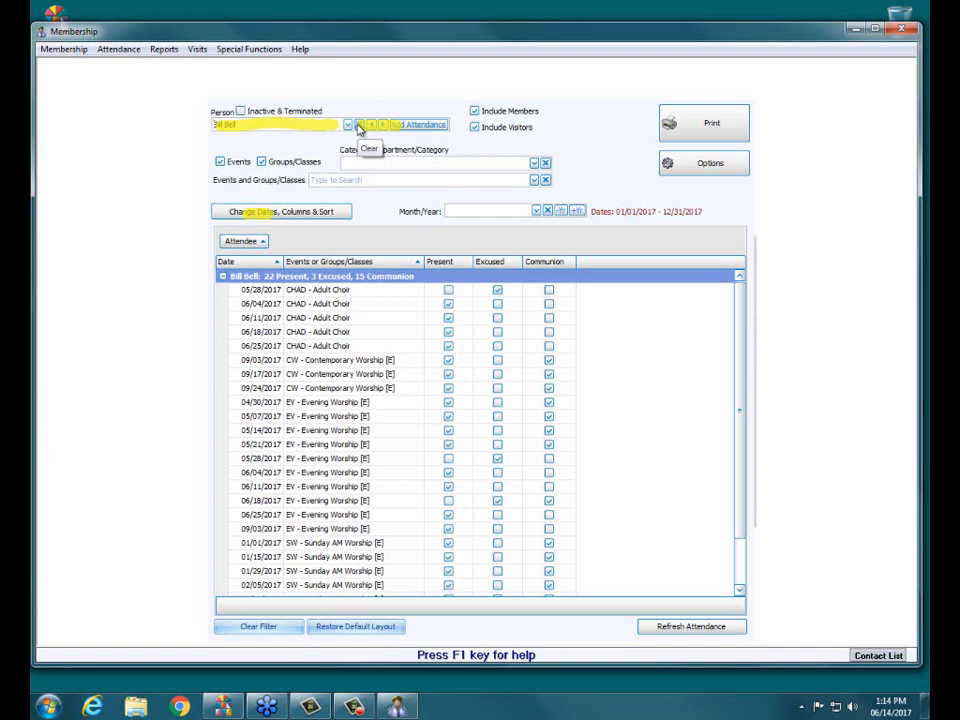
# Clear the Person filter, search it for "ni", and filter the grid to the first matching visitor
pyautogui.click(359, 126)
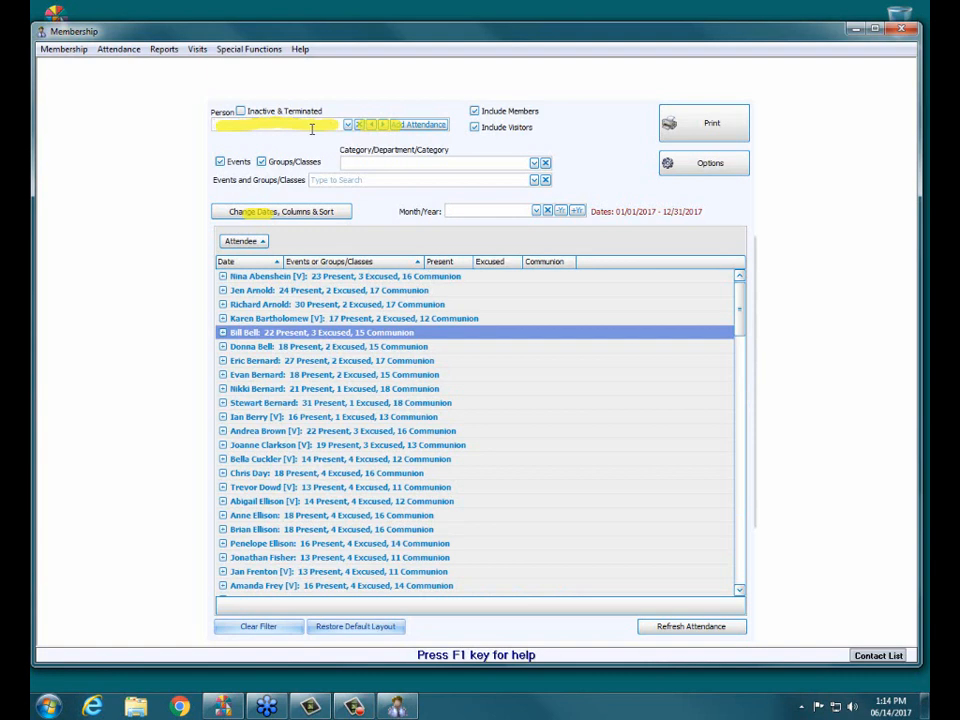
pyautogui.write('n')
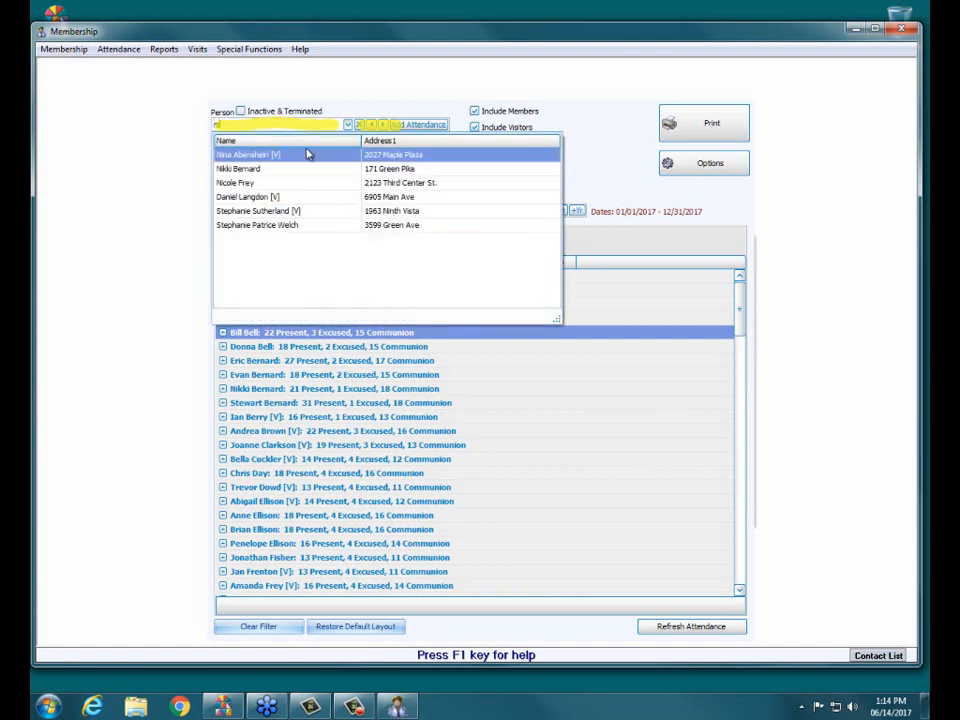
pyautogui.click(311, 154)
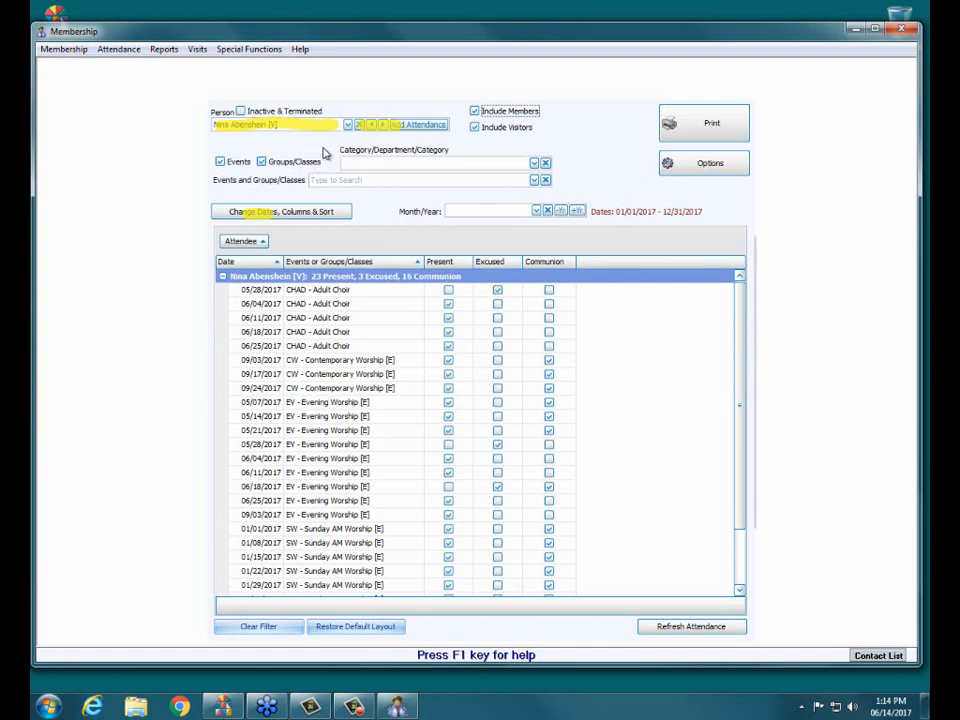
# Start a new attendance entry for the filtered visitor and choose CON - Confirmation Class as the group
pyautogui.click(426, 127)
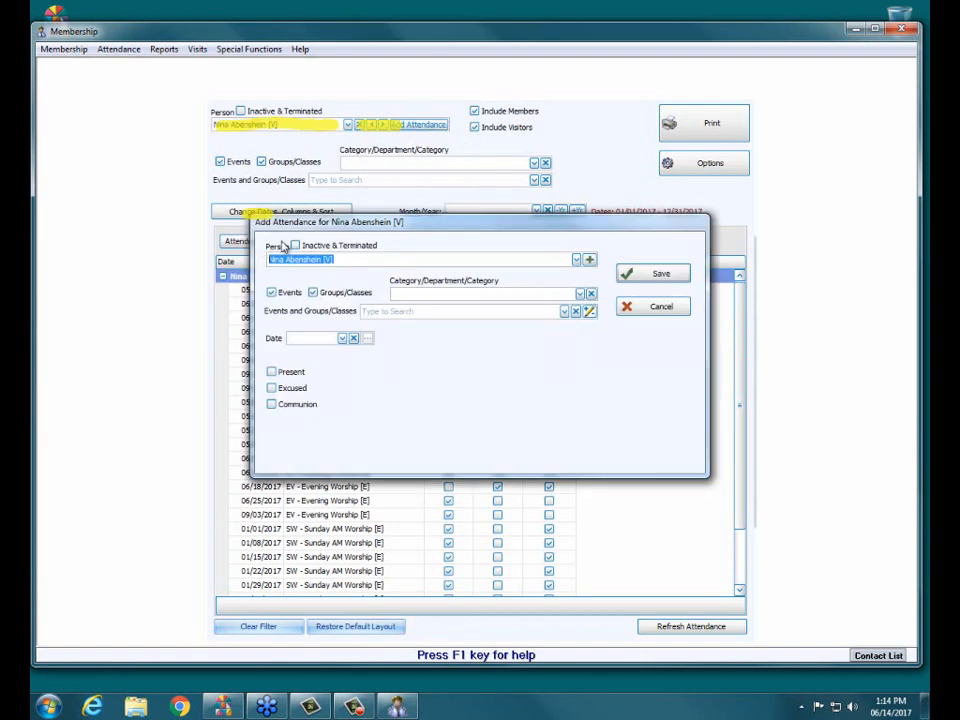
pyautogui.click(565, 312)
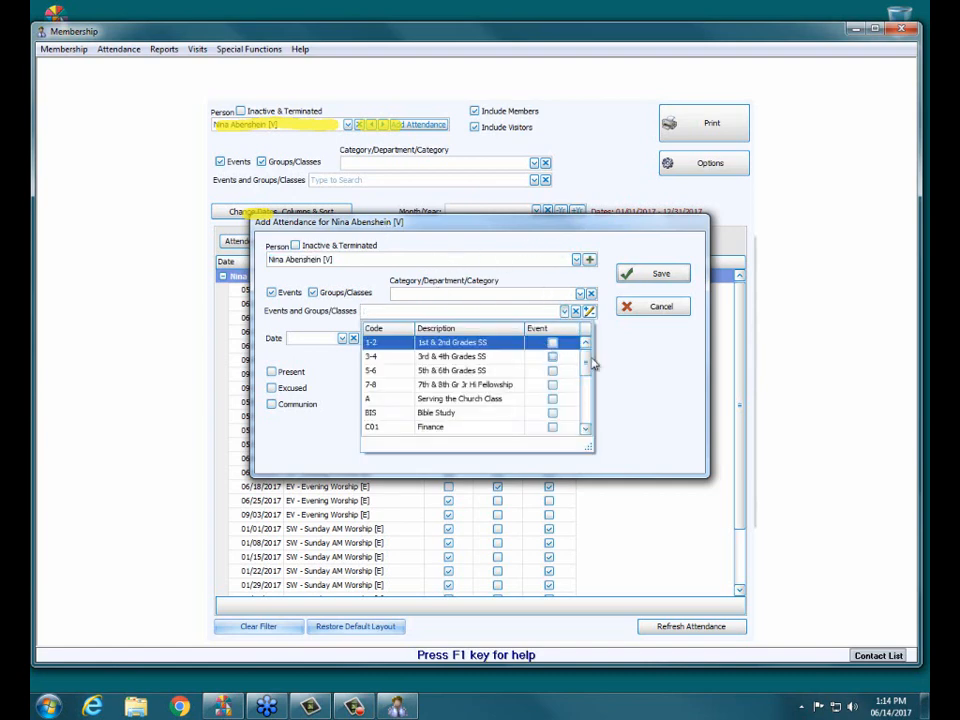
pyautogui.moveTo(589, 366); pyautogui.dragTo(591, 401)
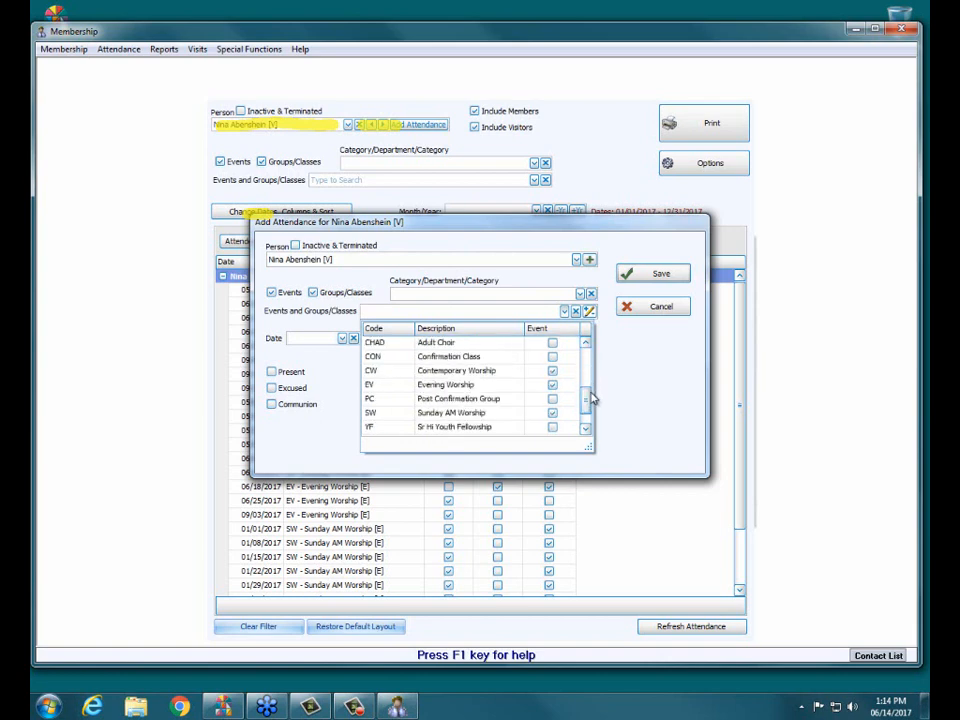
pyautogui.click(470, 358)
pyautogui.click(470, 359)
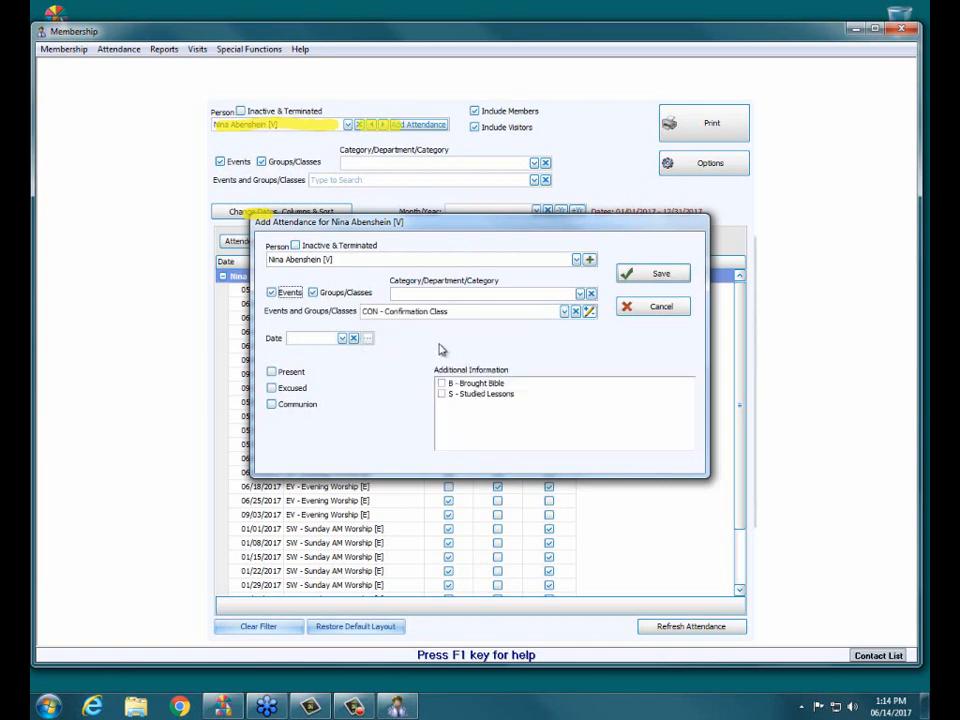
# Set the entry's date to 06/21/2017 and mark Communion, Brought Bible and Studied Lessons
pyautogui.click(344, 339)
pyautogui.click(343, 339)
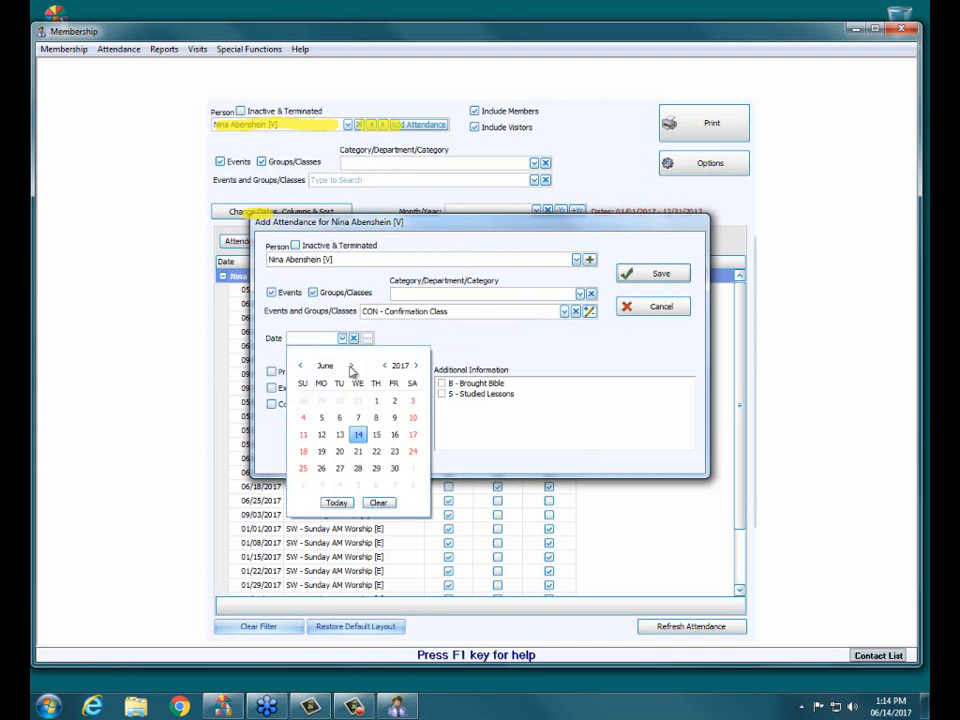
pyautogui.click(357, 454)
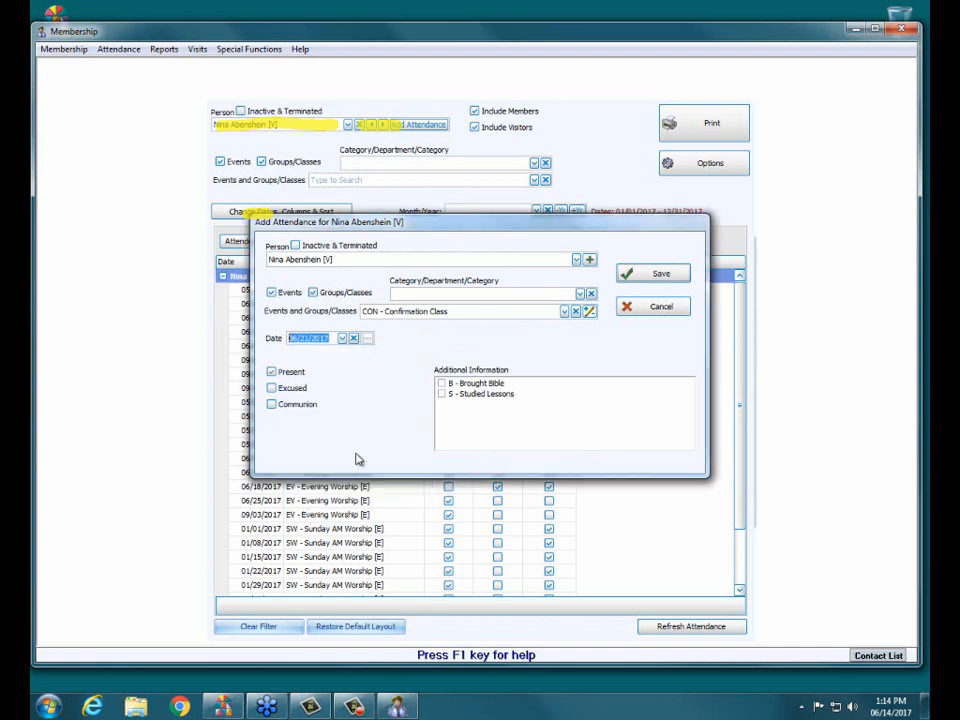
pyautogui.click(279, 406)
pyautogui.click(441, 383)
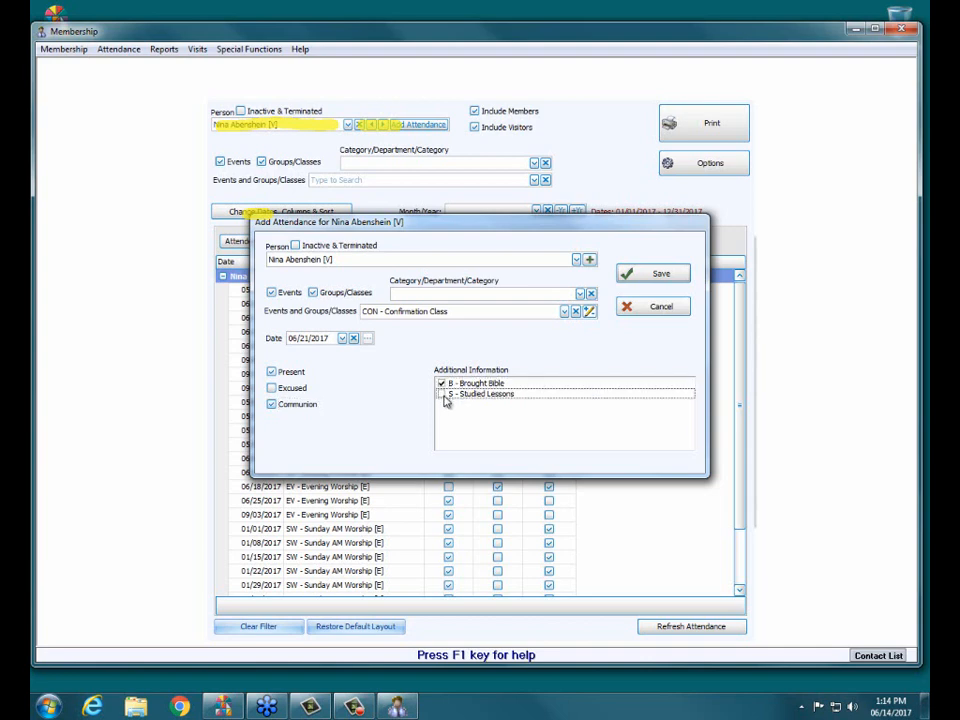
pyautogui.click(441, 394)
pyautogui.click(446, 382)
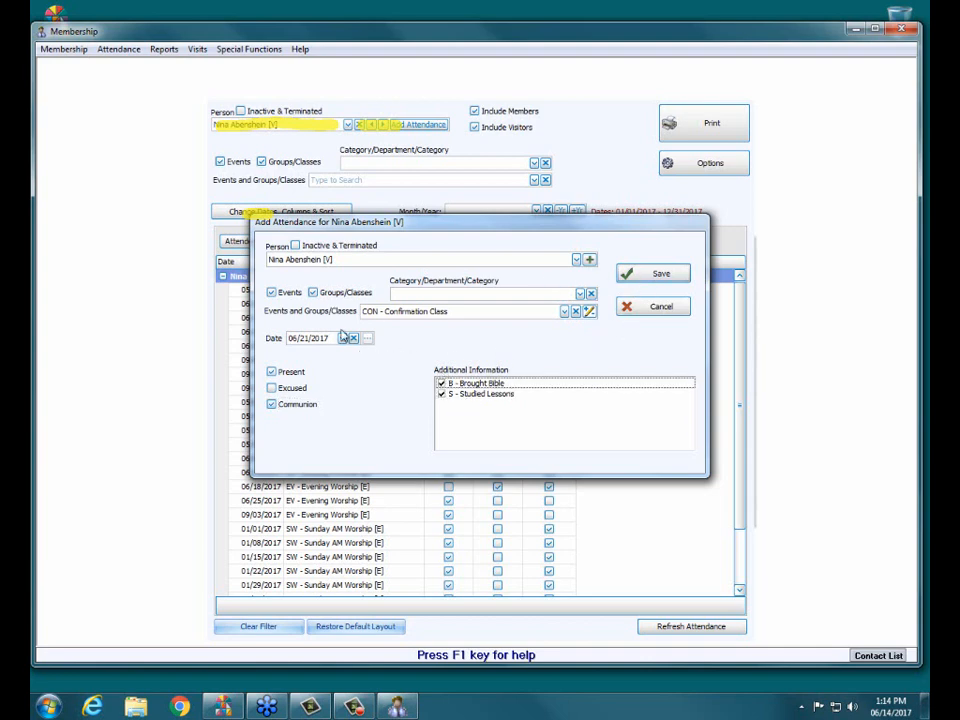
# Set the attendance entry's date to 11/29/2017 and mark Brought Bible and Studied Lessons
pyautogui.click(341, 339)
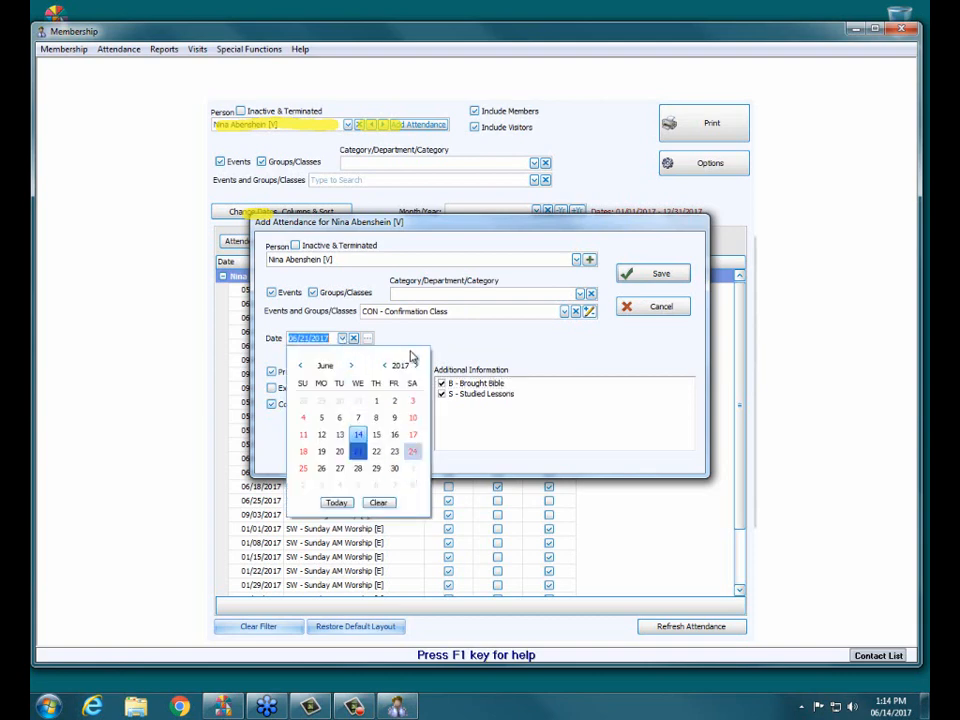
pyautogui.click(351, 365)
pyautogui.click(351, 365)
pyautogui.click(351, 365)
pyautogui.click(351, 365)
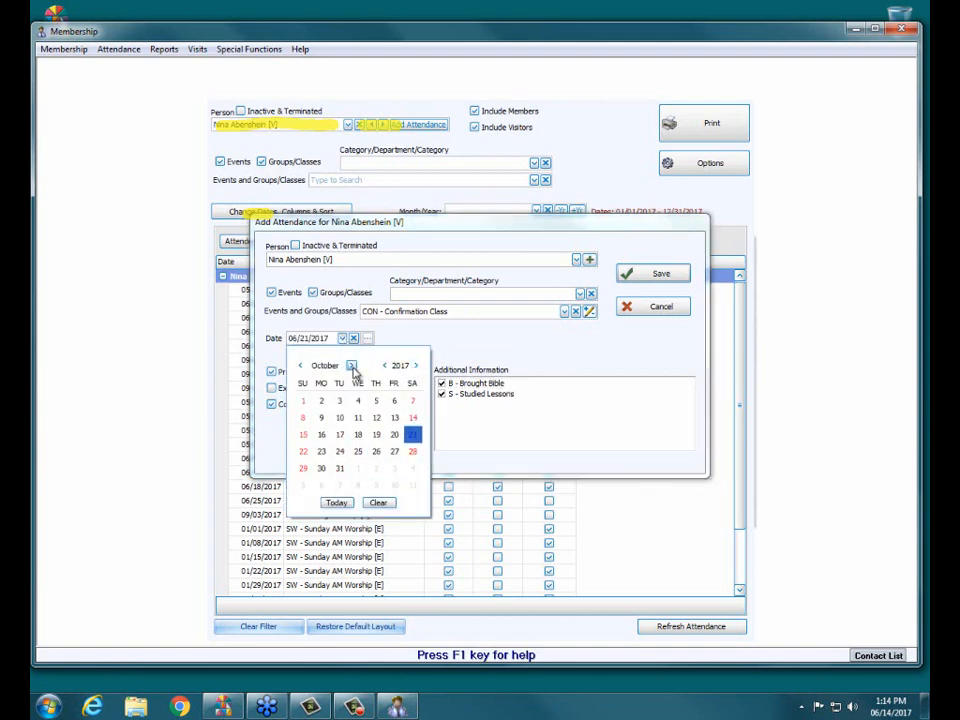
pyautogui.click(351, 365)
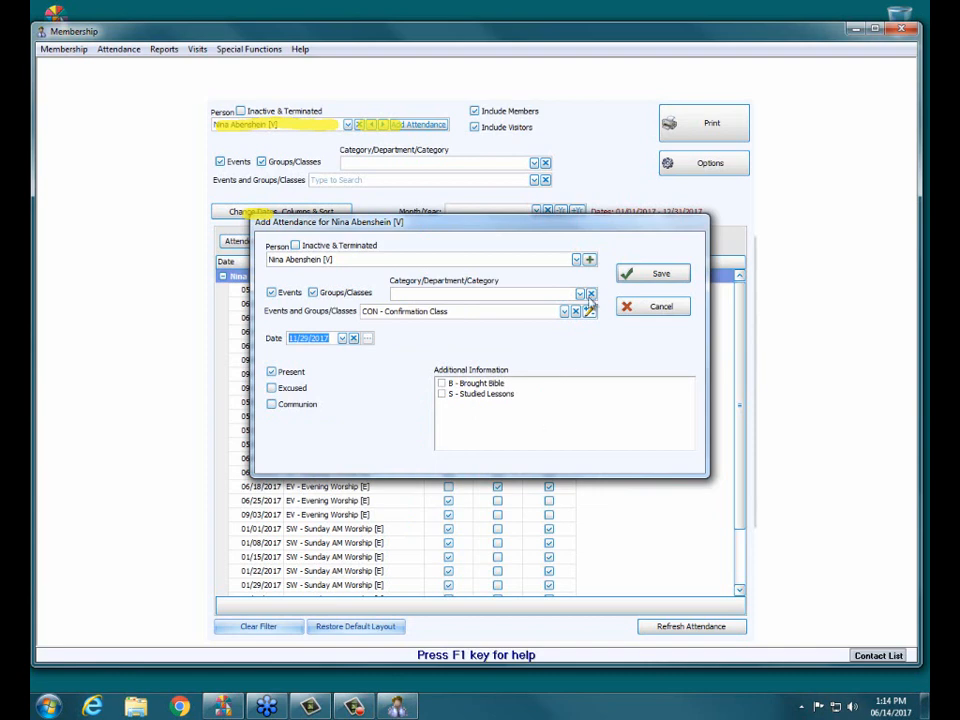
pyautogui.click(441, 383)
pyautogui.click(441, 394)
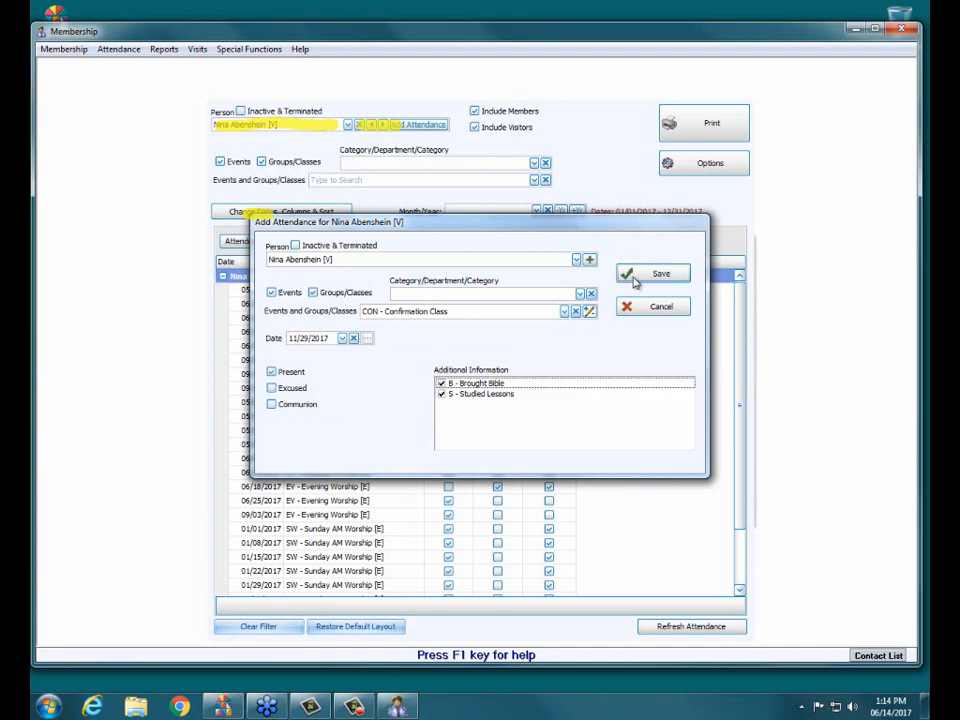
# Save the attendance entry, expand the visitor's records, and select the new Confirmation Class row
pyautogui.click(634, 274)
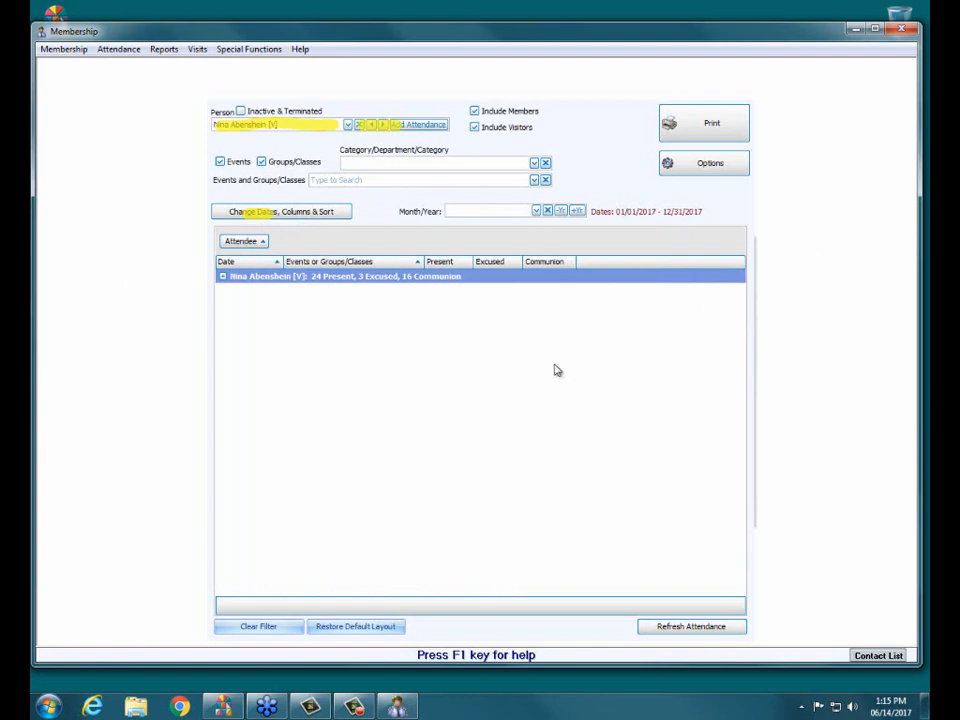
pyautogui.click(223, 277)
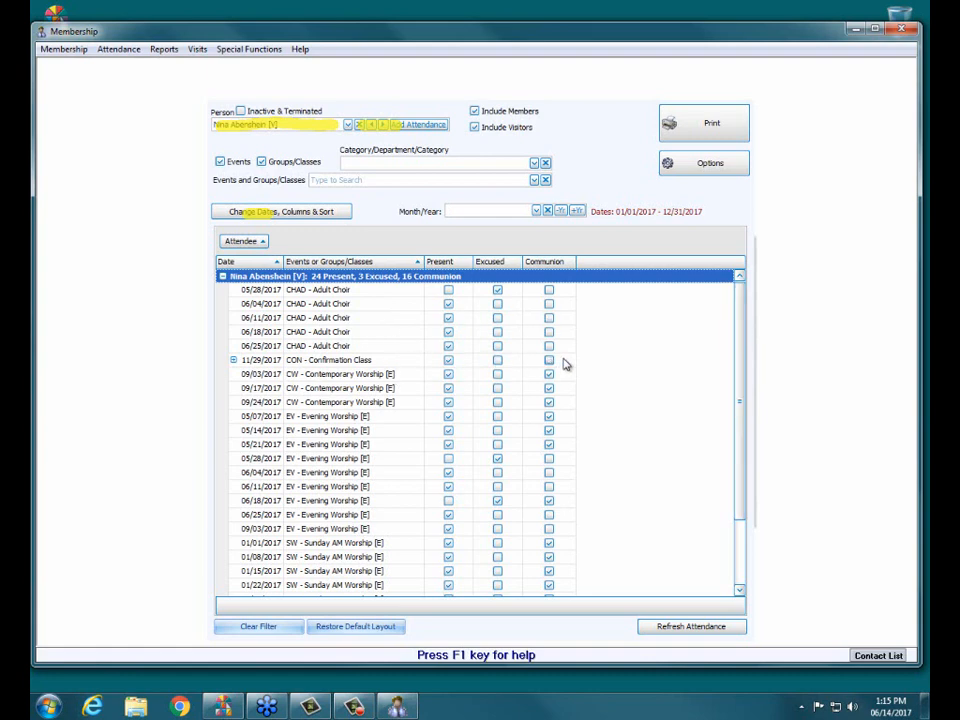
pyautogui.click(349, 360)
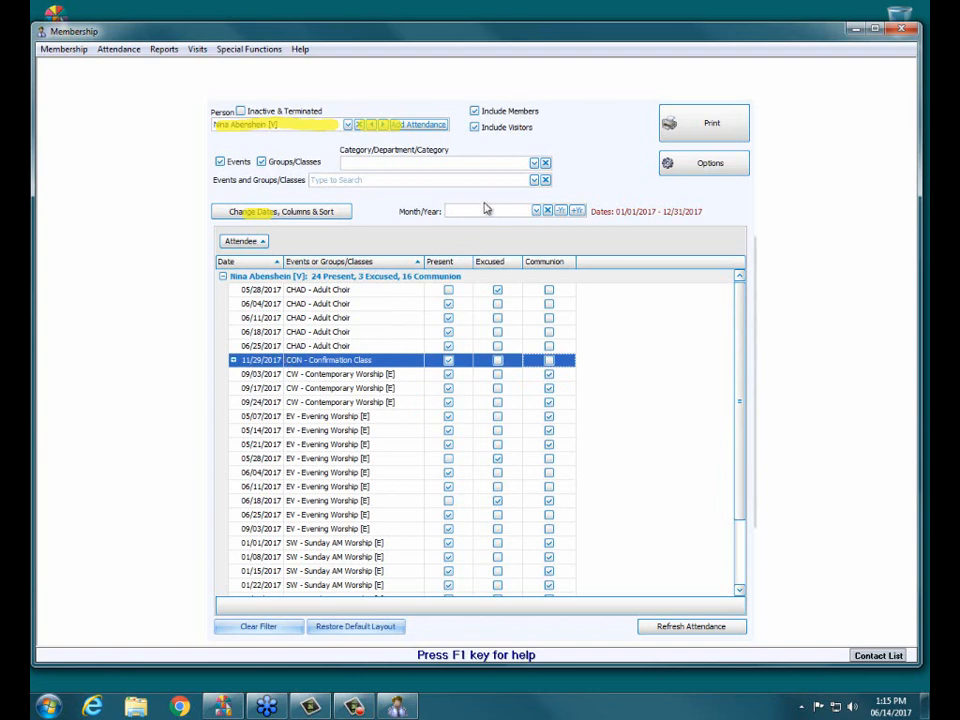
# Clear the Person filter and filter the grid to the SW - Sunday AM Worship event
pyautogui.click(357, 125)
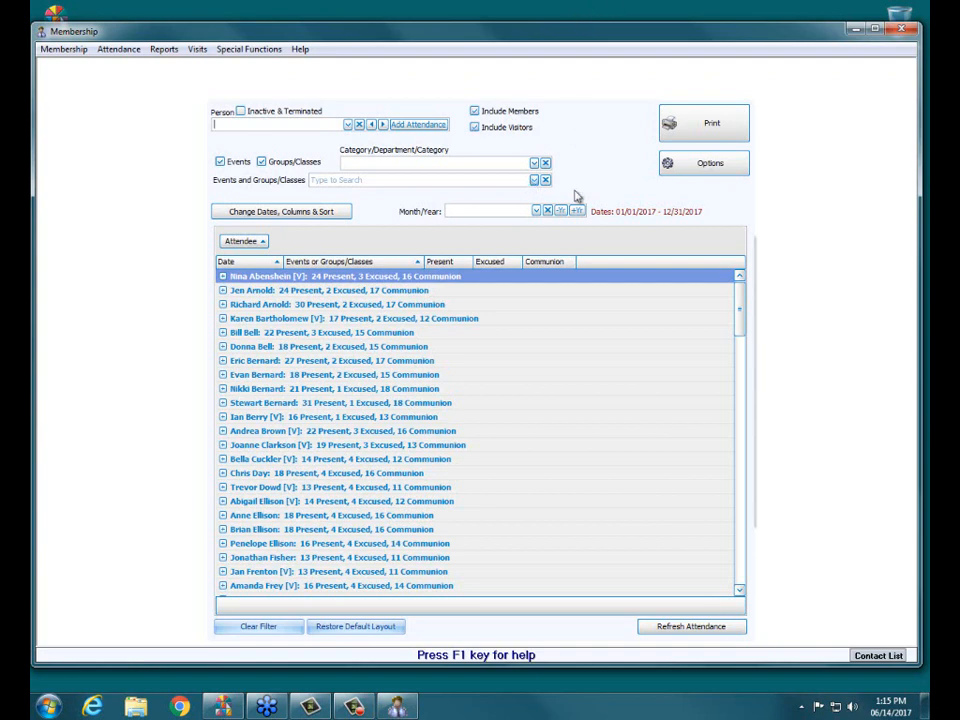
pyautogui.click(535, 181)
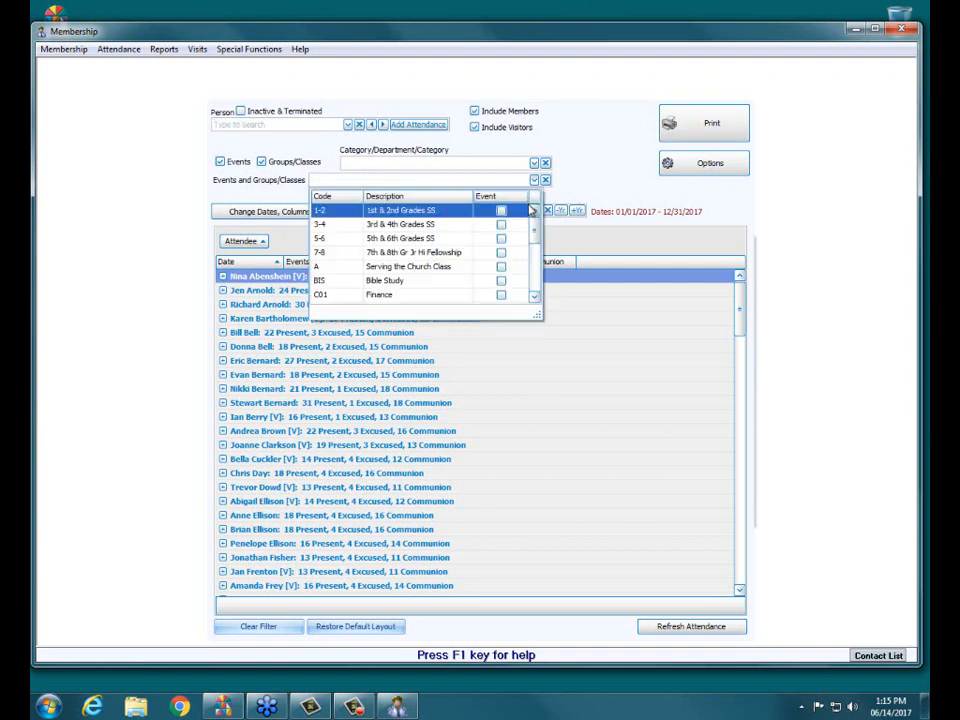
pyautogui.scroll(-6, 527, 222)
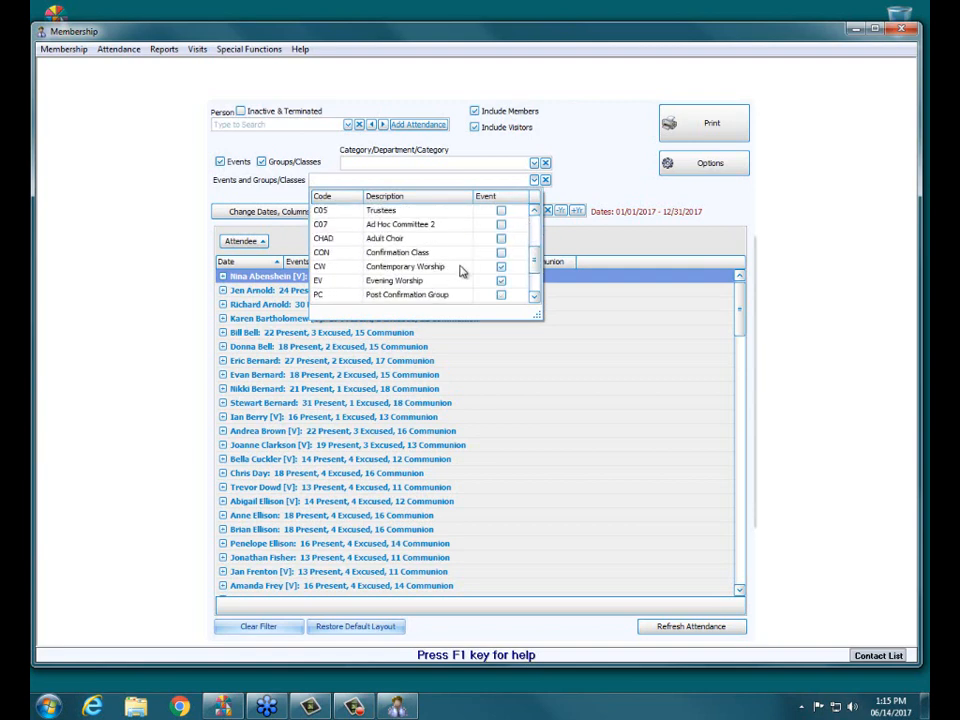
pyautogui.scroll(-1, 460, 270)
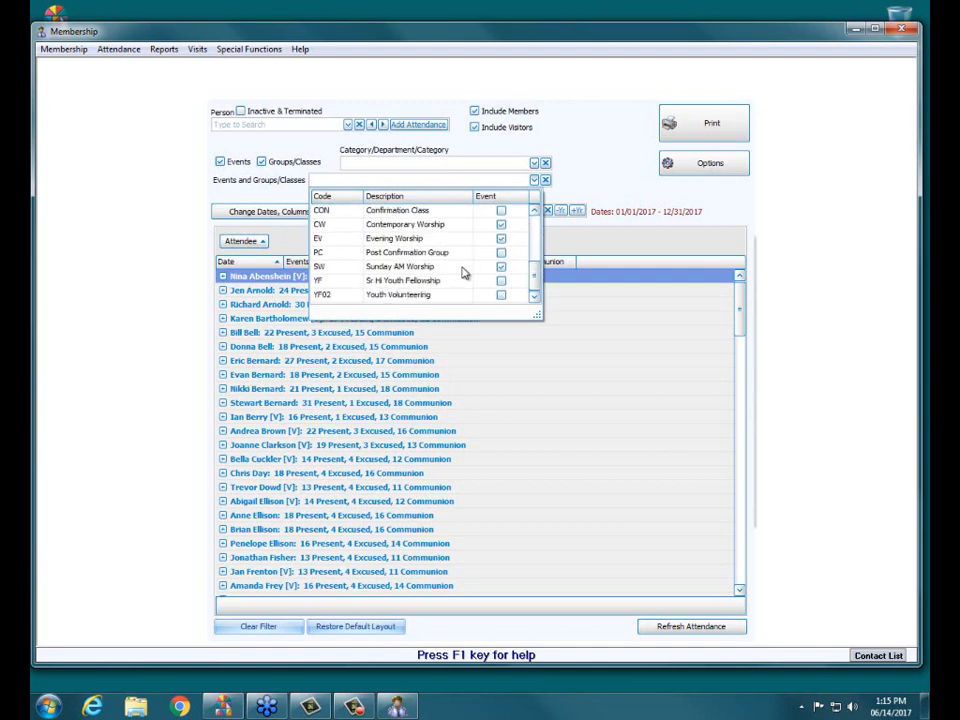
pyautogui.click(475, 268)
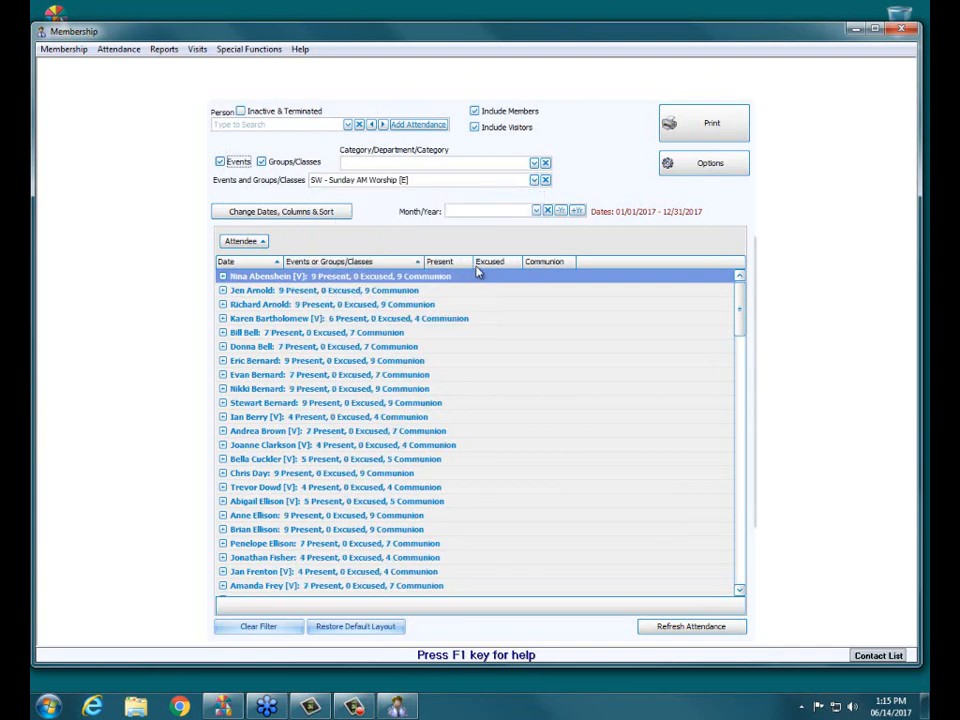
# Check the first attendee's Sunday AM Worship records, and view the grouped attendance report in the print preview
pyautogui.click(223, 277)
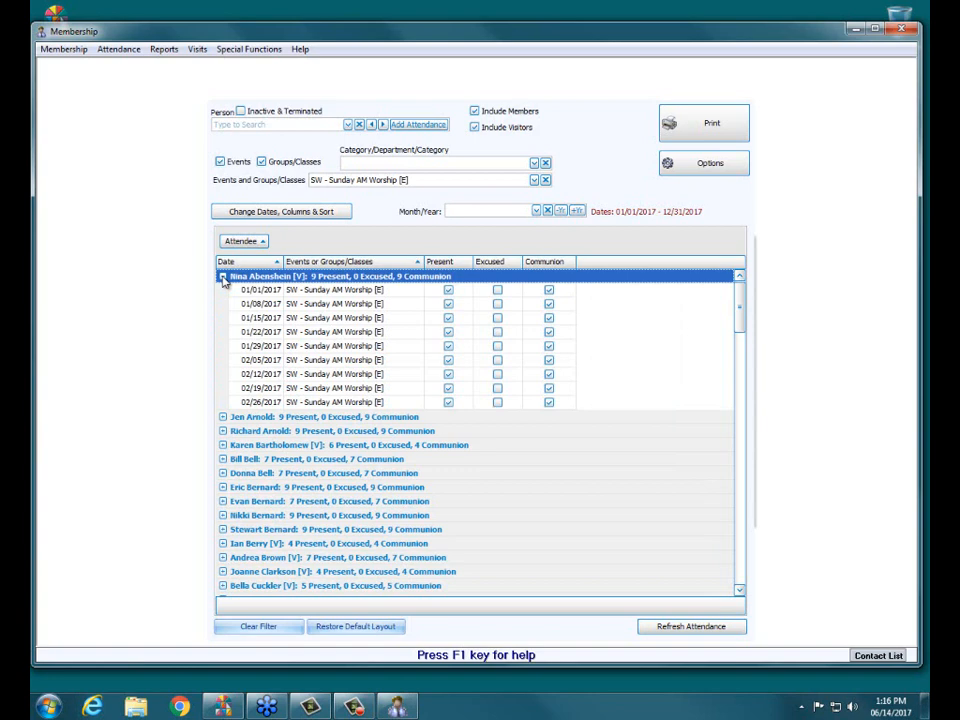
pyautogui.click(223, 277)
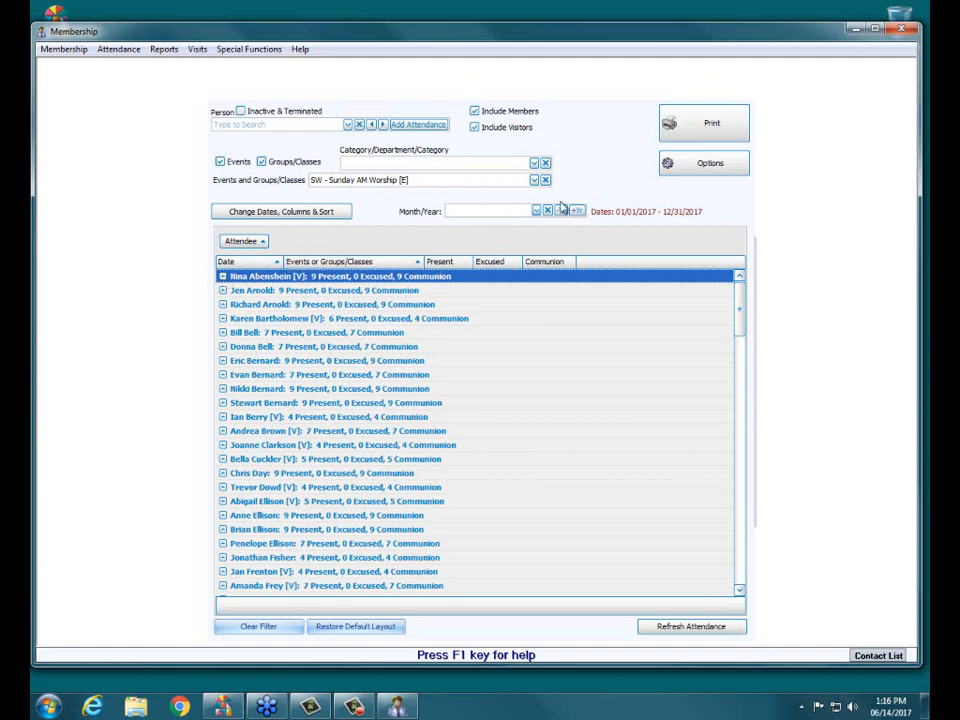
pyautogui.click(673, 131)
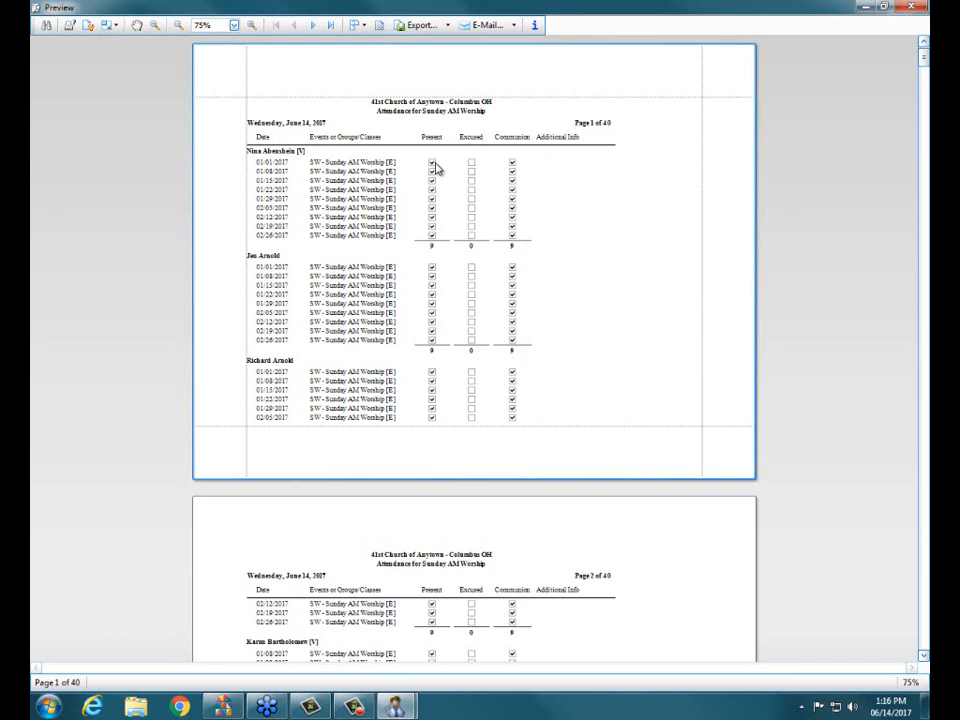
pyautogui.click(913, 8)
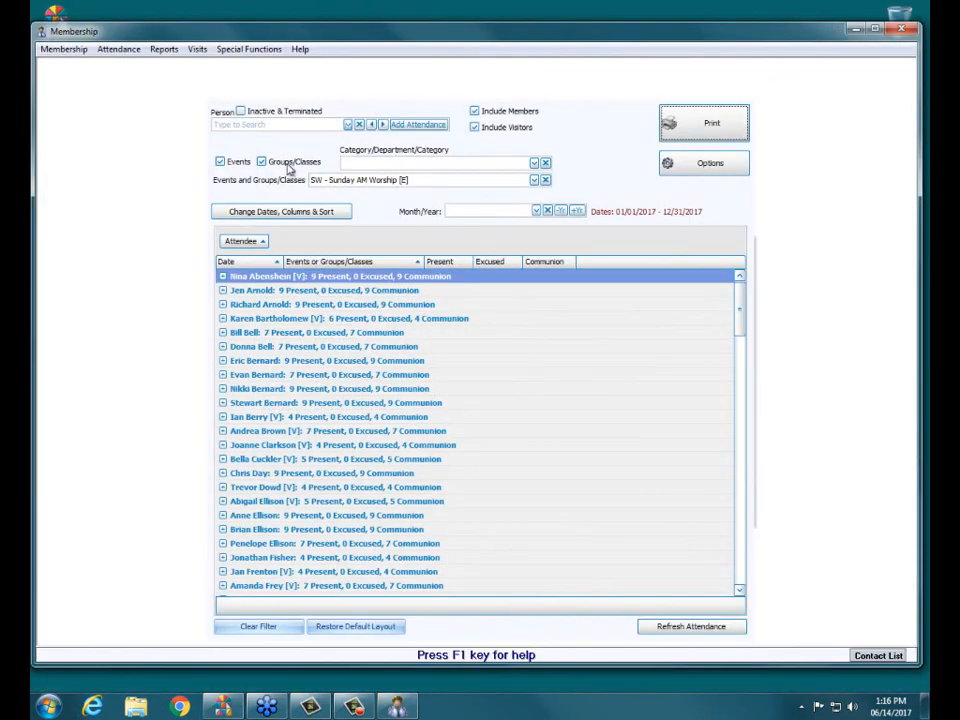
# Ungroup the grid by moving Attendee back in as the first column, try sorting by Attendee, and sort the rows by Date
pyautogui.moveTo(252, 243); pyautogui.dragTo(222, 260)
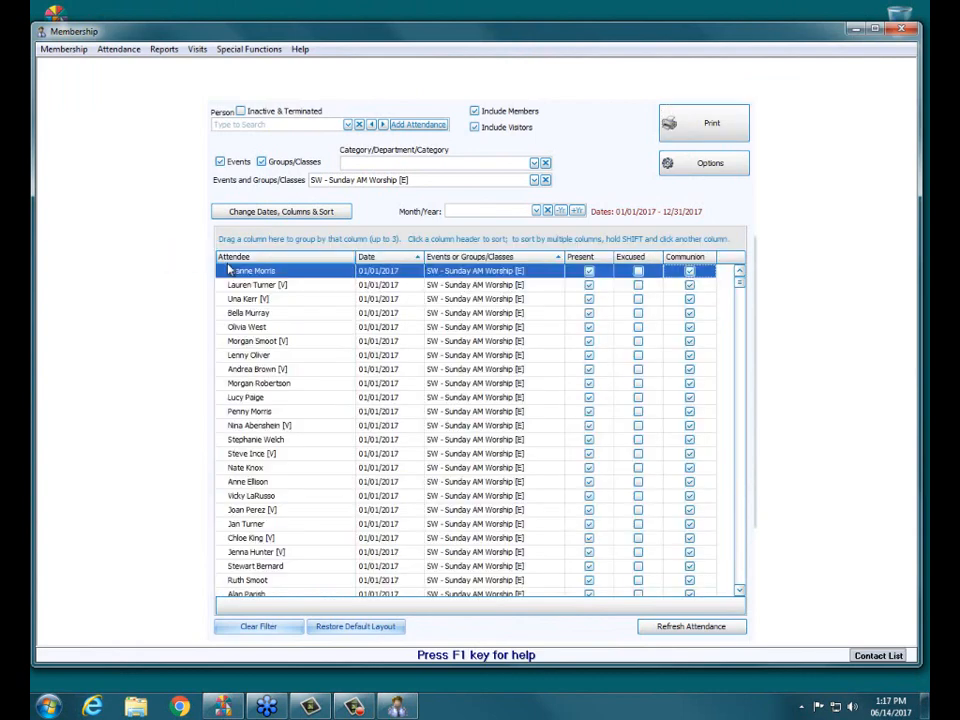
pyautogui.click(331, 259)
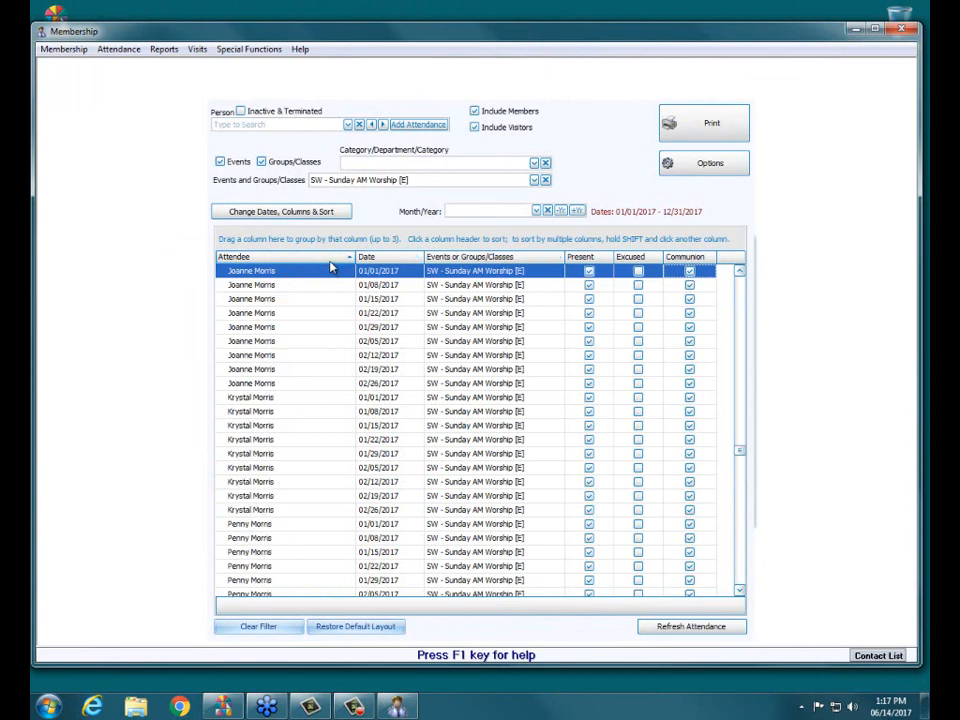
pyautogui.scroll(-6, 333, 270)
pyautogui.scroll(8, 335, 270)
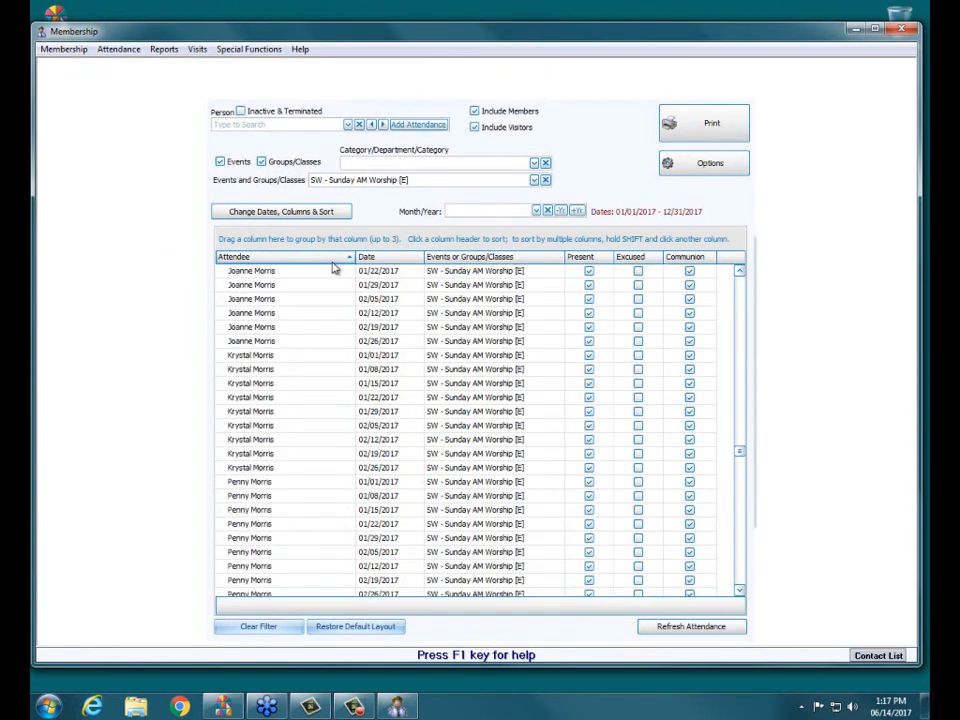
pyautogui.scroll(2, 333, 268)
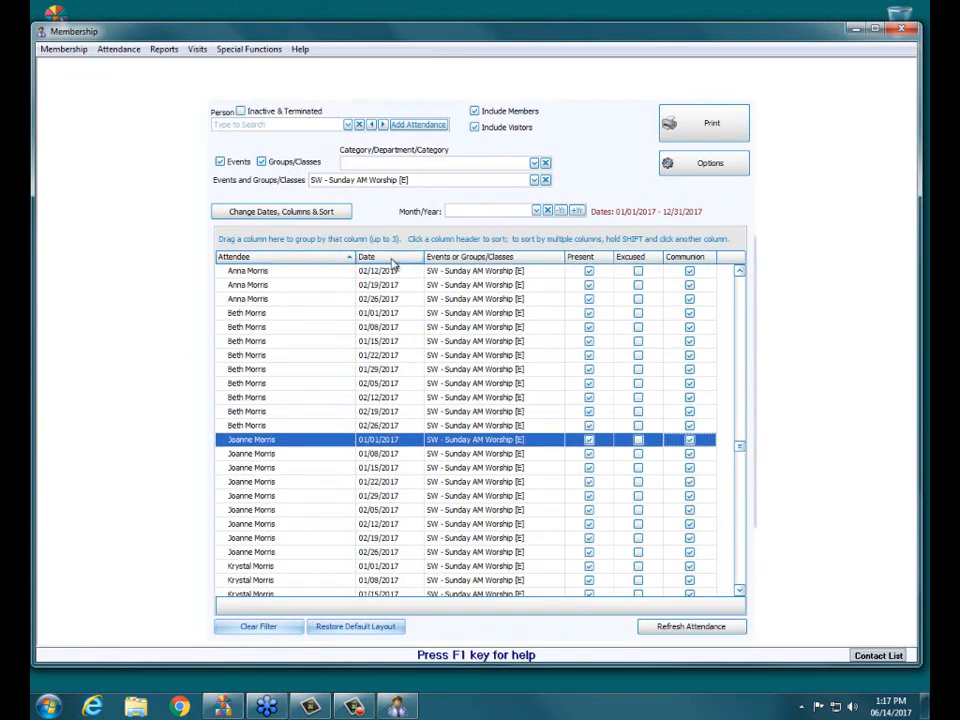
pyautogui.click(393, 261)
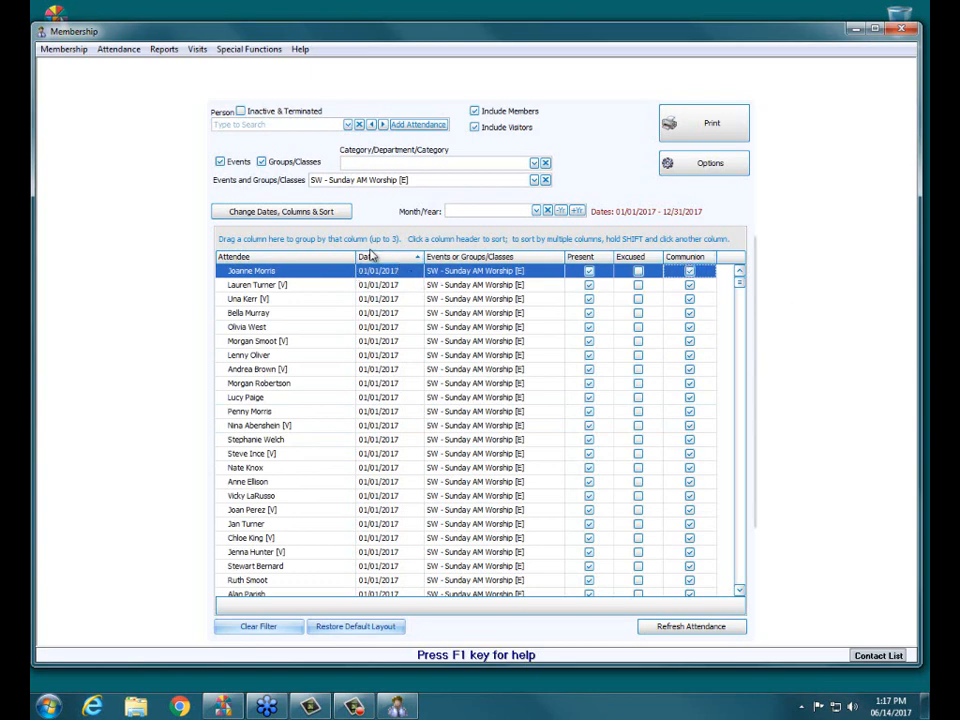
# Preview the ungrouped report, reduce its right margin so Additional Info fits on the page, and highlight the Date column's values
pyautogui.click(712, 124)
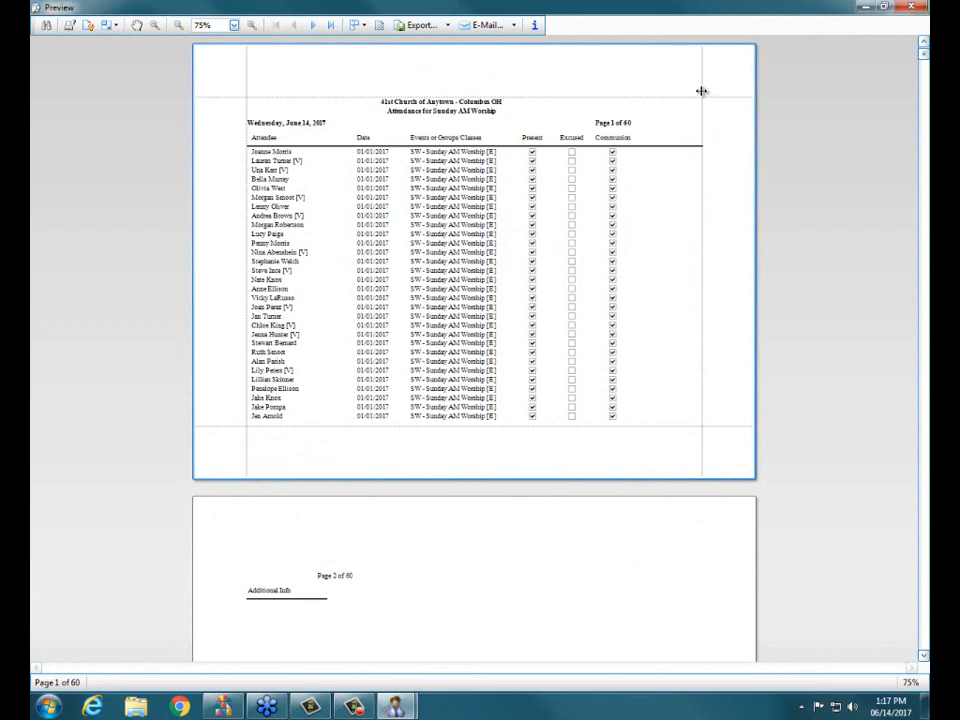
pyautogui.moveTo(701, 92); pyautogui.dragTo(745, 92)
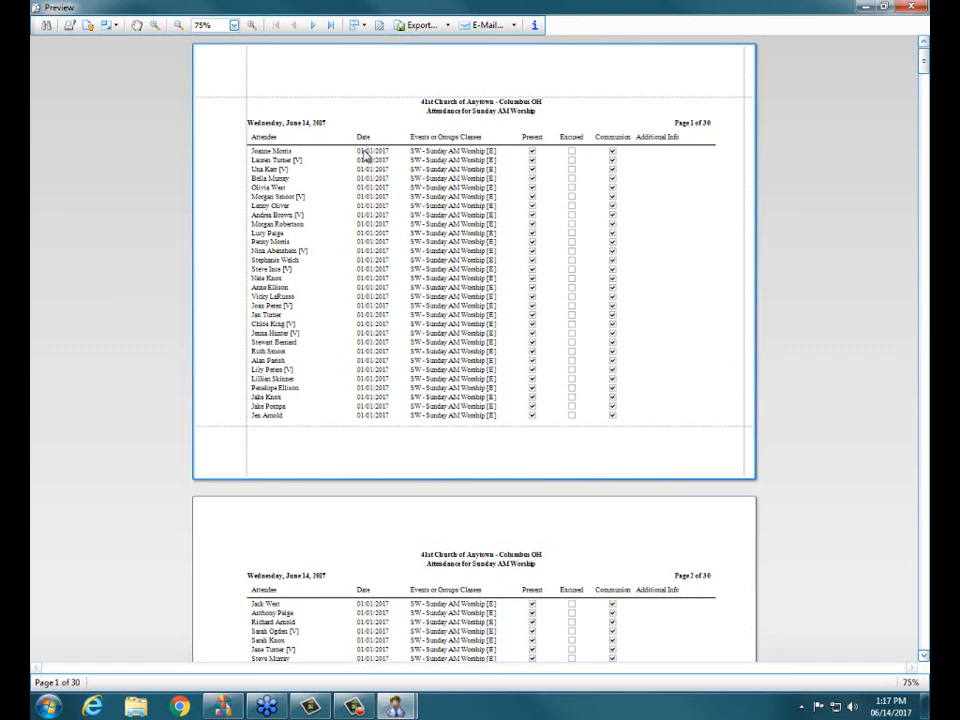
pyautogui.moveTo(376, 153); pyautogui.dragTo(416, 441)
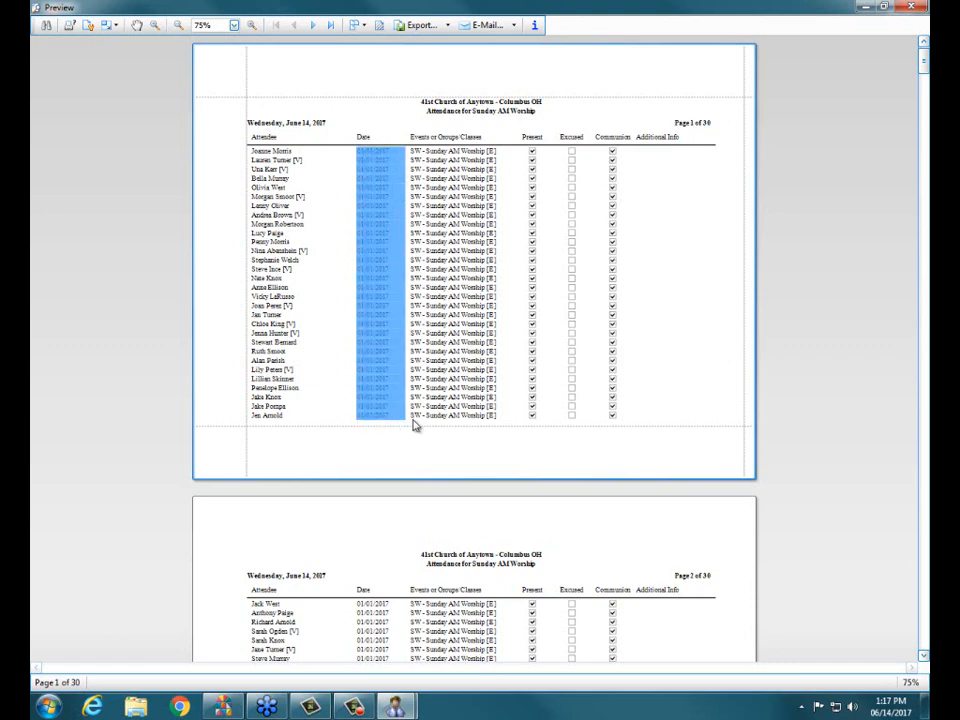
# Close the report preview, restore the attendance grid's default layout, and leave the attendance screen
pyautogui.click(910, 8)
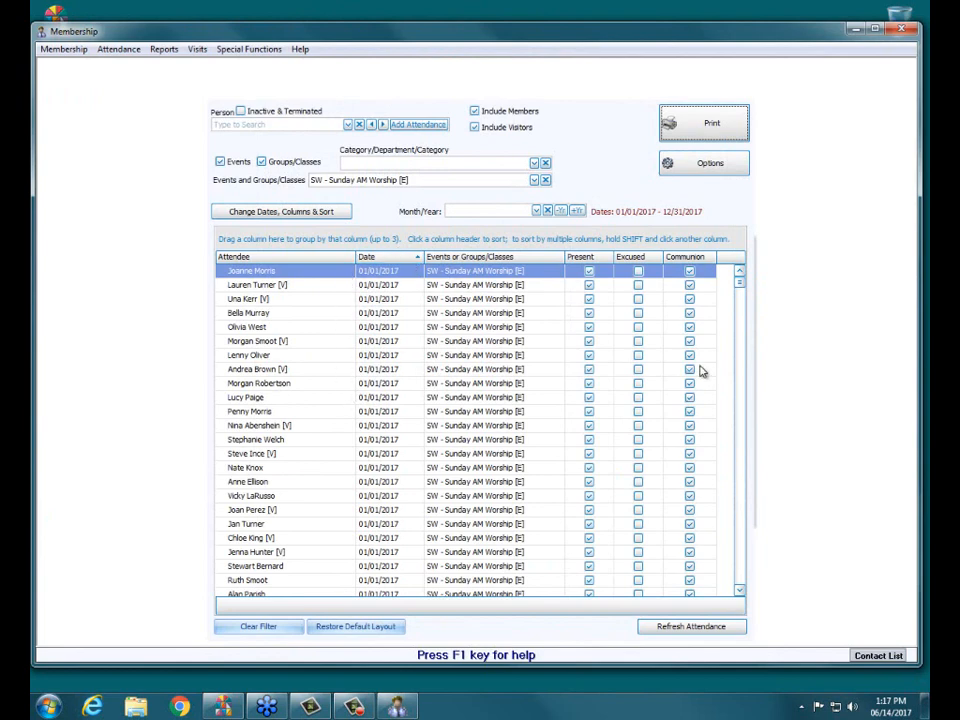
pyautogui.click(384, 630)
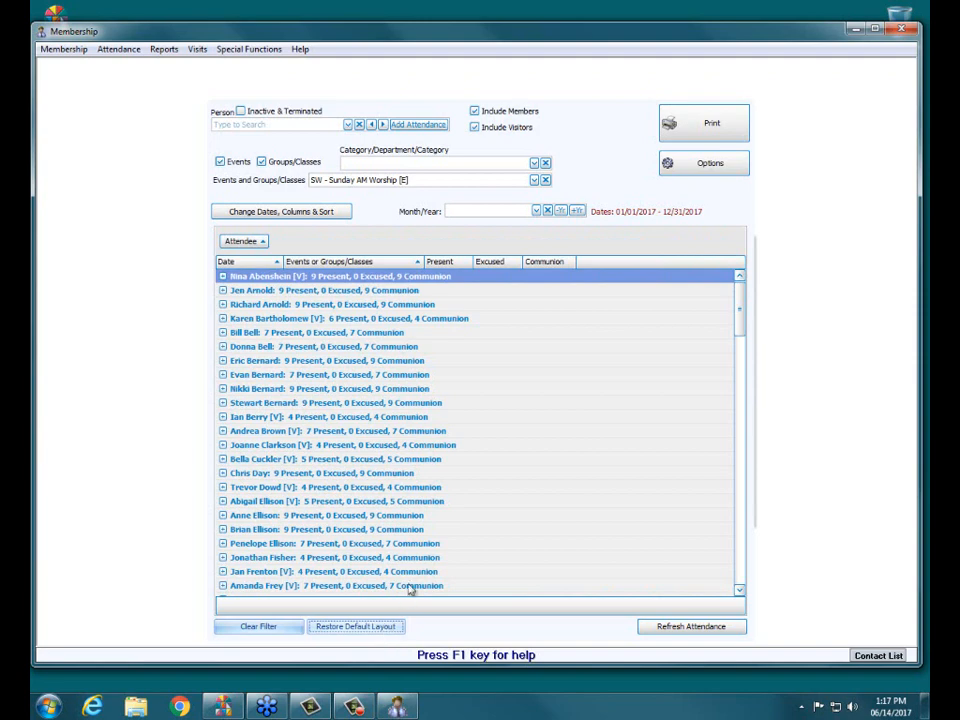
pyautogui.click(744, 92)
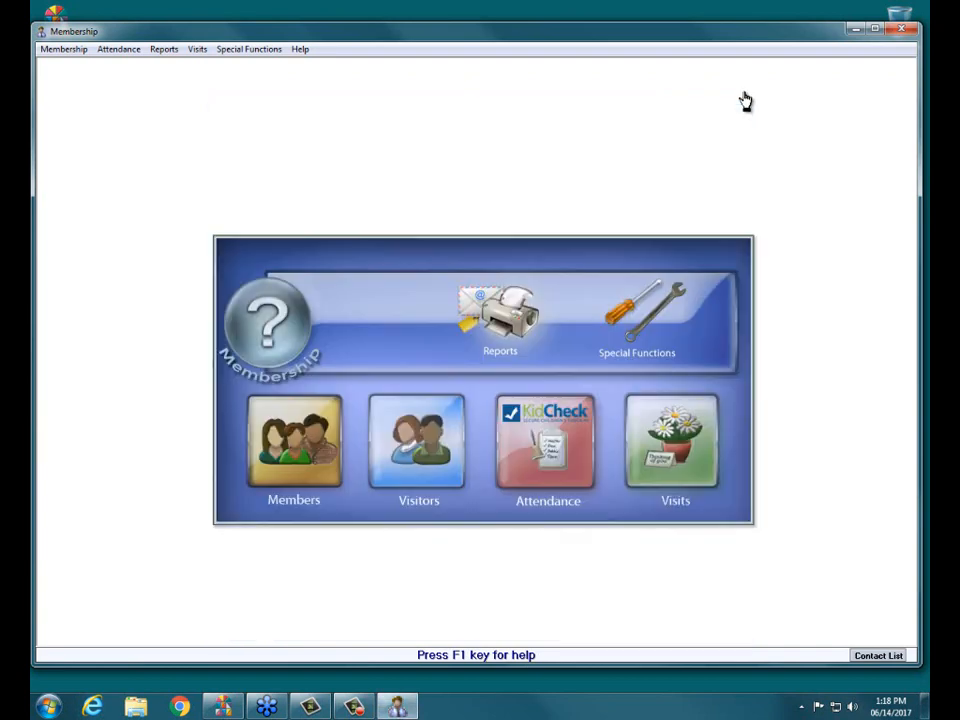
# Open the Attendance Worksheet report, include the 1-2 1st & 2nd Grades SS class, and generate its print preview
pyautogui.click(501, 333)
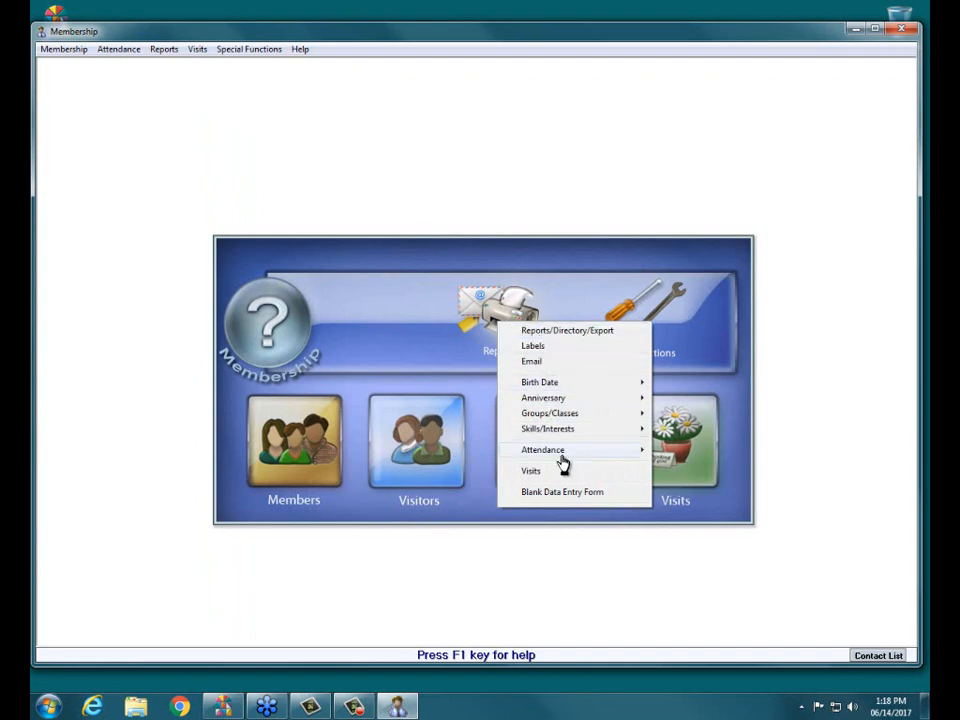
pyautogui.moveTo(563, 456)
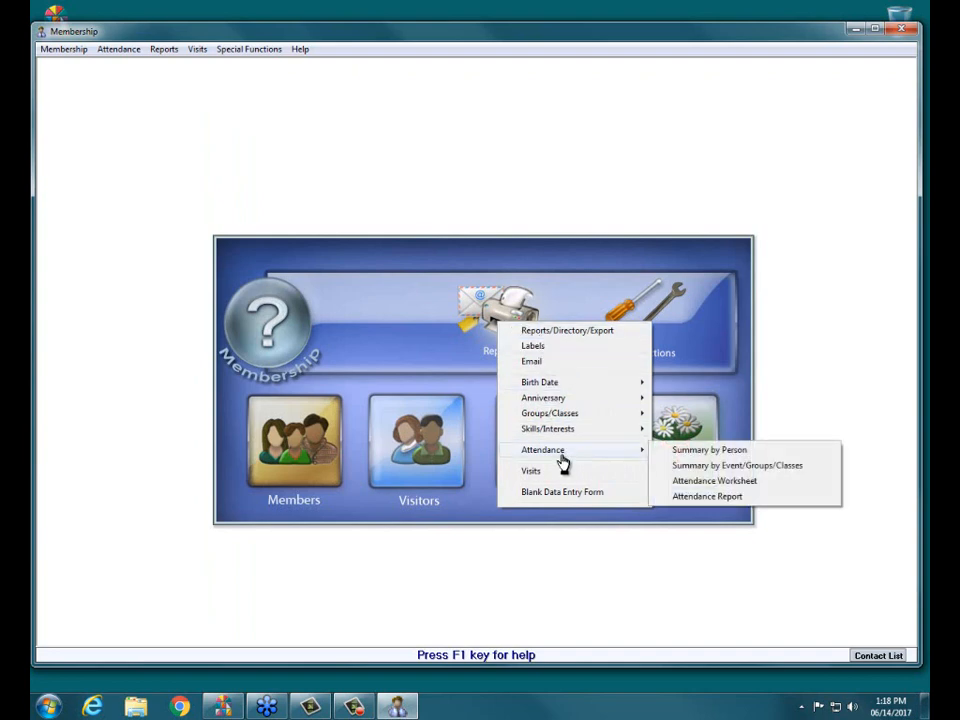
pyautogui.click(724, 484)
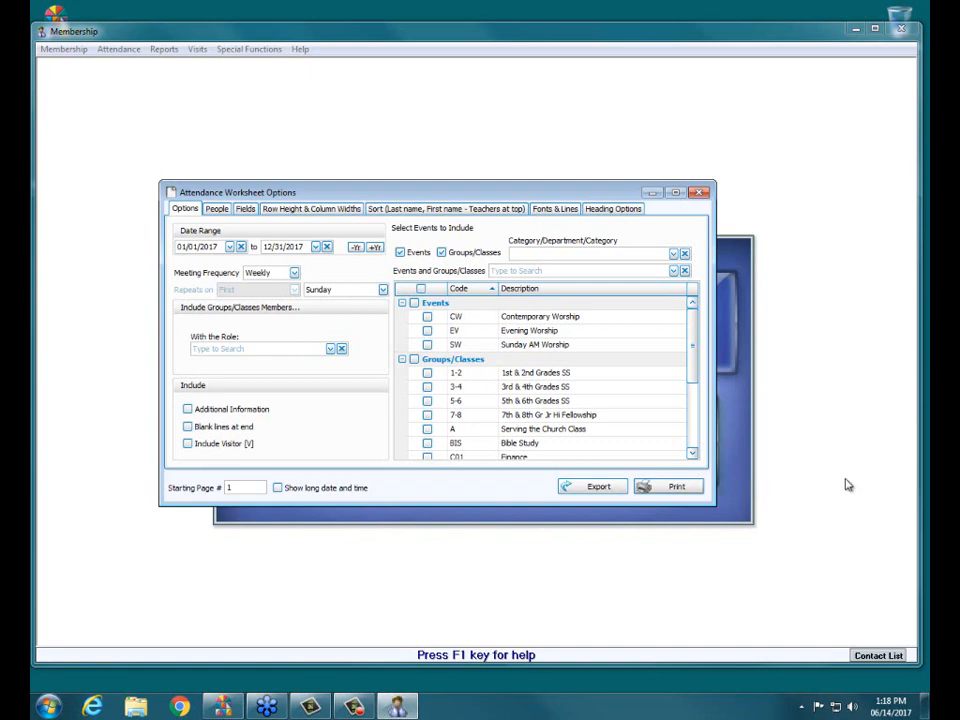
pyautogui.click(427, 373)
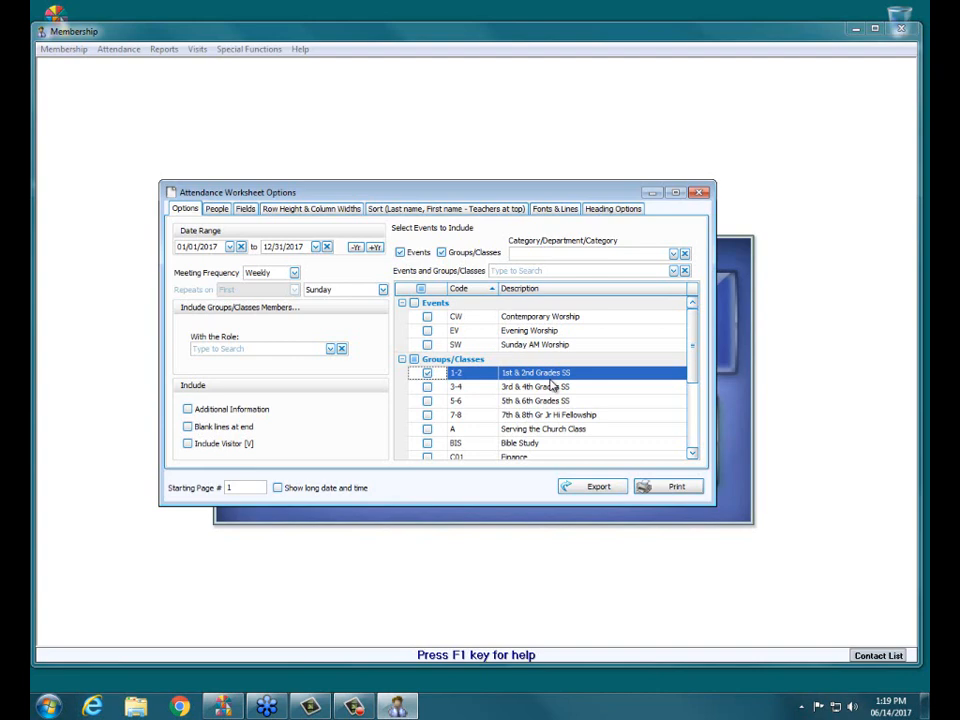
pyautogui.click(670, 490)
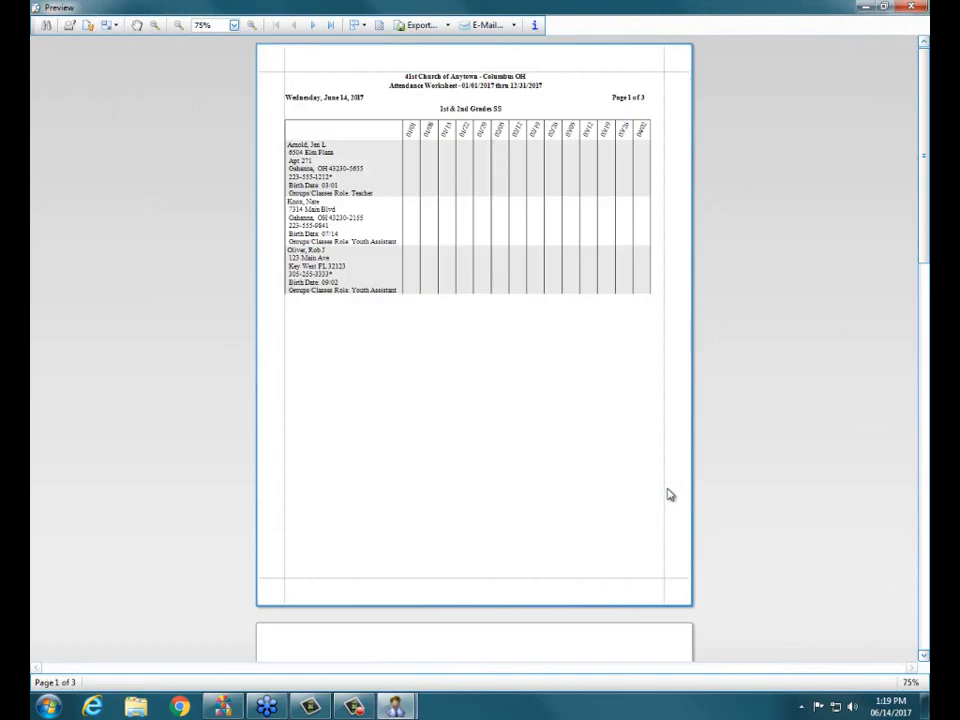
# Examine the attendees' personal information on the weekly worksheet at 120% zoom, and close the preview
pyautogui.click(251, 25)
pyautogui.click(251, 25)
pyautogui.scroll(2, 260, 80)
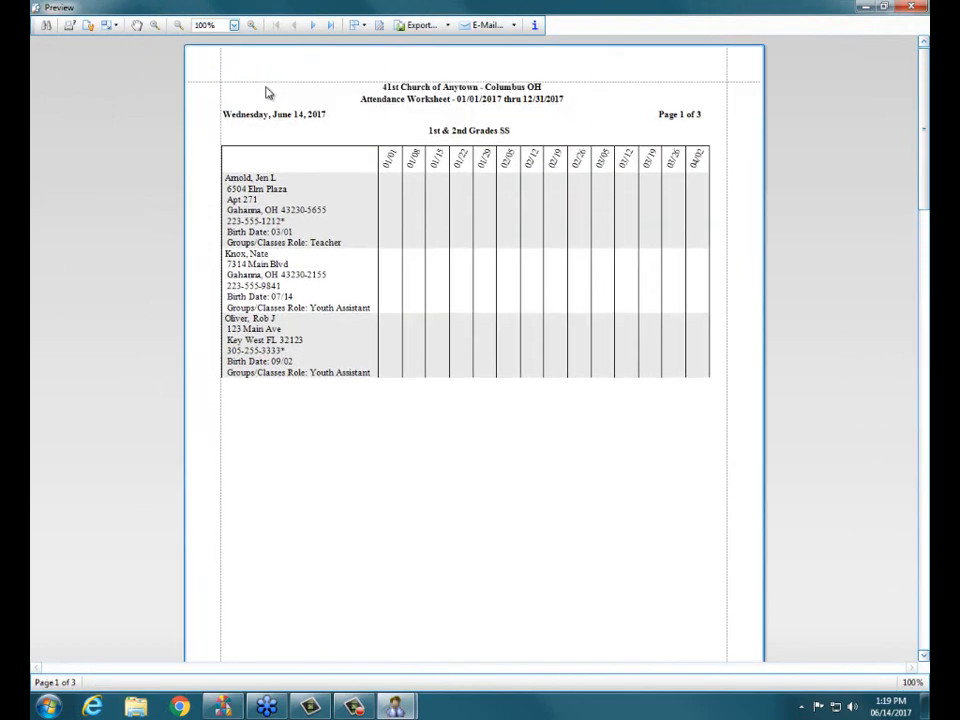
pyautogui.click(253, 26)
pyautogui.click(253, 26)
pyautogui.scroll(2, 218, 245)
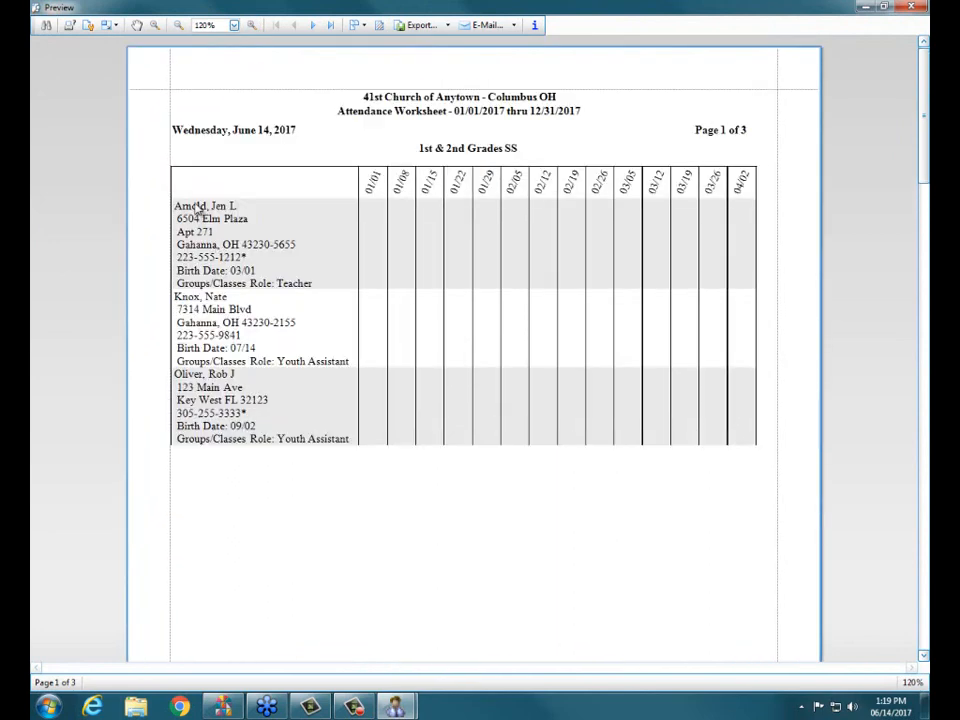
pyautogui.click(200, 212)
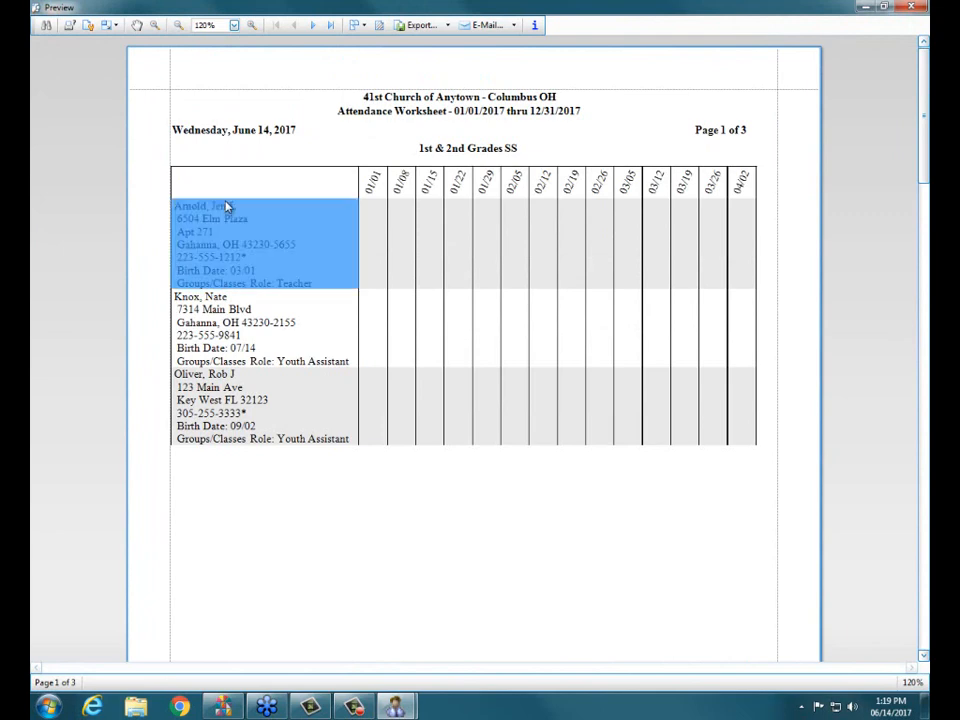
pyautogui.click(228, 299)
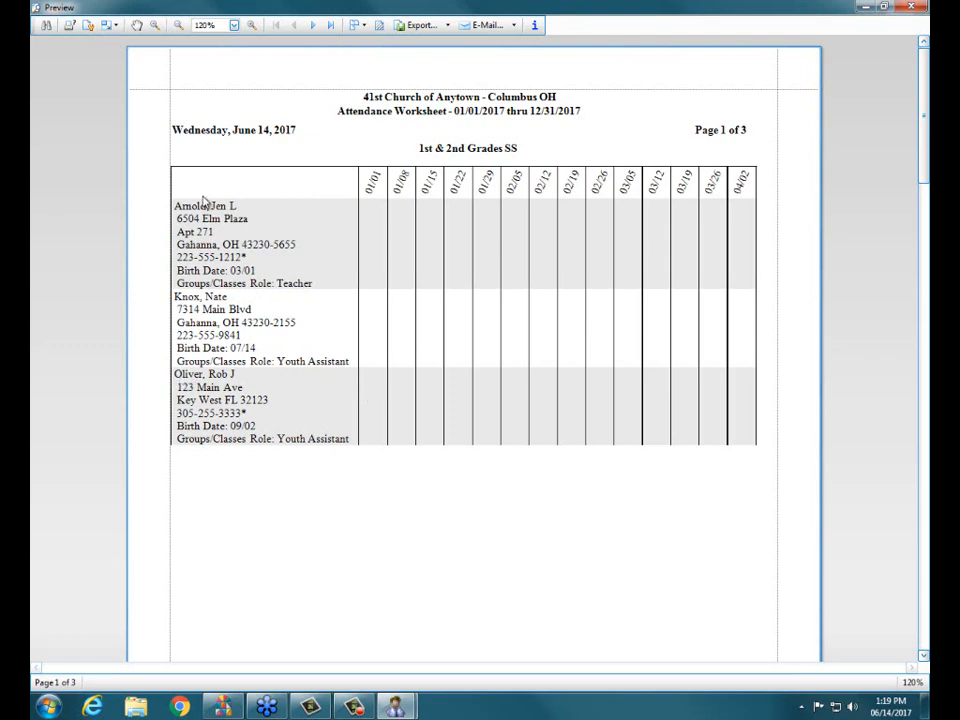
pyautogui.click(187, 235)
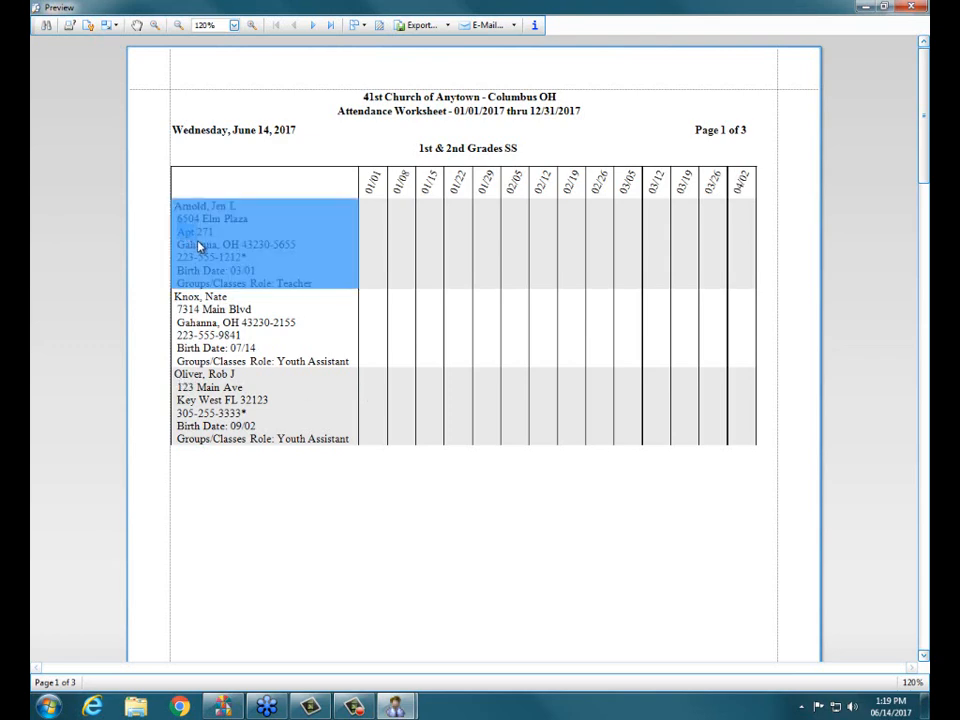
pyautogui.click(198, 242)
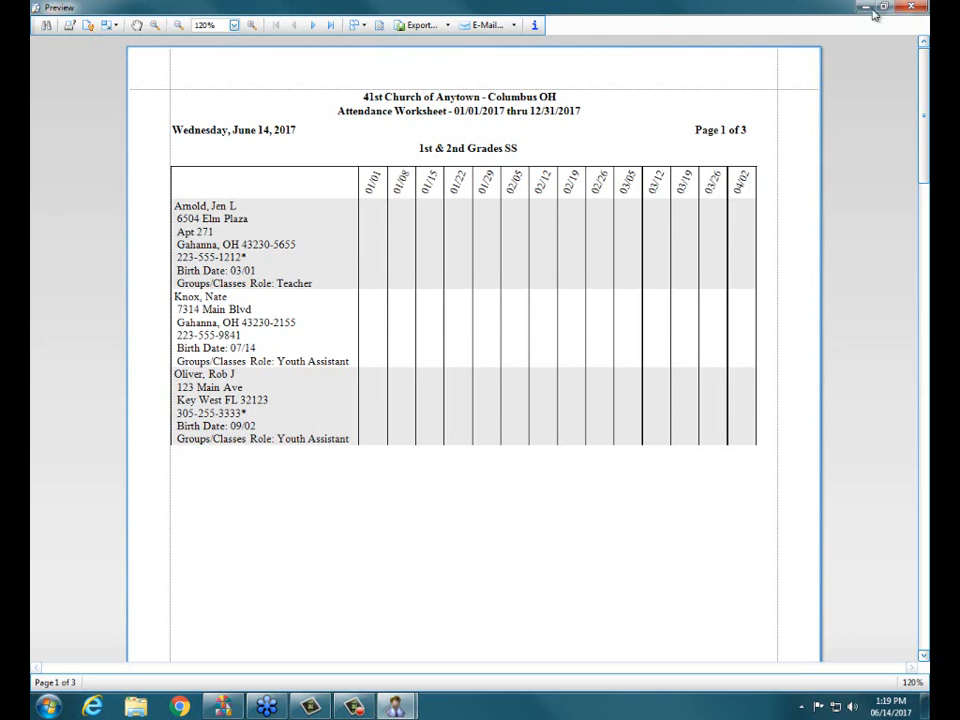
pyautogui.click(908, 8)
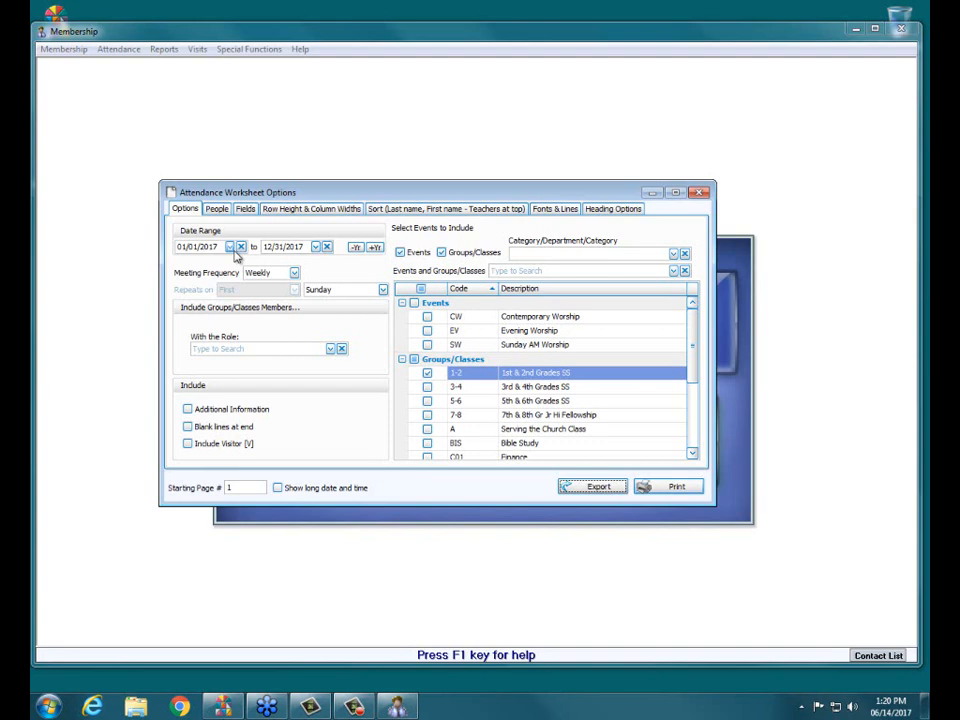
# Set the worksheet's meeting frequency to Monthly, repeating on the Second Monday
pyautogui.click(295, 273)
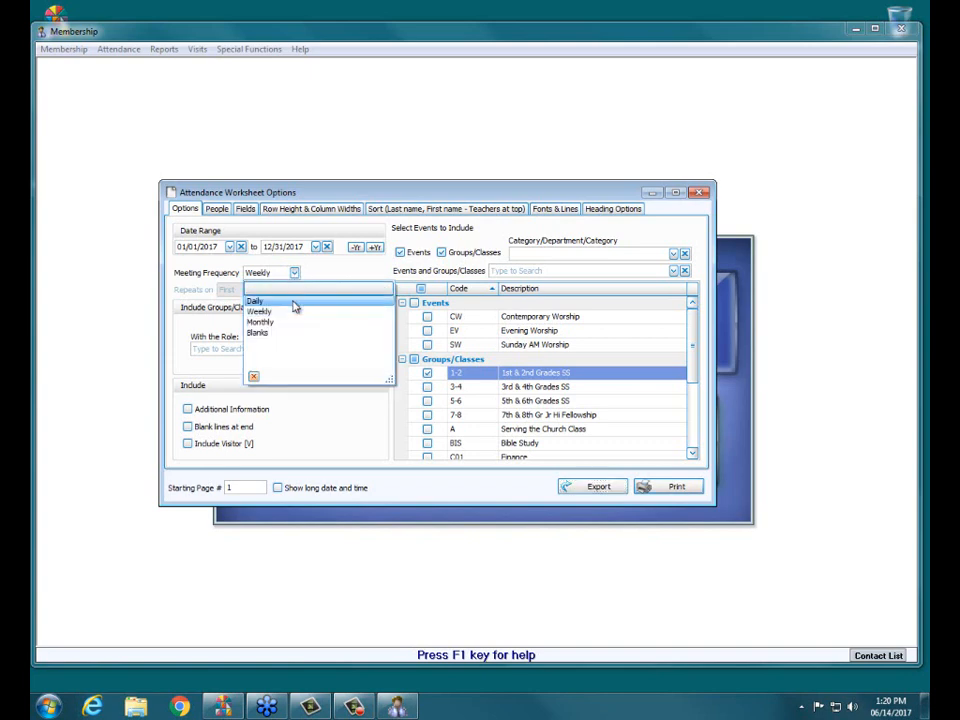
pyautogui.click(265, 322)
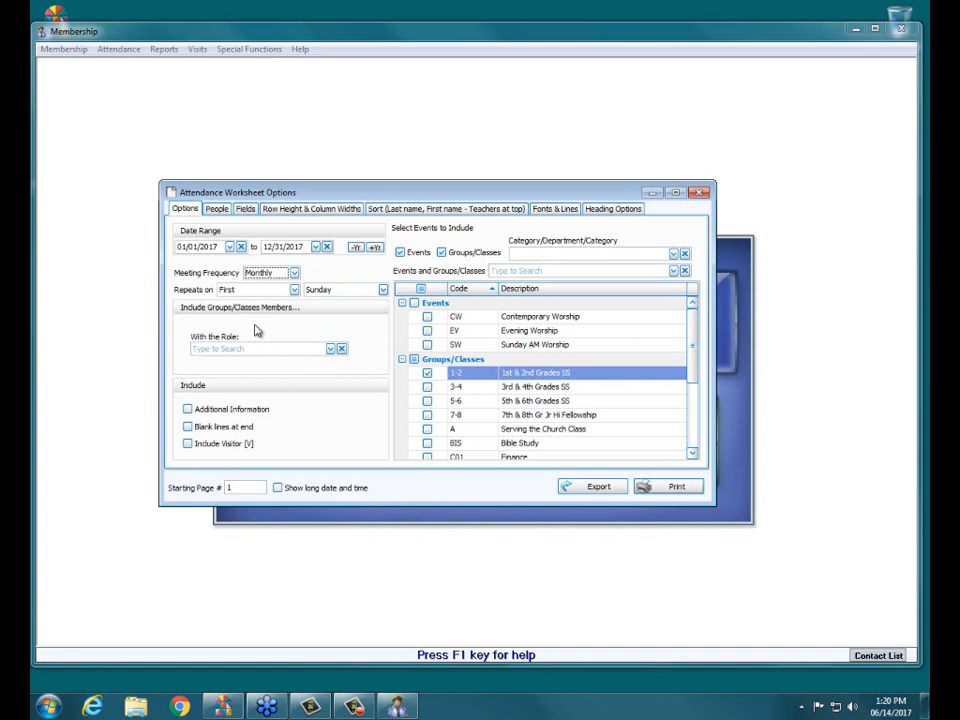
pyautogui.click(295, 289)
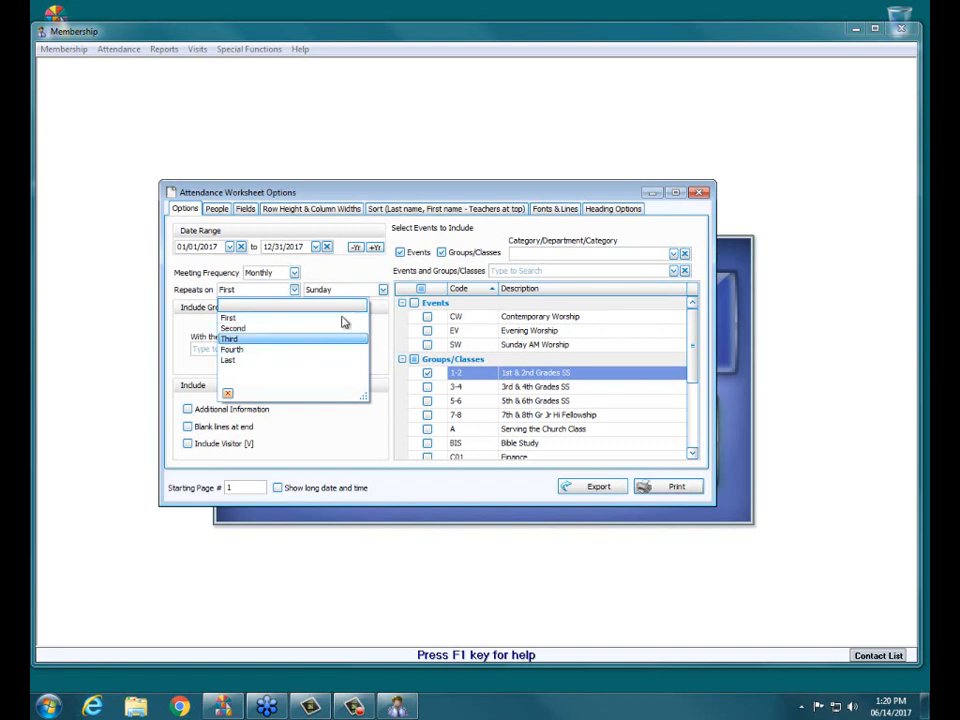
pyautogui.click(383, 289)
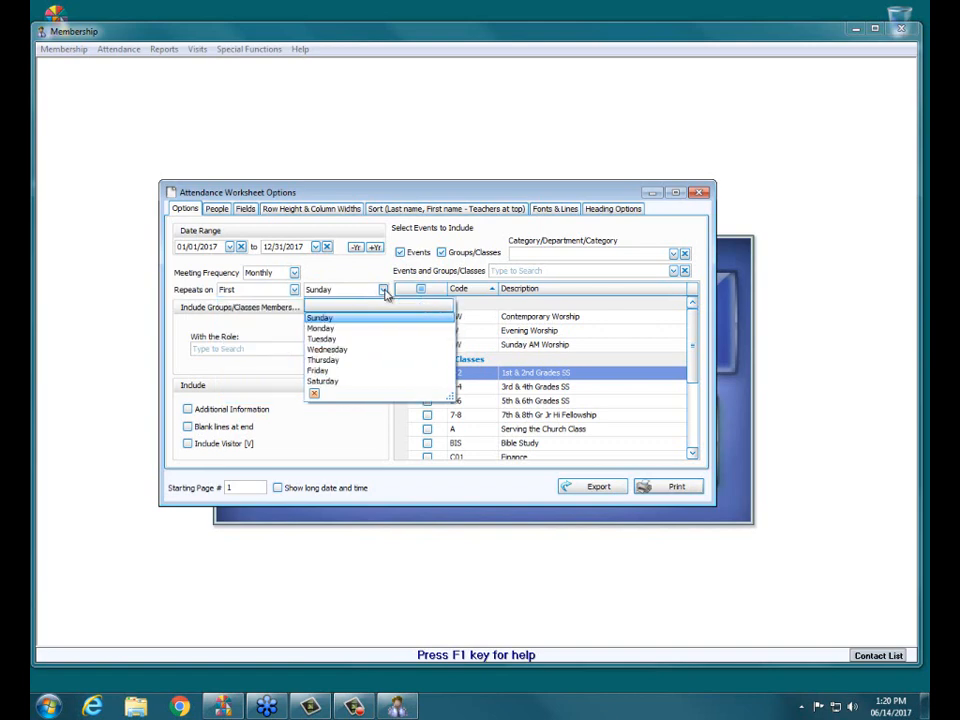
pyautogui.click(295, 290)
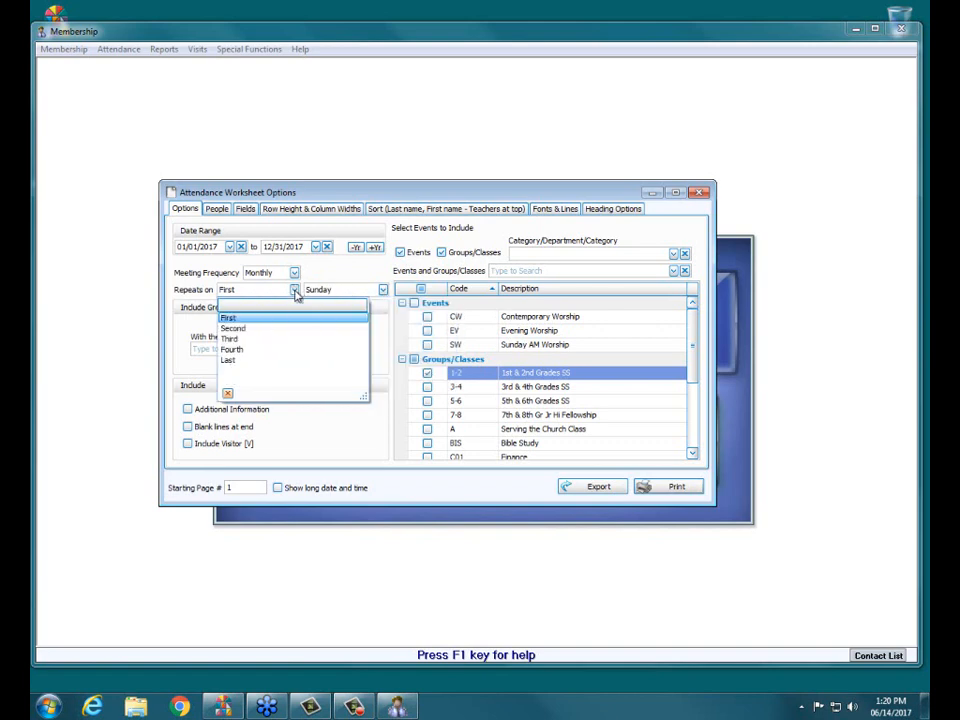
pyautogui.click(236, 328)
pyautogui.click(383, 290)
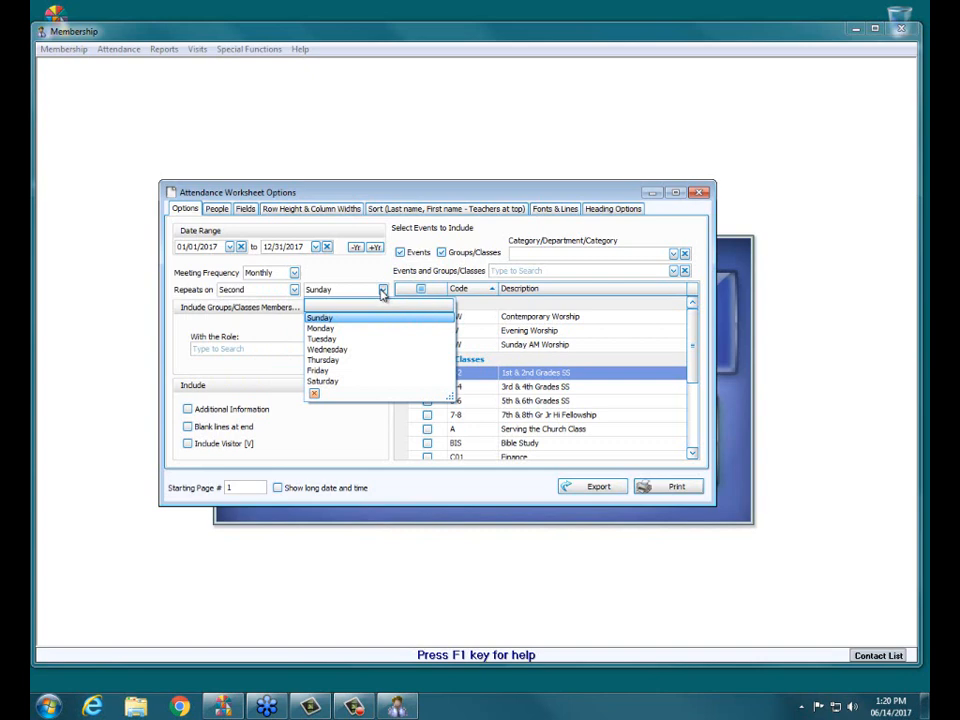
pyautogui.click(331, 329)
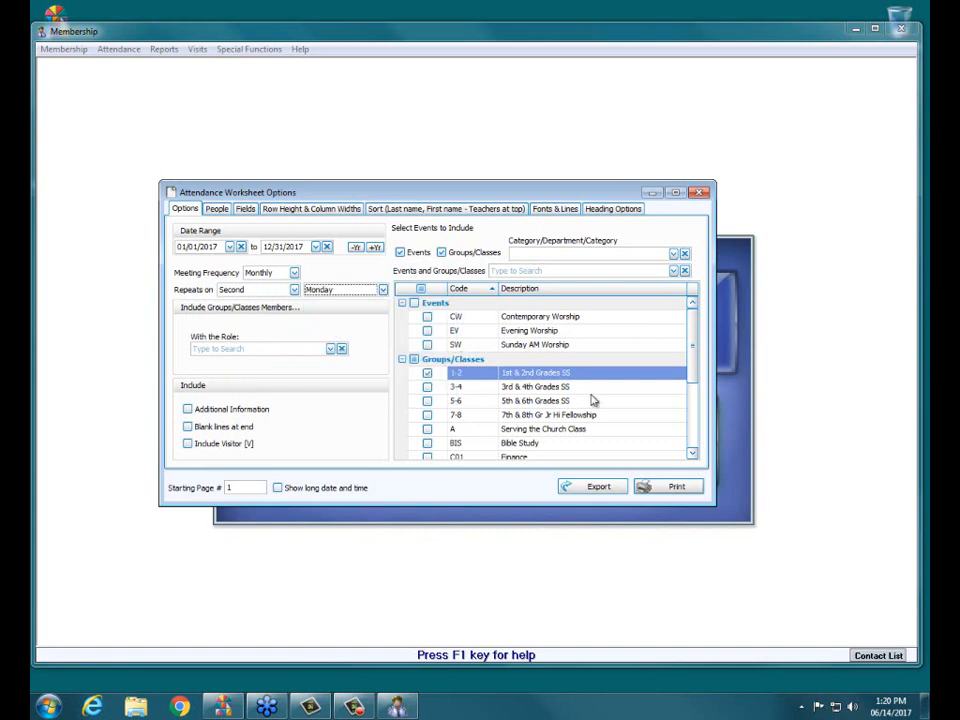
# Preview the monthly worksheet, check its date column headings, and close the preview
pyautogui.click(661, 489)
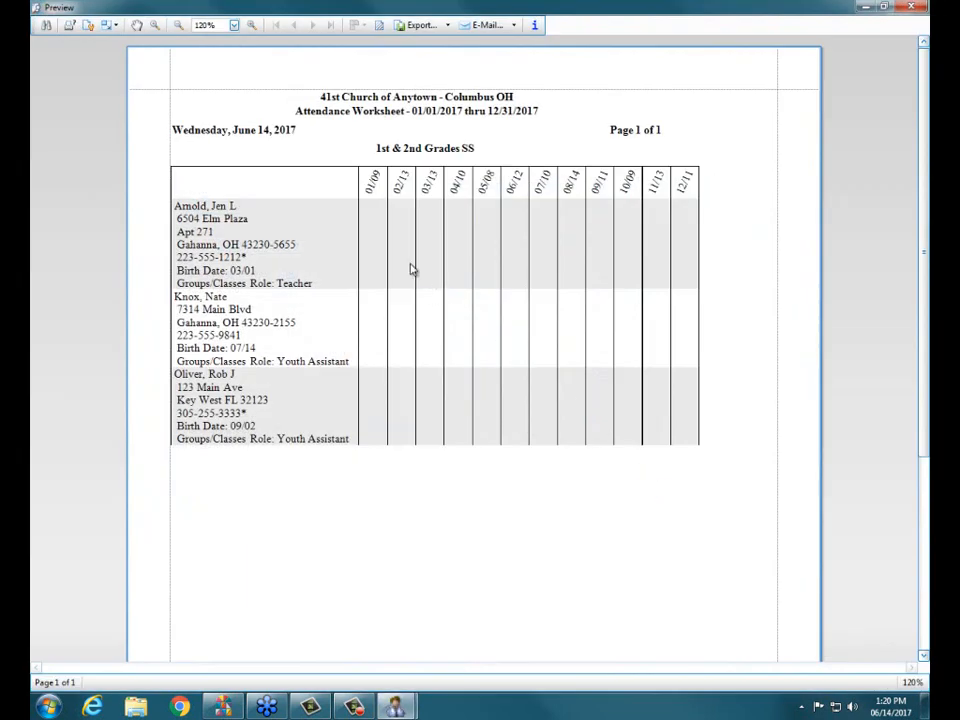
pyautogui.moveTo(377, 184); pyautogui.dragTo(692, 198)
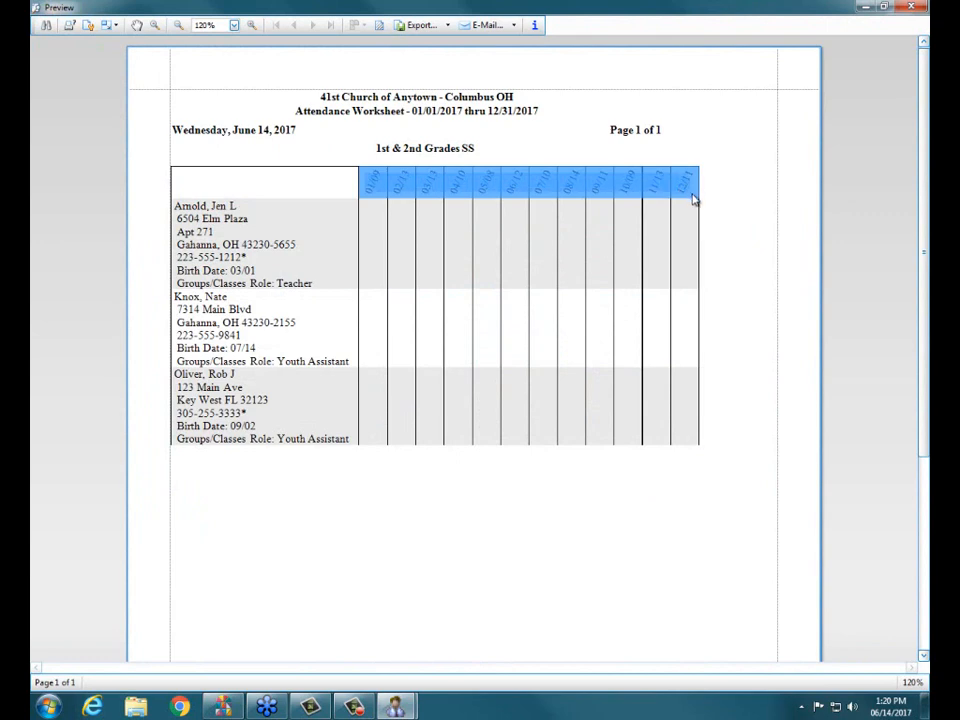
pyautogui.click(692, 195)
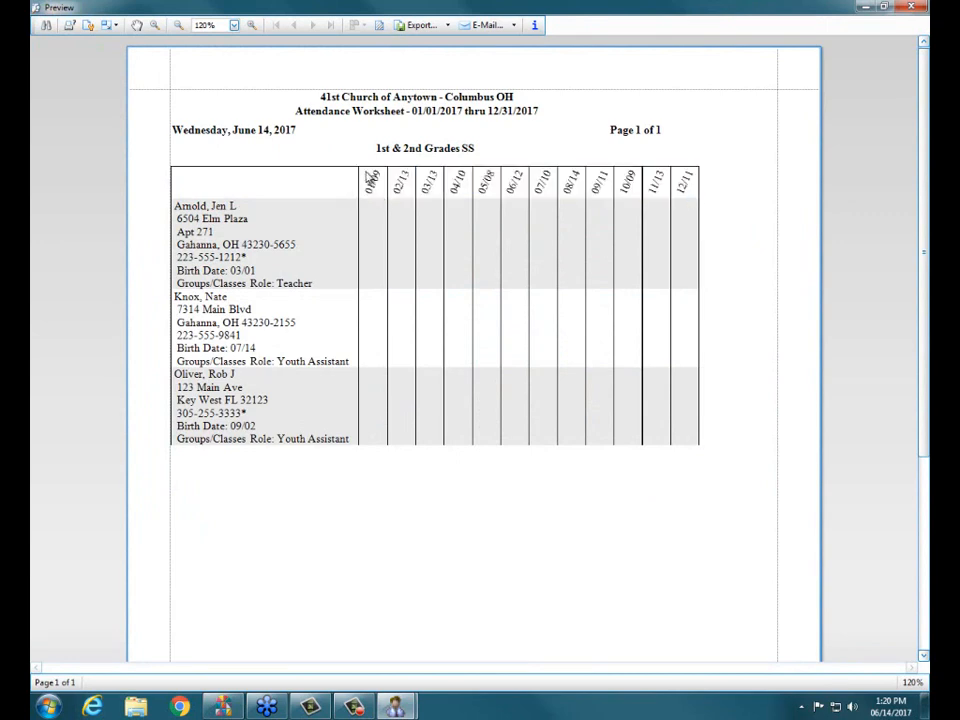
pyautogui.moveTo(369, 182); pyautogui.dragTo(686, 193)
pyautogui.click(912, 8)
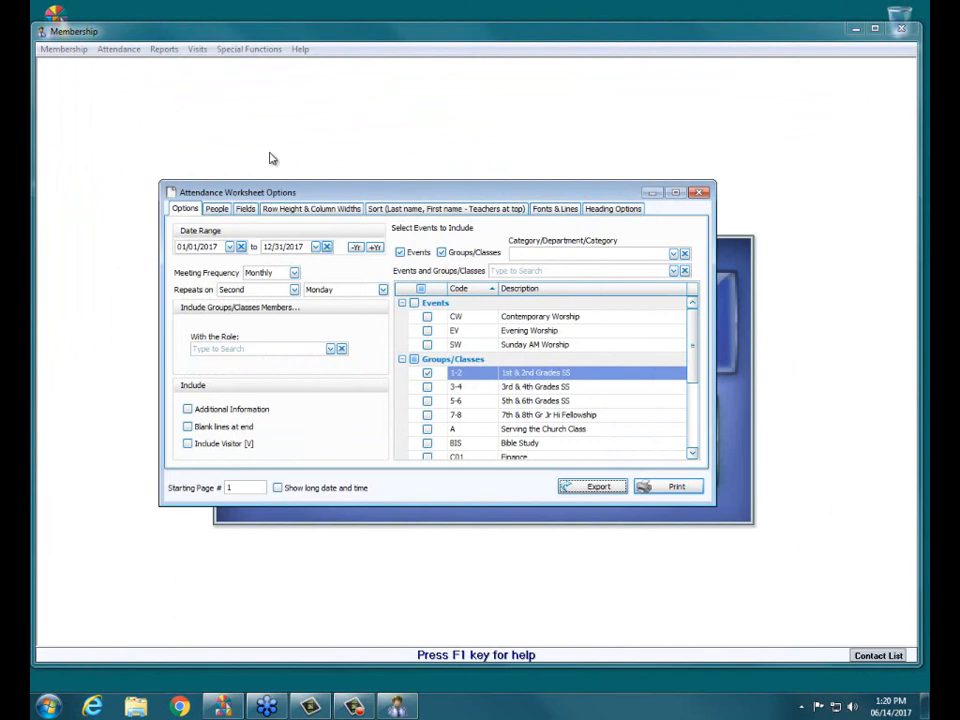
# Review the worksheet's visible fields and remove Address Block, Home Phone and Birth Date from them
pyautogui.click(245, 209)
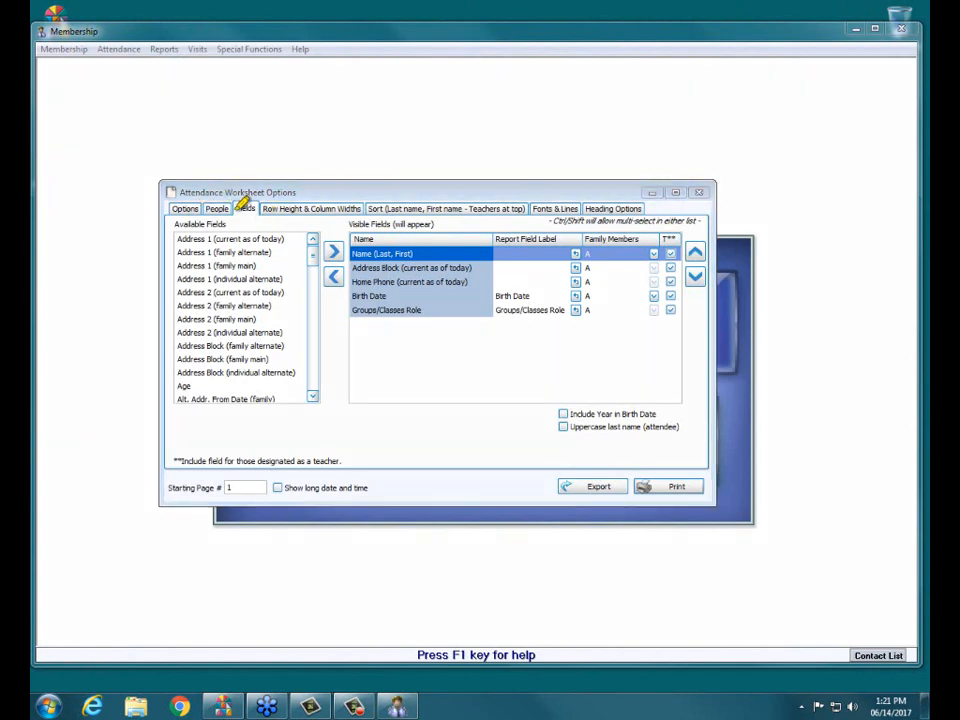
pyautogui.moveTo(238, 208); pyautogui.dragTo(297, 208)
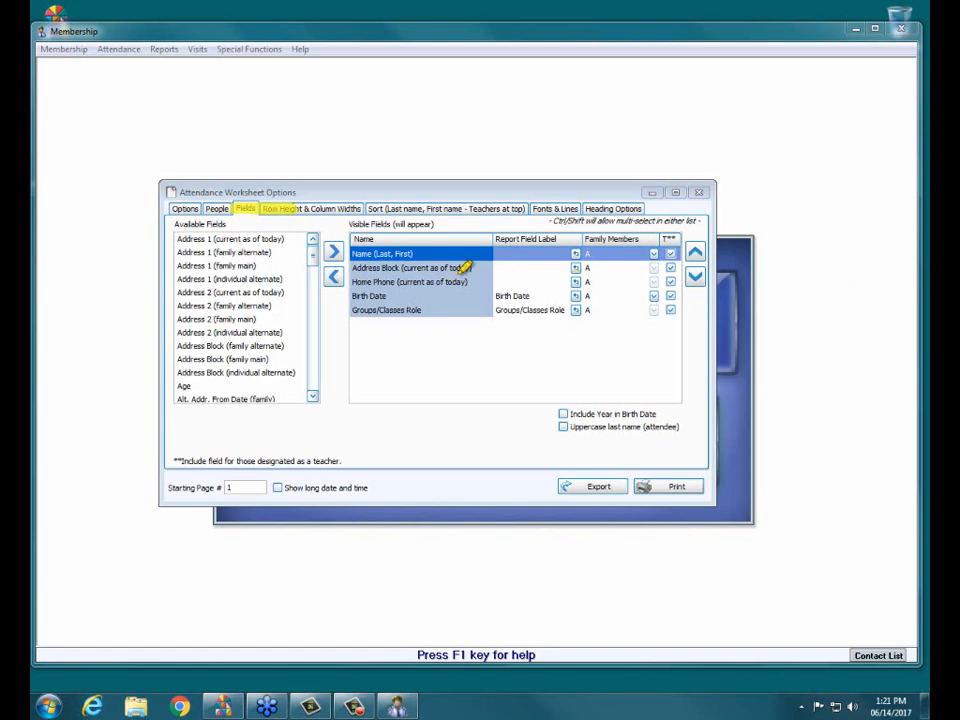
pyautogui.moveTo(336, 244)
pyautogui.mouseDown()
pyautogui.moveTo(364, 311)
pyautogui.moveTo(454, 309)
pyautogui.moveTo(510, 279)
pyautogui.moveTo(461, 238)
pyautogui.moveTo(345, 240)
pyautogui.mouseUp()
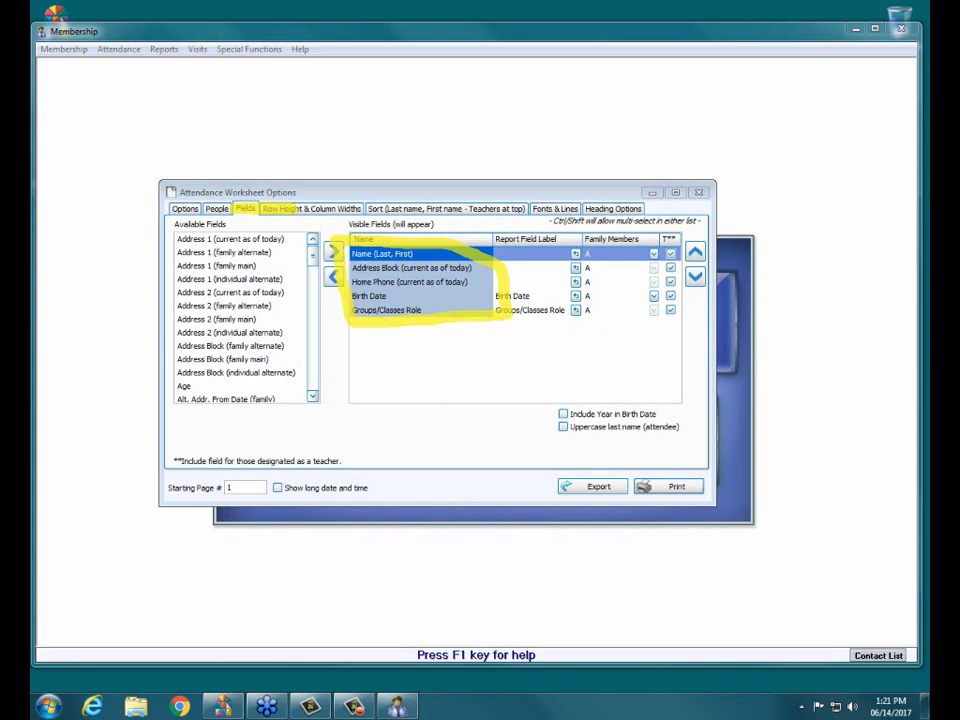
pyautogui.click(421, 268)
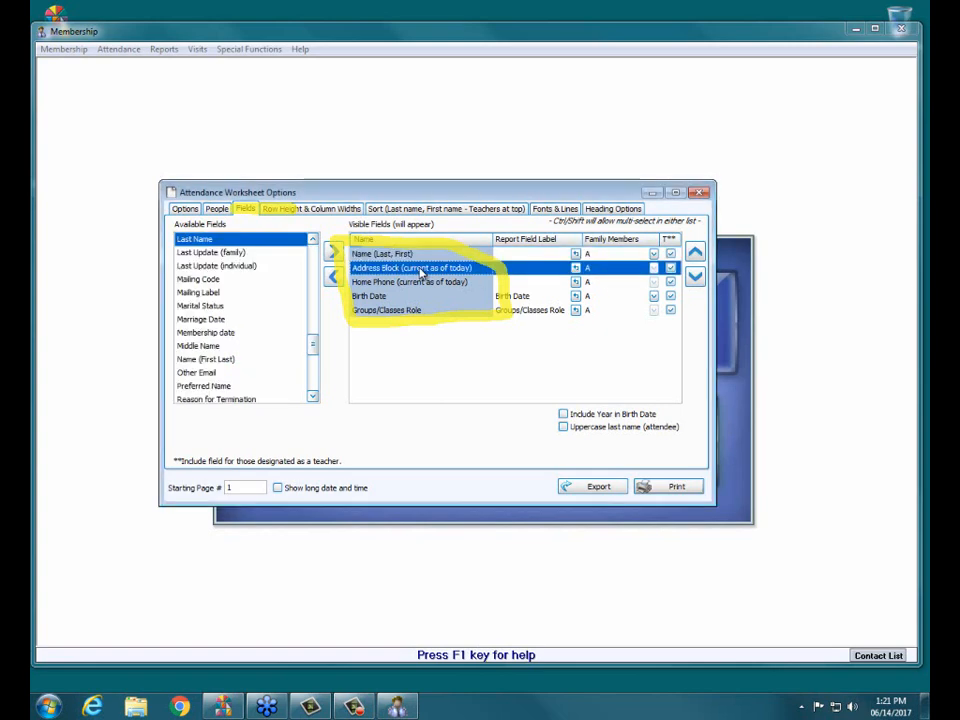
pyautogui.doubleClick(421, 269)
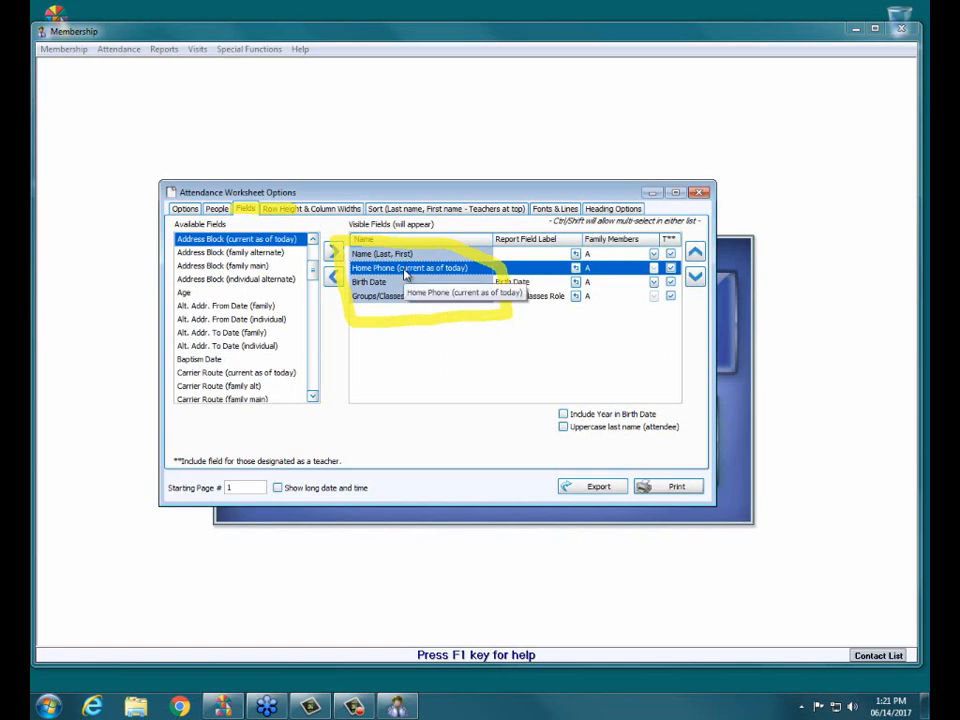
pyautogui.doubleClick(386, 269)
pyautogui.doubleClick(386, 270)
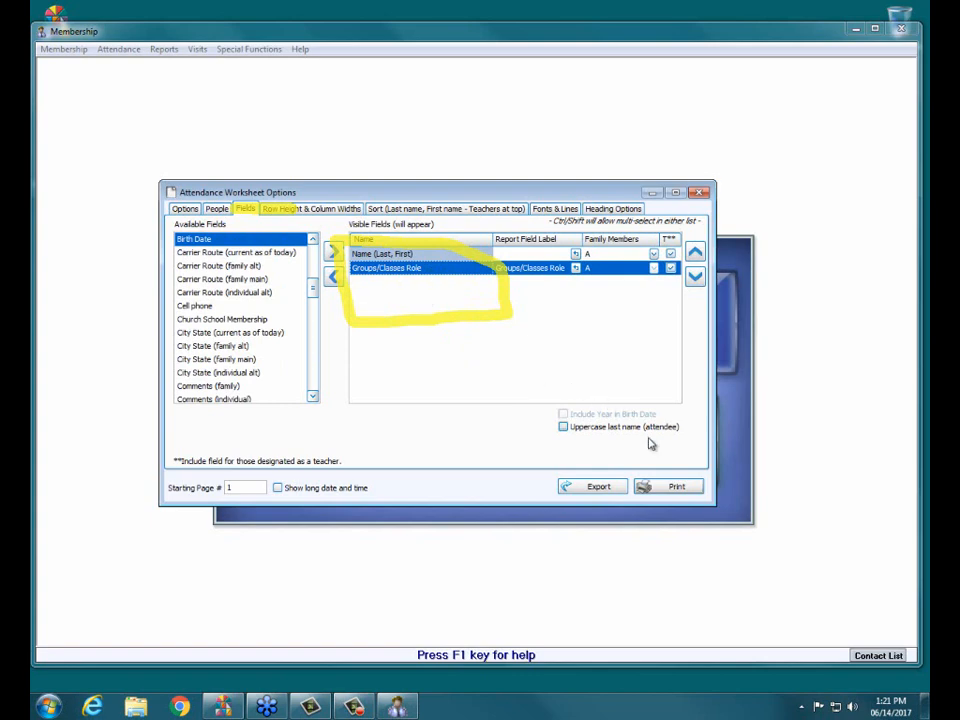
# Check the worksheet preview with the reduced personal information, and display the row height and column width settings
pyautogui.click(679, 487)
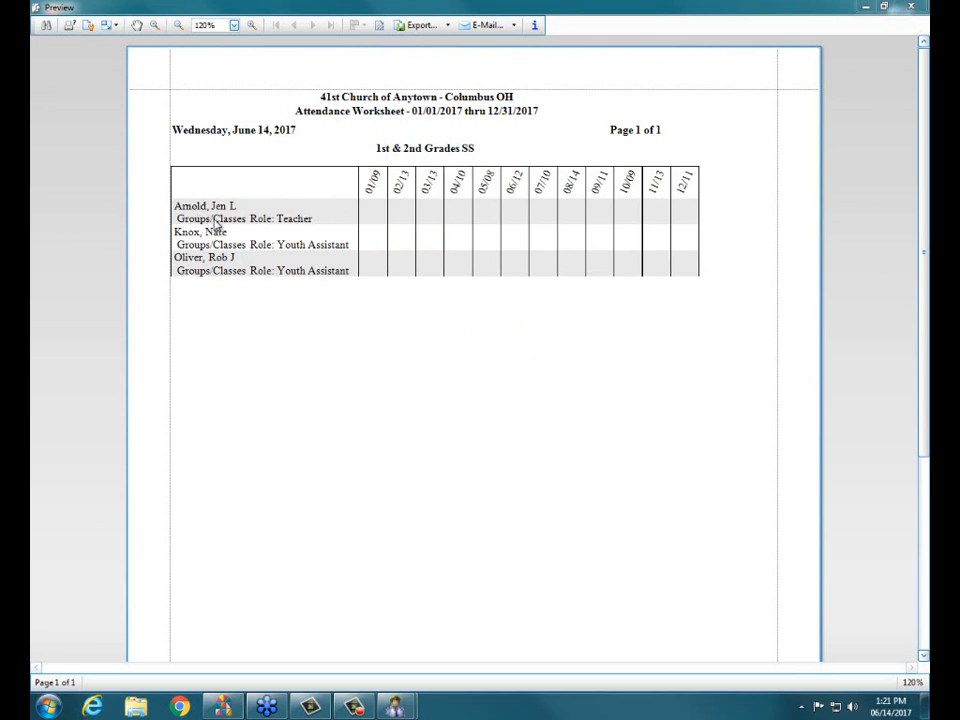
pyautogui.click(911, 8)
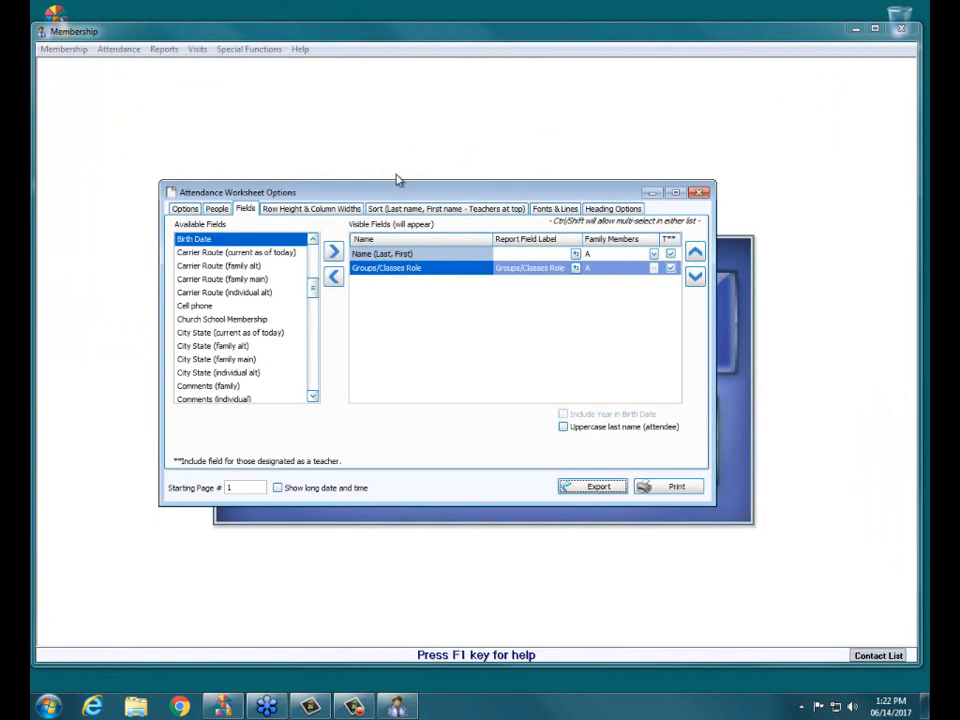
pyautogui.click(318, 208)
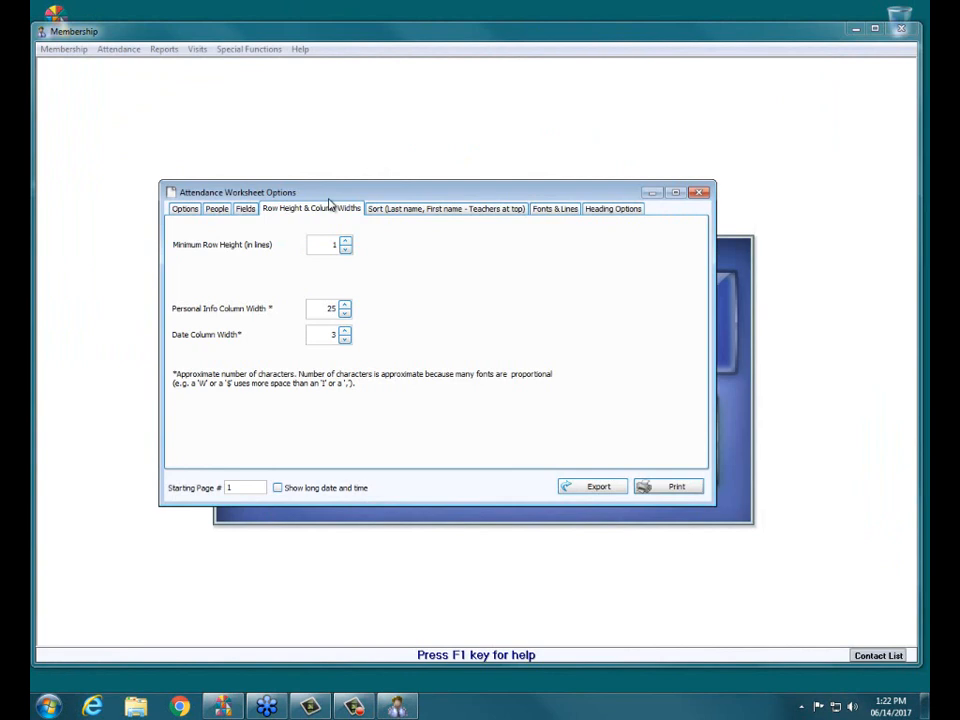
# Set the personal info column width to 40 and the date column width to 10
pyautogui.click(345, 331)
pyautogui.click(345, 331)
pyautogui.click(345, 305)
pyautogui.click(345, 305)
pyautogui.click(345, 305)
pyautogui.click(345, 305)
pyautogui.click(345, 305)
pyautogui.click(345, 305)
pyautogui.click(345, 305)
pyautogui.click(345, 305)
pyautogui.click(345, 305)
pyautogui.click(344, 330)
pyautogui.click(345, 337)
pyautogui.click(344, 332)
pyautogui.click(344, 305)
pyautogui.click(344, 305)
pyautogui.click(344, 305)
pyautogui.click(345, 306)
# Preview the widened worksheet, examine how the date columns spread across its pages, and close the preview
pyautogui.click(677, 494)
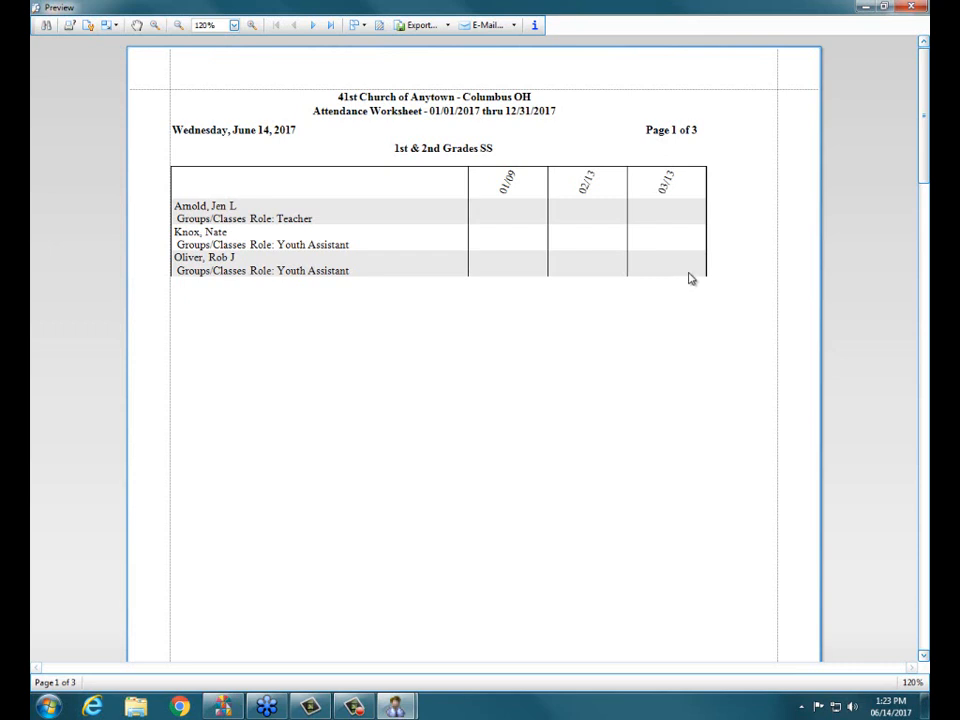
pyautogui.scroll(-3, 460, 195)
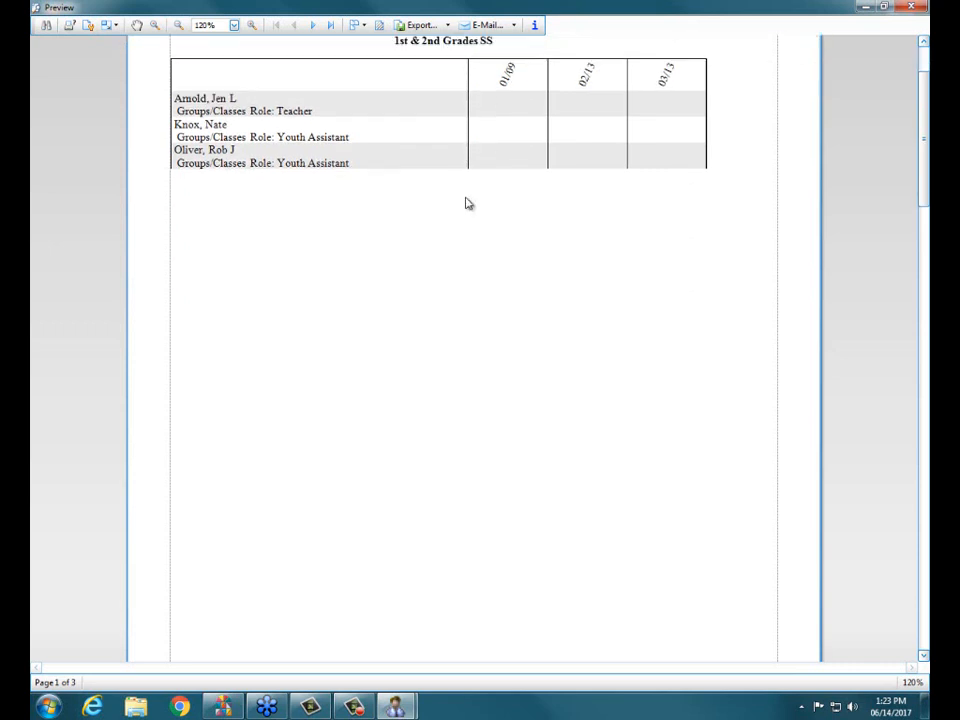
pyautogui.scroll(3, 469, 204)
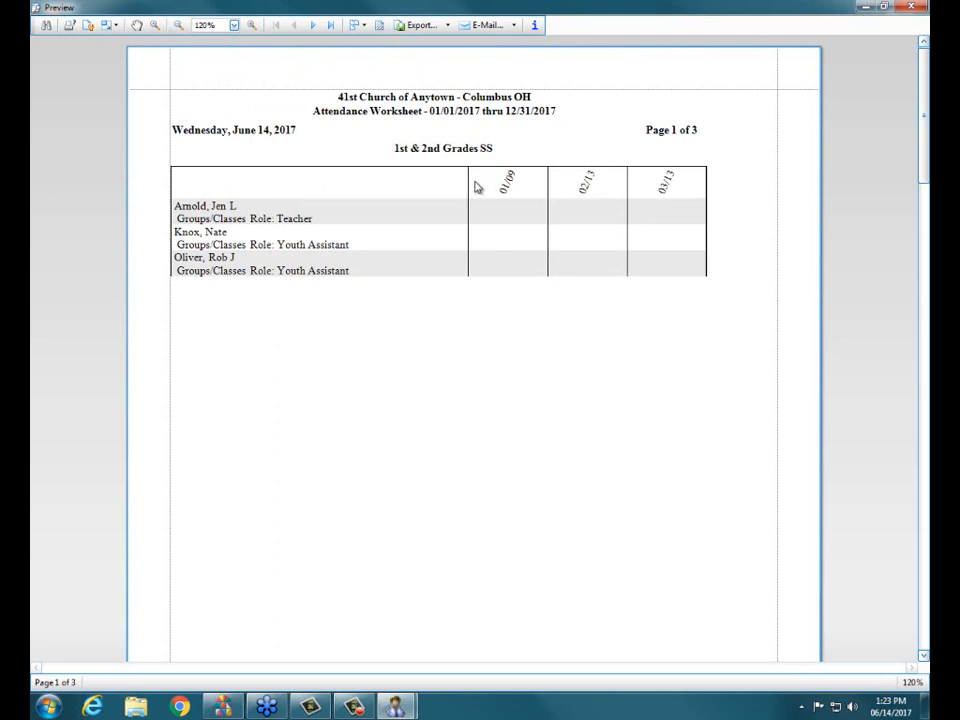
pyautogui.moveTo(476, 184); pyautogui.dragTo(696, 189)
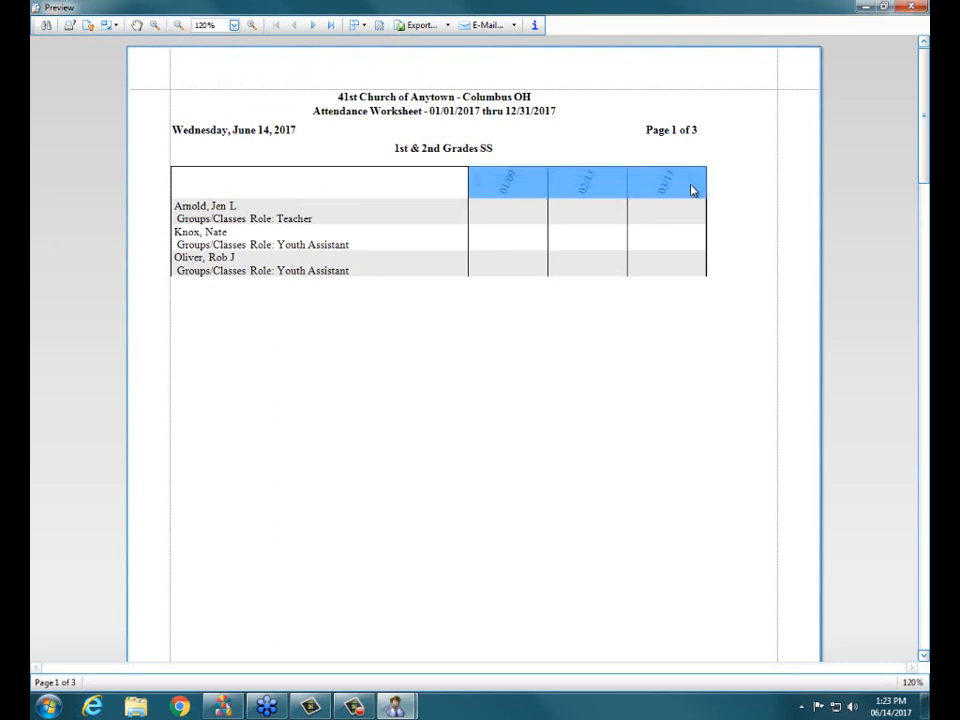
pyautogui.click(693, 190)
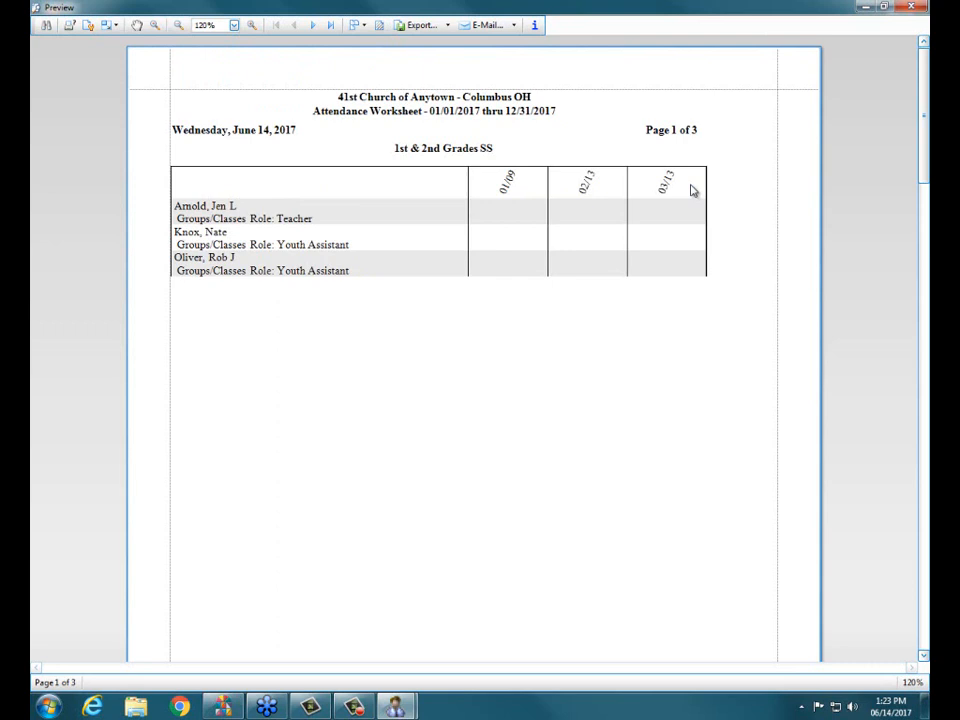
pyautogui.scroll(-10, 690, 192)
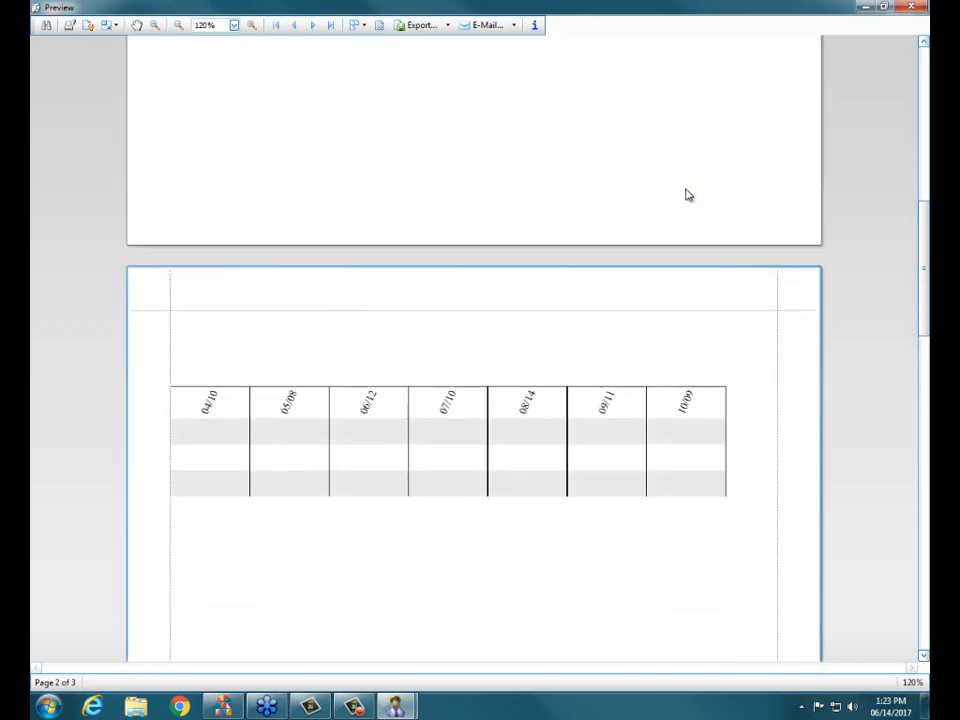
pyautogui.scroll(-1, 686, 195)
pyautogui.moveTo(196, 217); pyautogui.dragTo(738, 259)
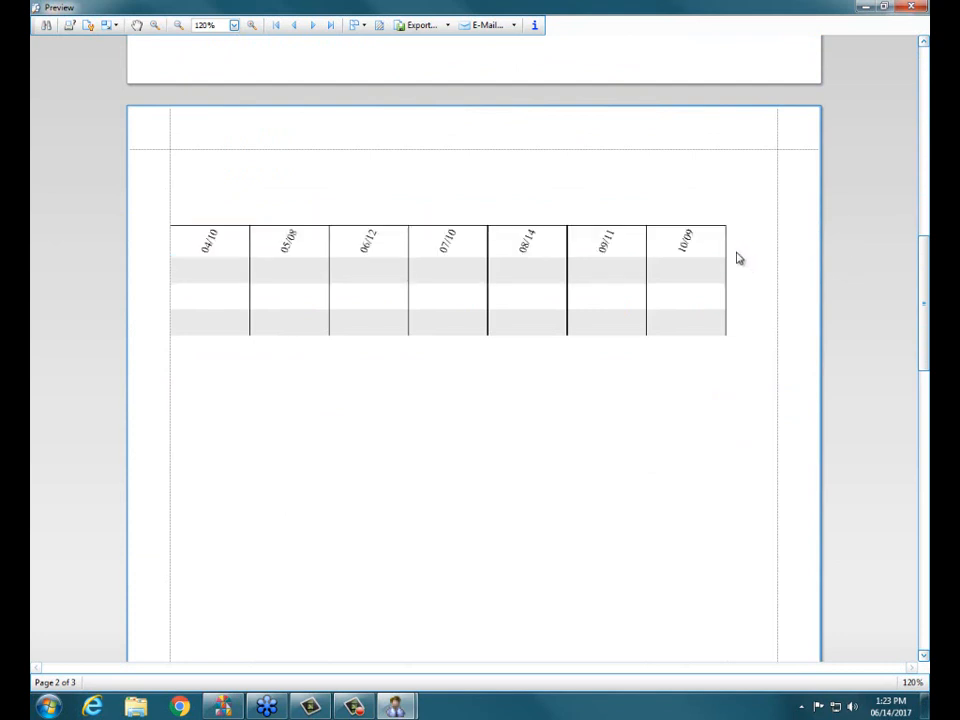
pyautogui.scroll(-6, 738, 259)
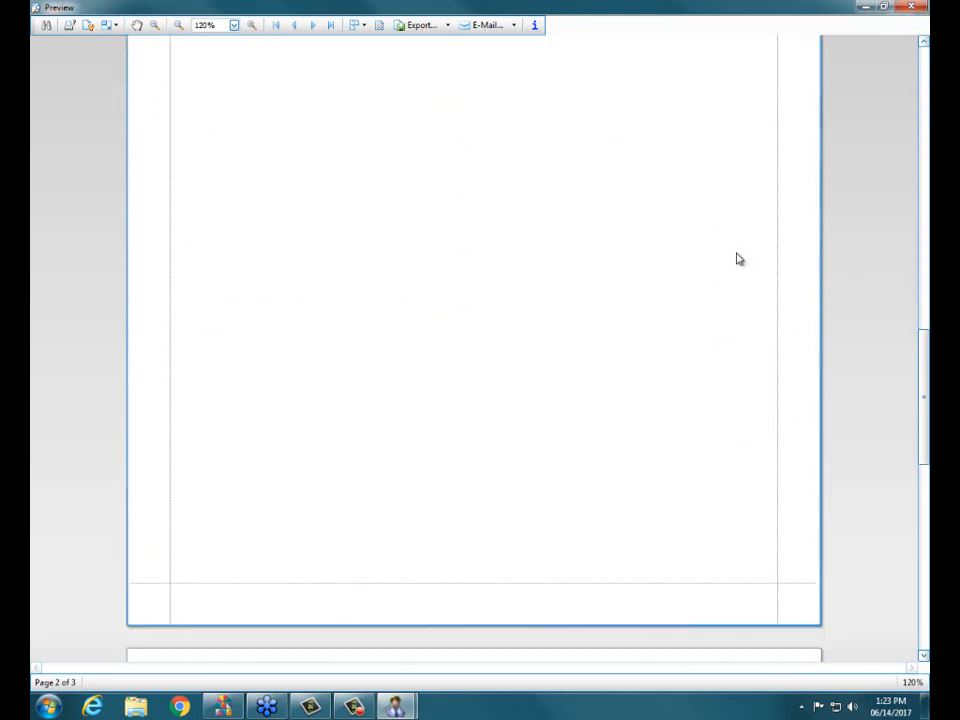
pyautogui.scroll(1, 738, 259)
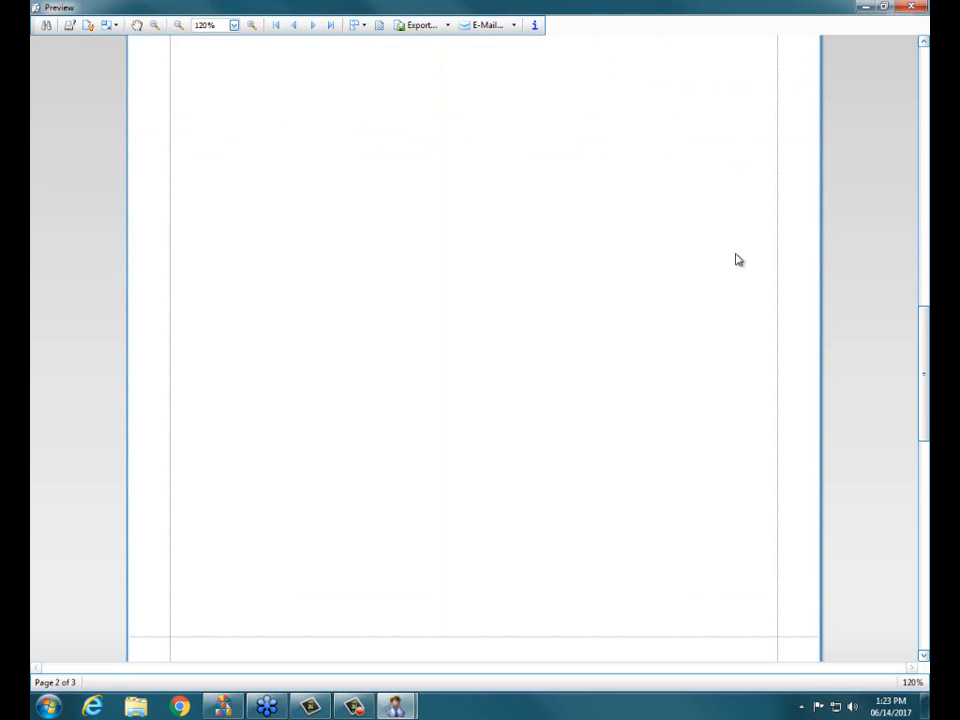
pyautogui.scroll(-8, 738, 260)
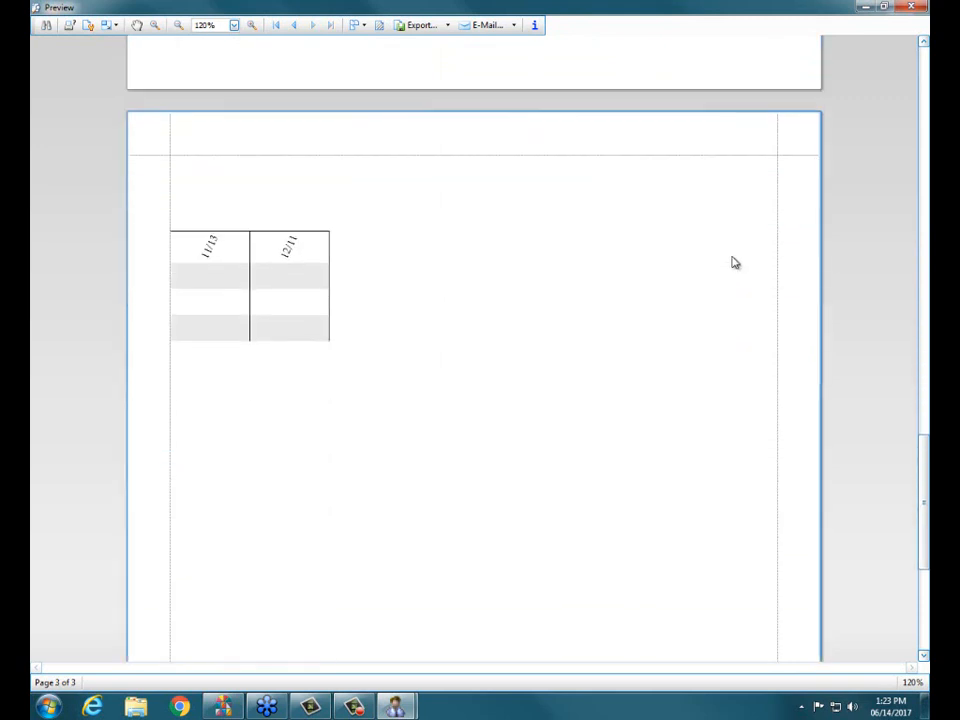
pyautogui.scroll(2, 740, 240)
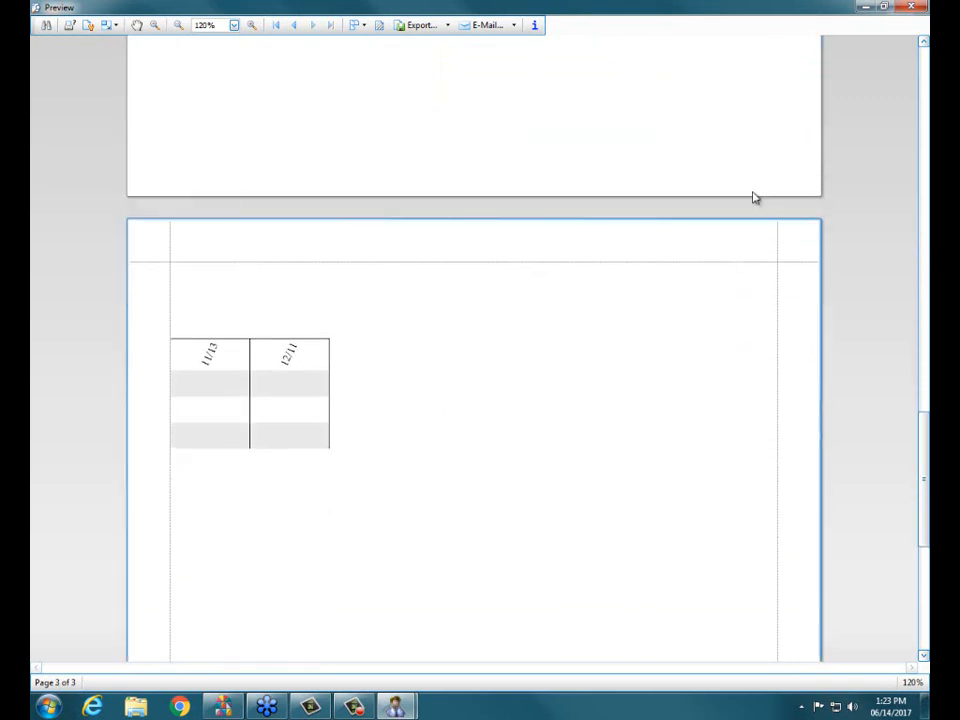
pyautogui.click(910, 9)
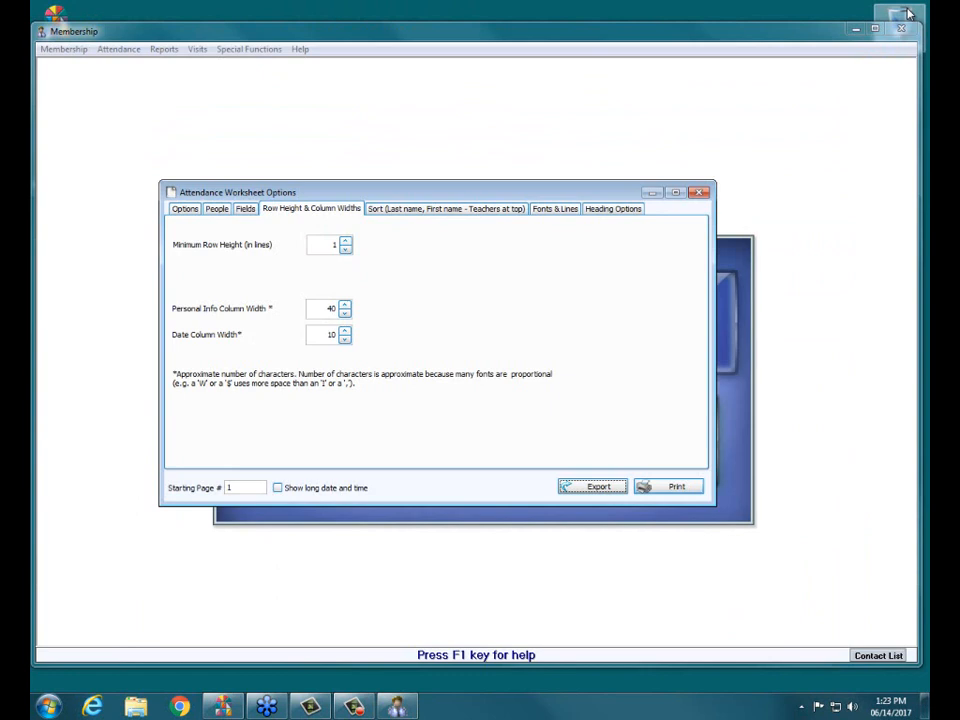
# Sort attendees by Family name, Last name, First name, and select Sunday AM Worship in place of 1st & 2nd Grades SS
pyautogui.click(452, 209)
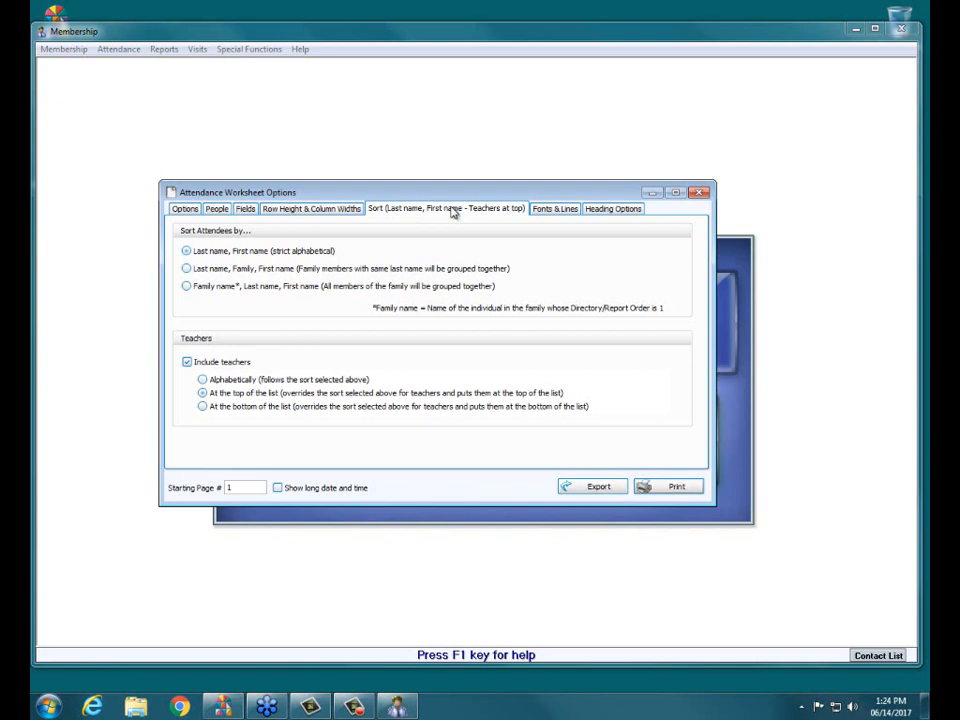
pyautogui.click(185, 288)
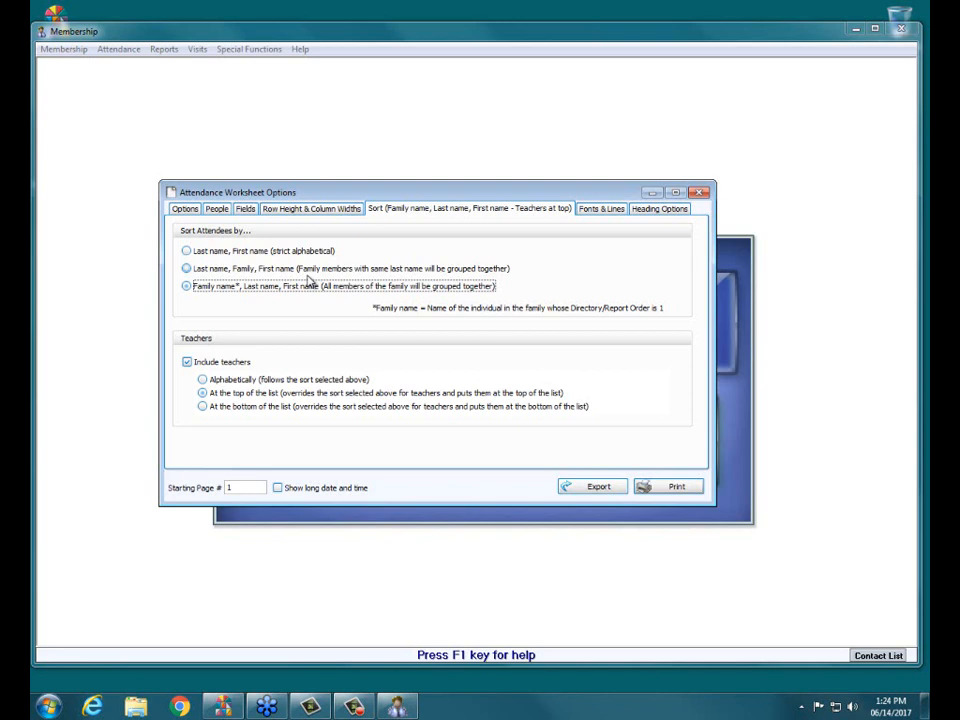
pyautogui.click(184, 209)
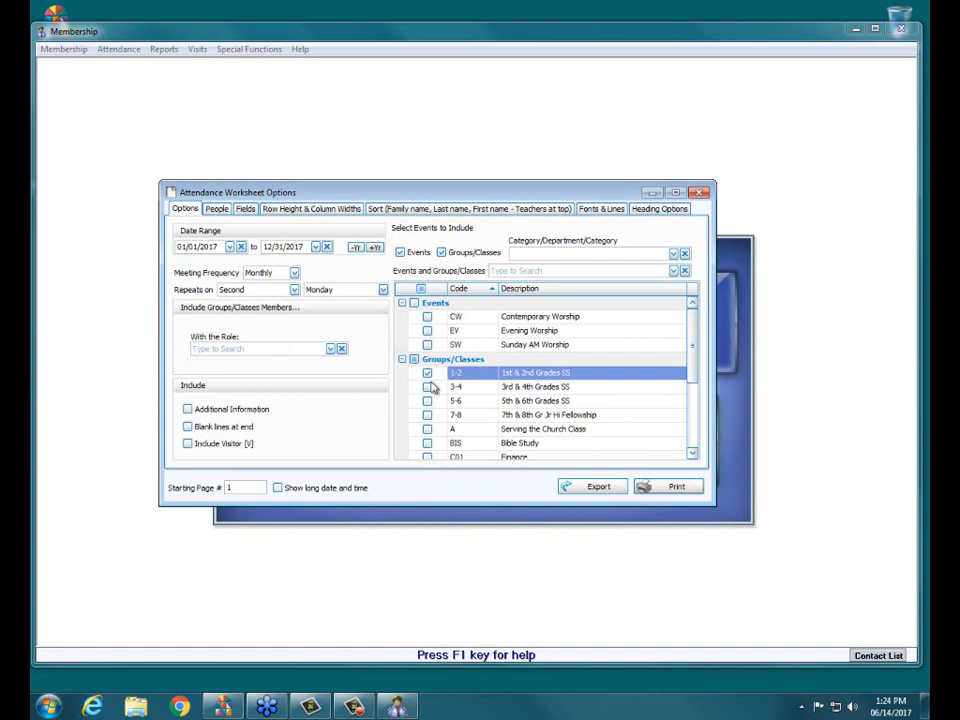
pyautogui.click(427, 372)
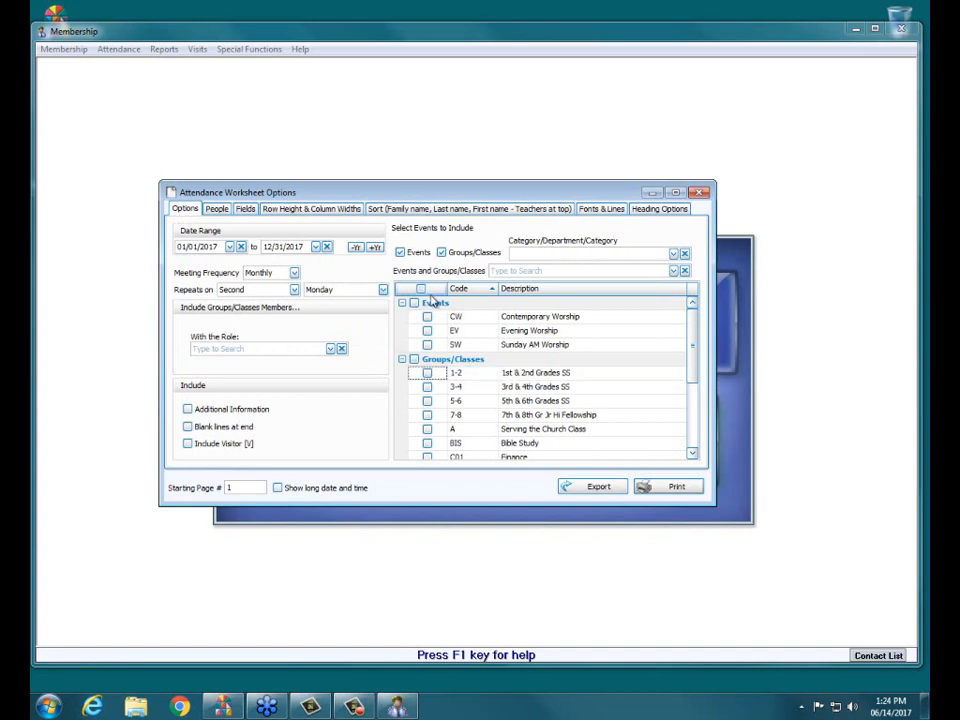
pyautogui.click(428, 345)
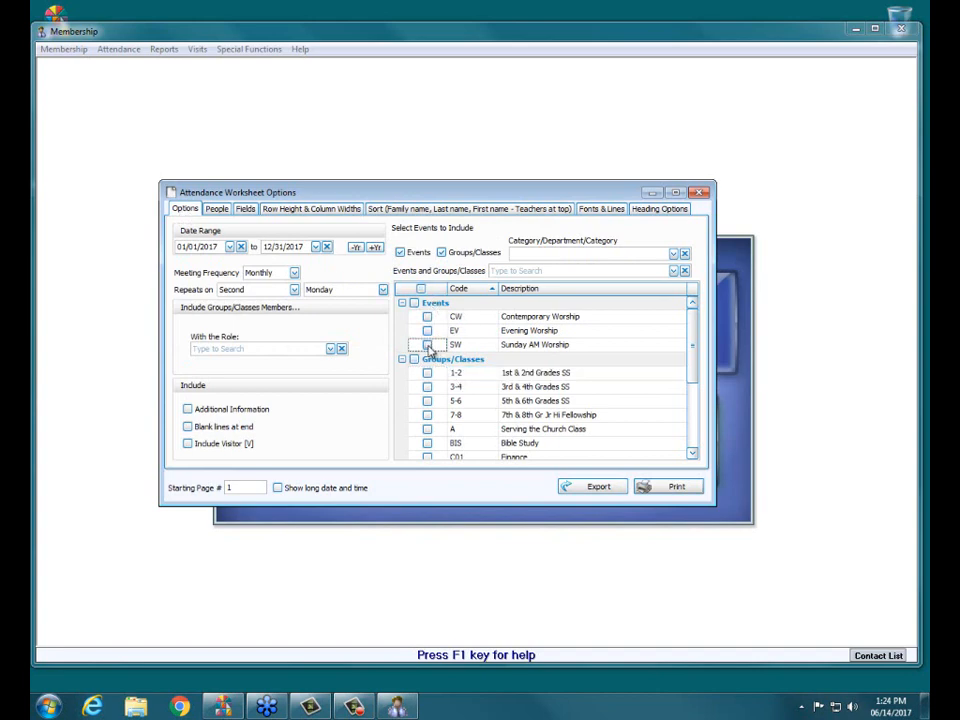
pyautogui.click(428, 345)
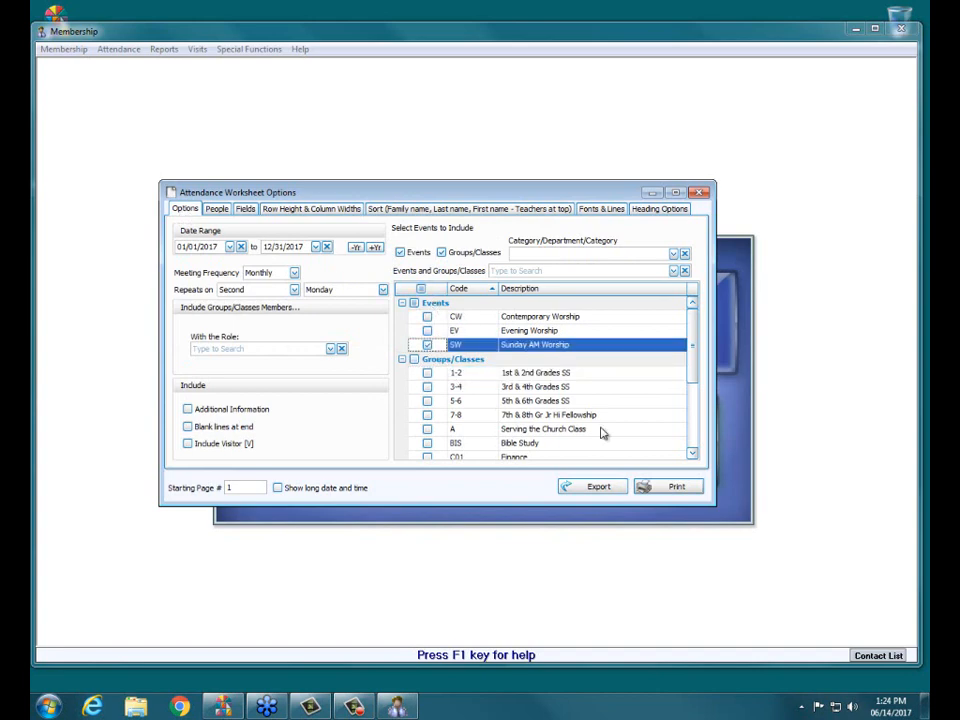
# Preview the Sunday AM Worship worksheet and browse its attendee list through to page 4
pyautogui.click(684, 490)
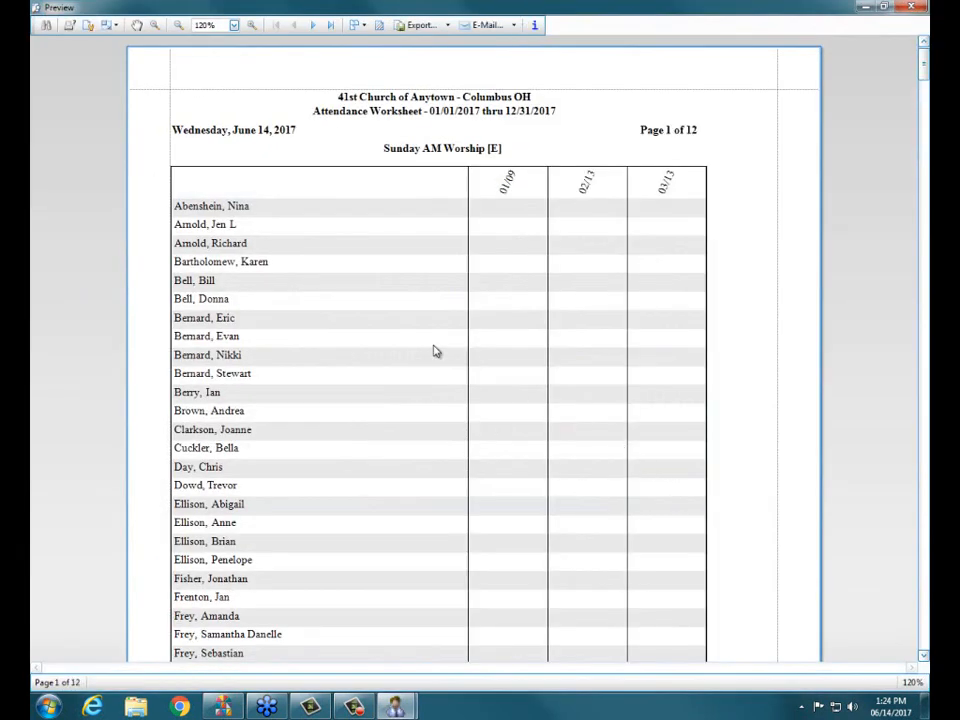
pyautogui.scroll(-5, 435, 351)
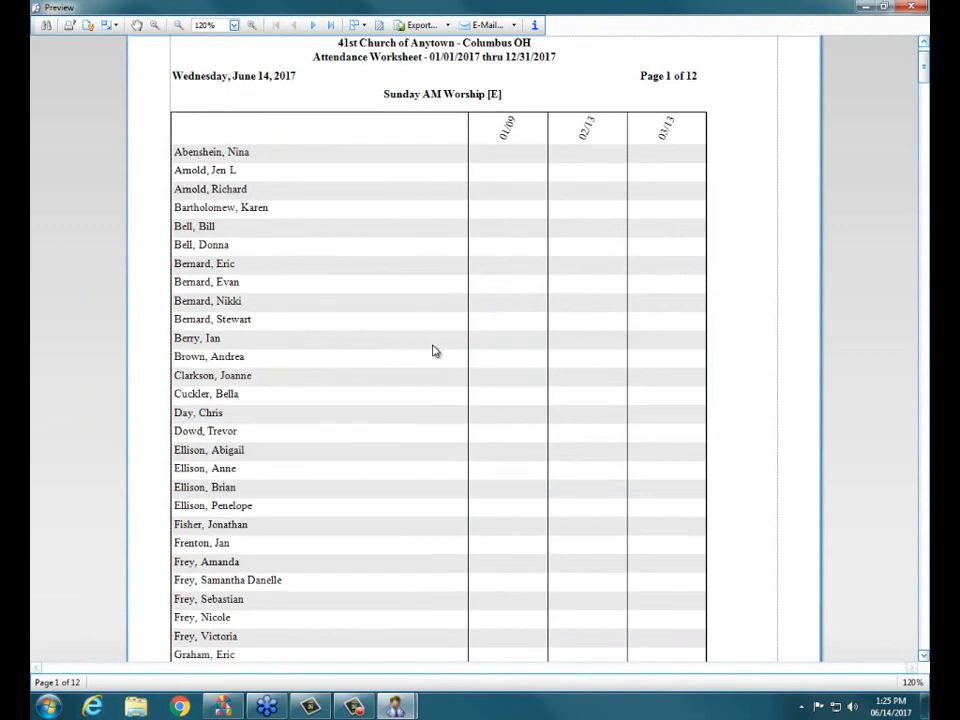
pyautogui.scroll(-6, 434, 351)
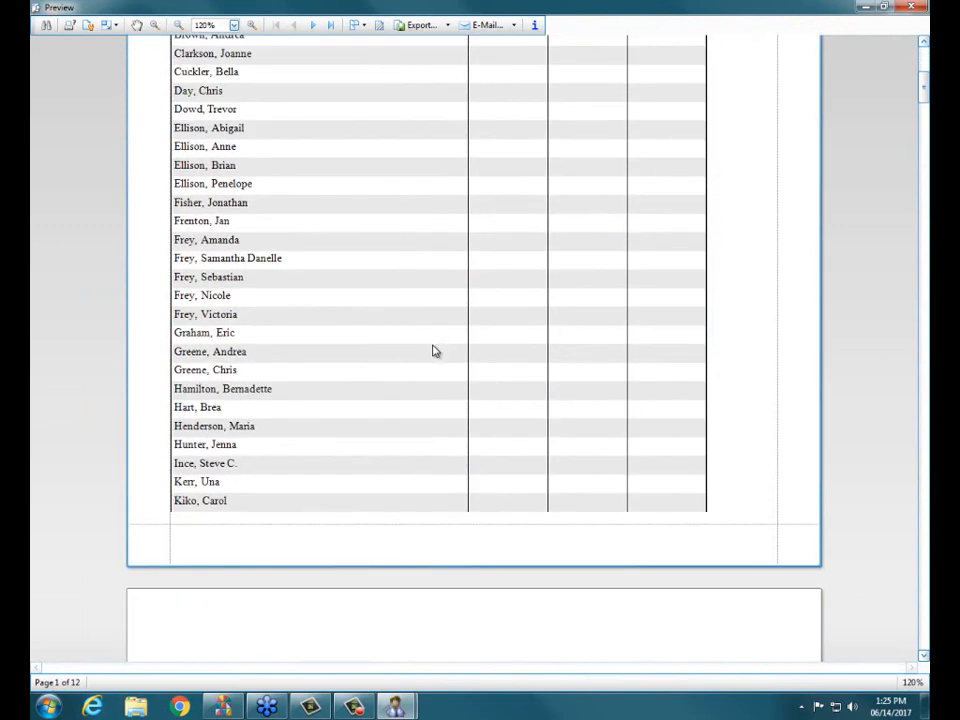
pyautogui.scroll(2, 430, 349)
pyautogui.scroll(10, 429, 349)
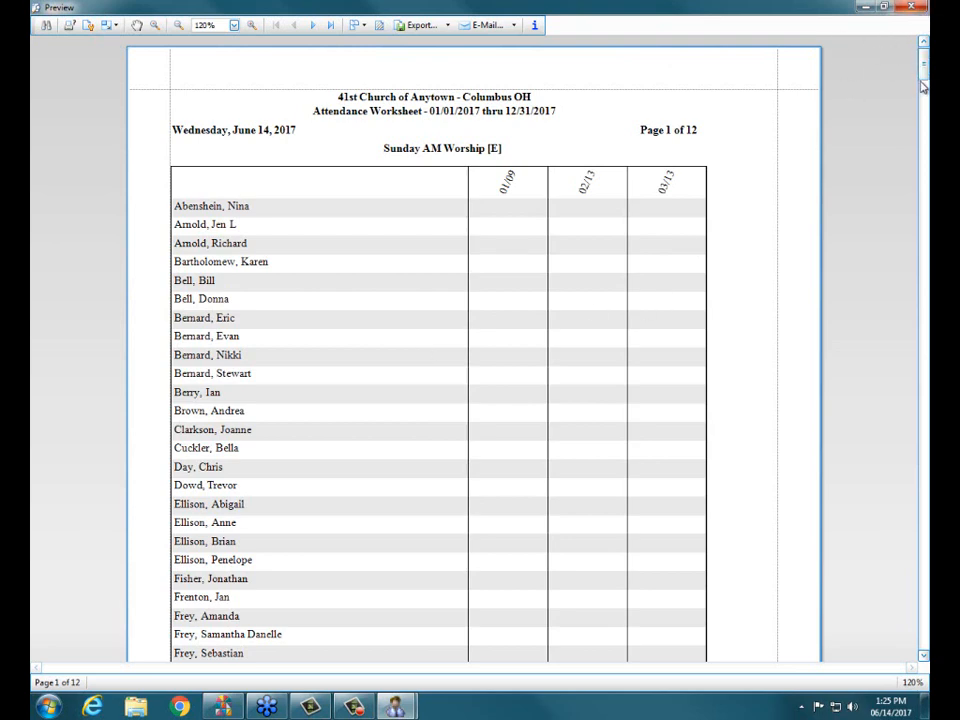
pyautogui.moveTo(924, 62); pyautogui.dragTo(924, 226)
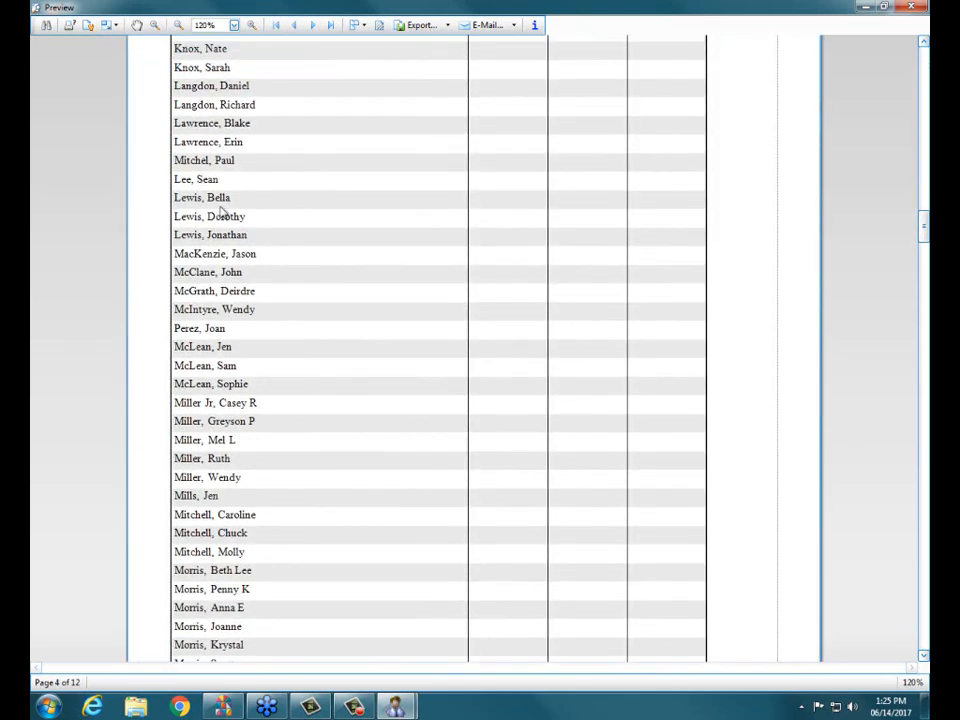
# Examine how family members with different last names are grouped on page 4, and close the preview
pyautogui.click(236, 332)
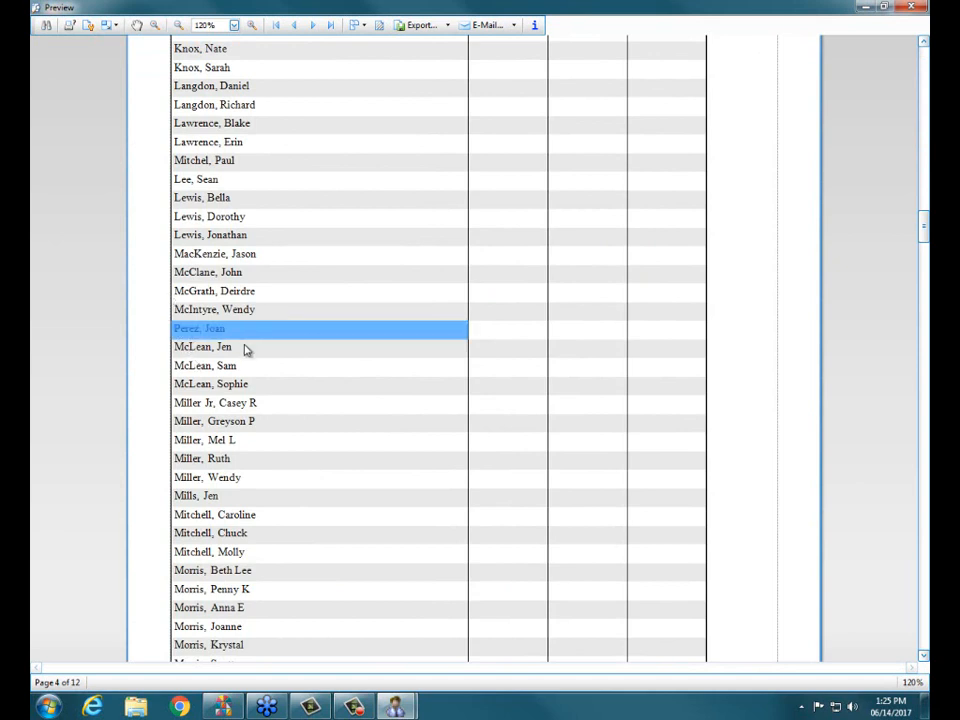
pyautogui.click(246, 350)
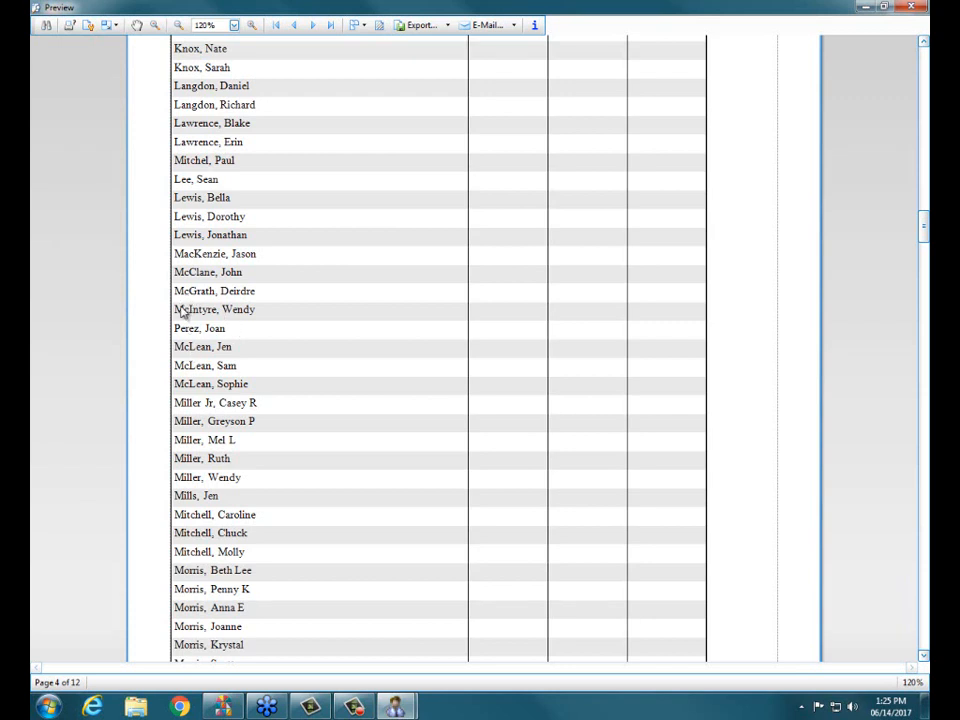
pyautogui.click(268, 312)
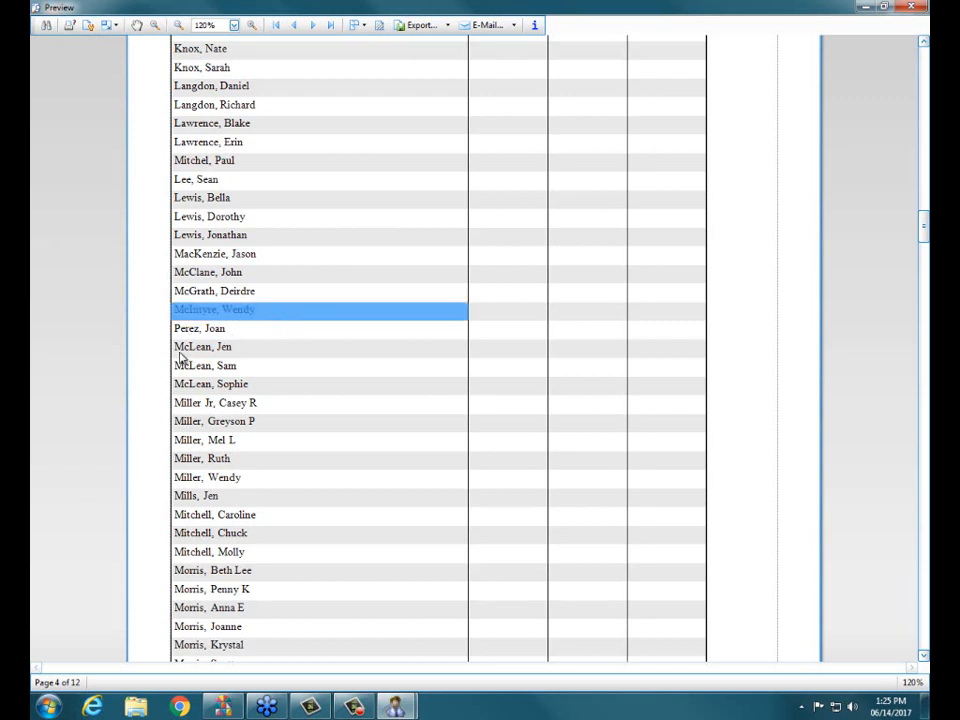
pyautogui.moveTo(182, 352); pyautogui.dragTo(255, 372)
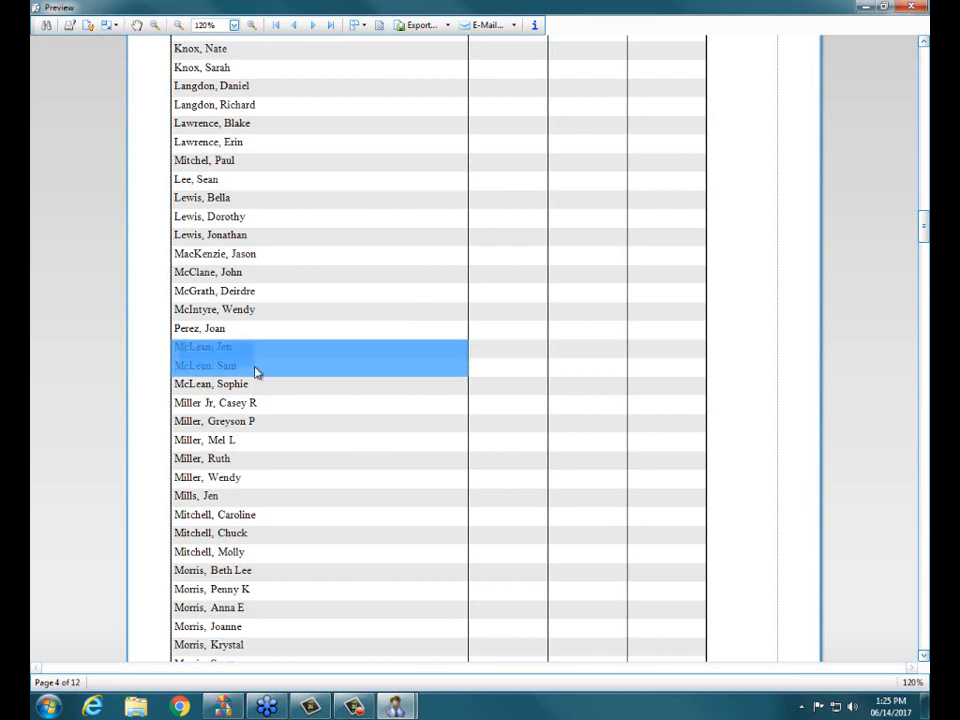
pyautogui.click(228, 336)
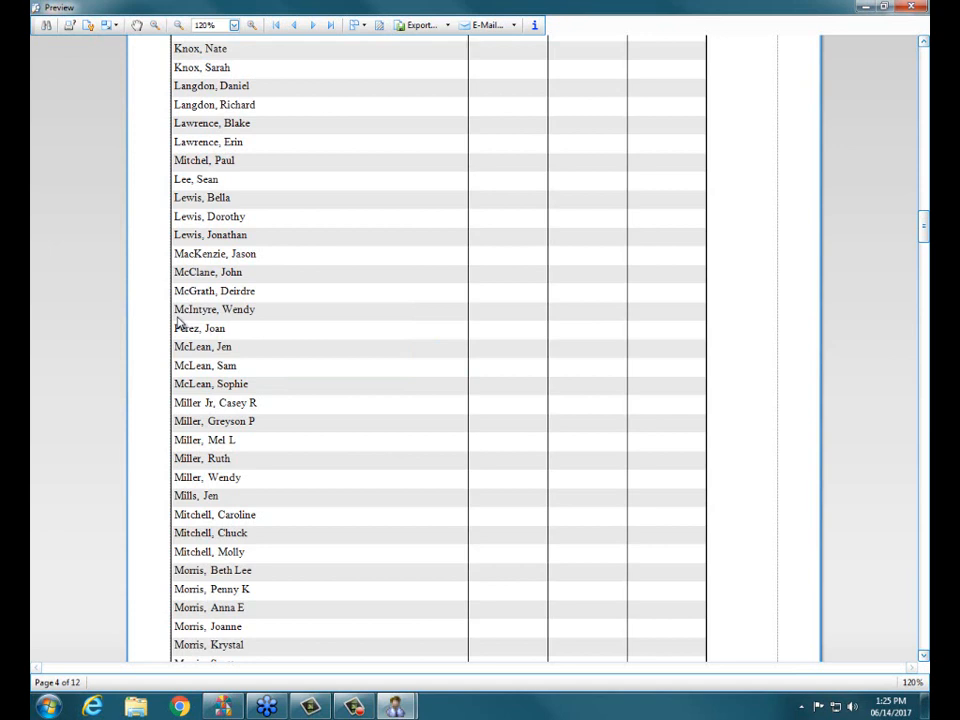
pyautogui.click(187, 334)
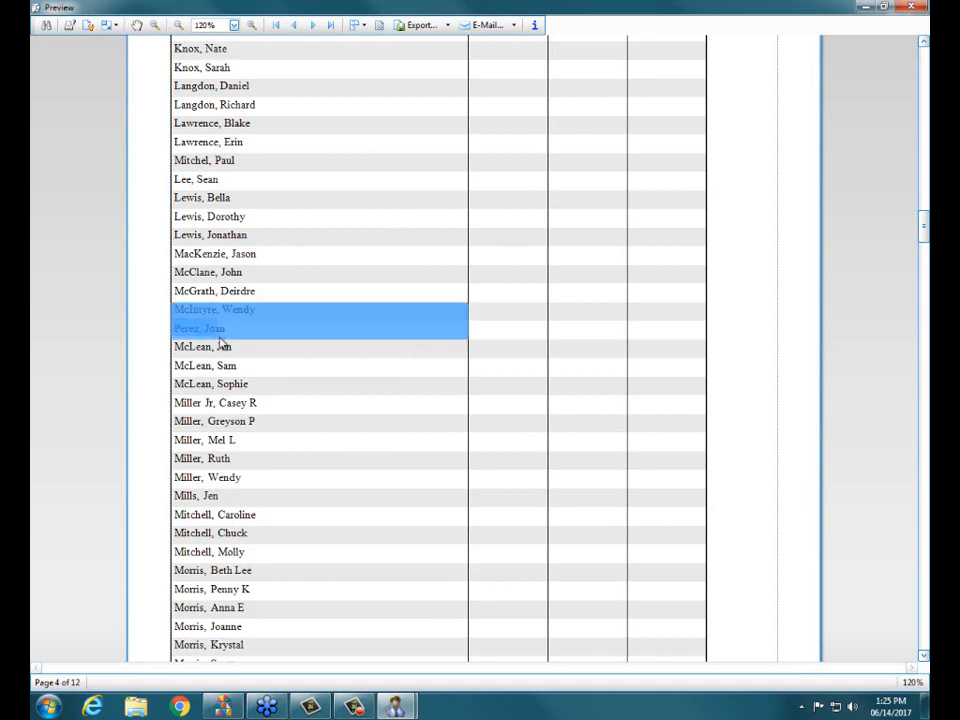
pyautogui.click(235, 339)
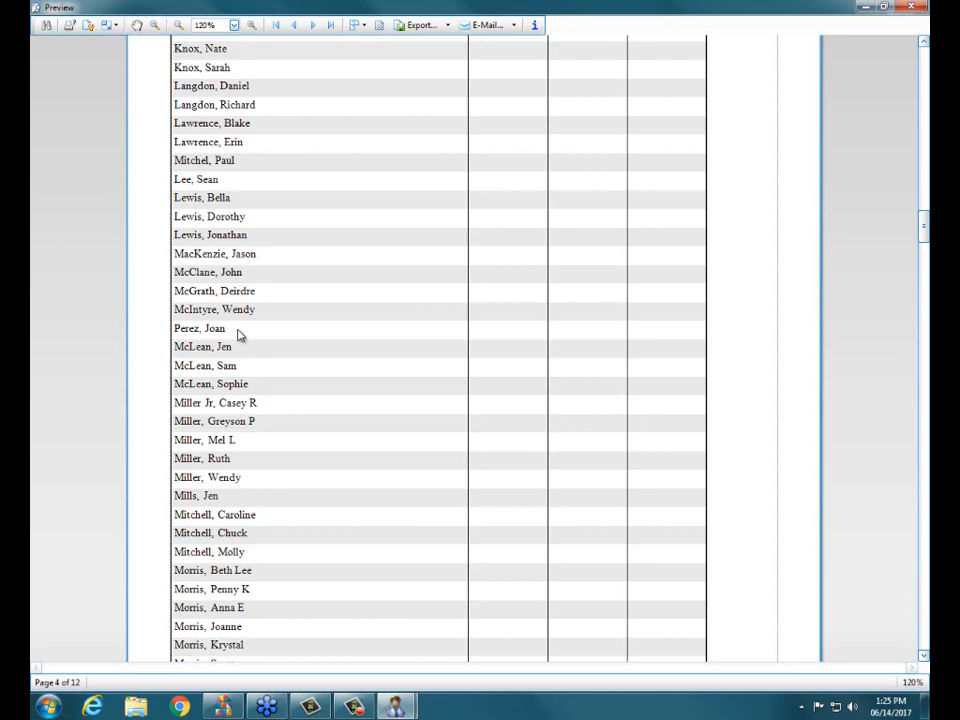
pyautogui.click(910, 10)
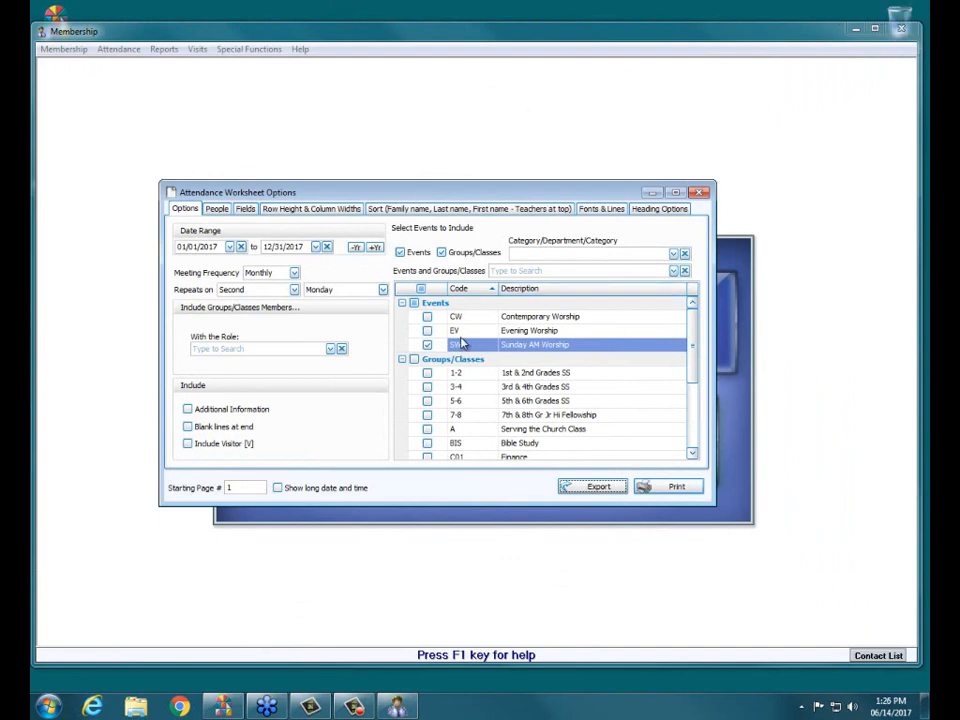
# Include blank lines at the end of the worksheet, and select 1st & 2nd Grades SS in place of Sunday AM Worship
pyautogui.click(427, 344)
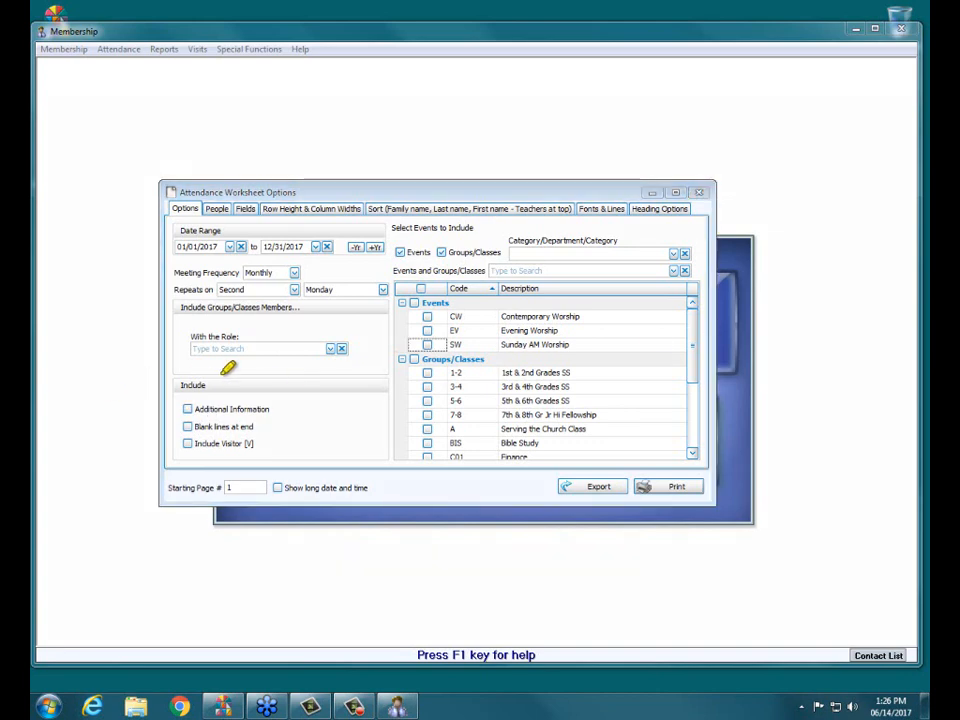
pyautogui.moveTo(166, 380)
pyautogui.mouseDown()
pyautogui.moveTo(183, 432)
pyautogui.moveTo(334, 451)
pyautogui.moveTo(206, 379)
pyautogui.moveTo(128, 379)
pyautogui.mouseUp()
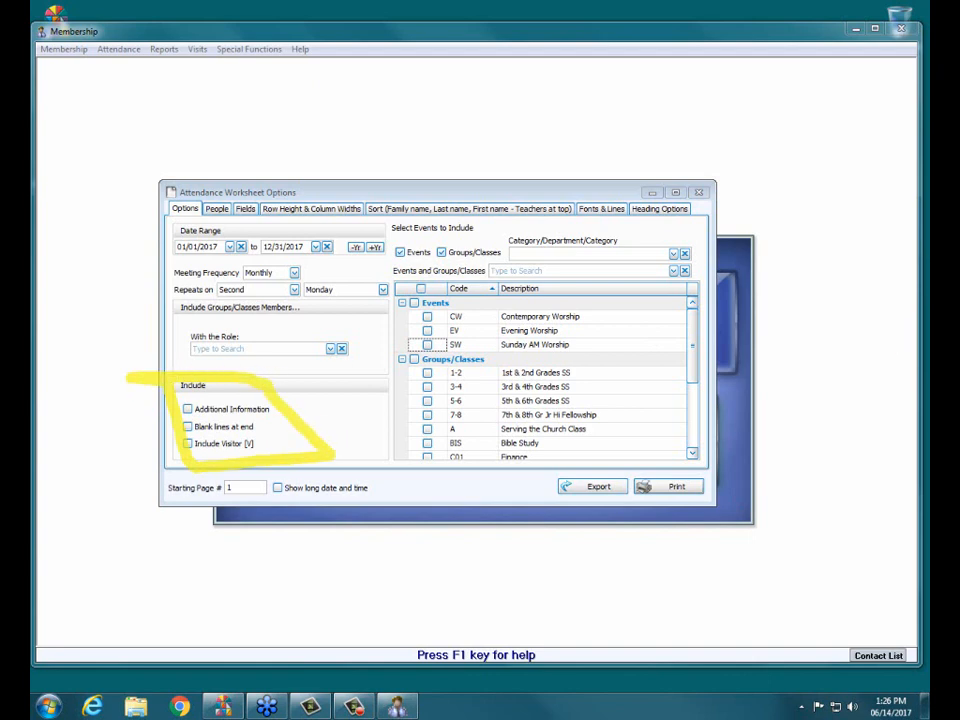
pyautogui.click(187, 427)
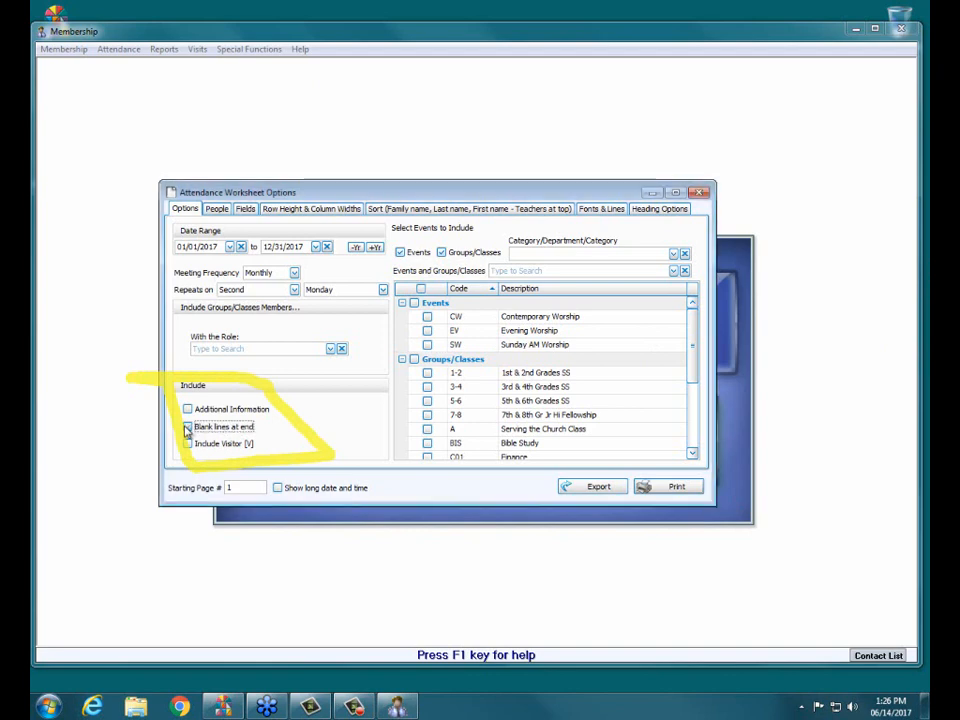
pyautogui.click(427, 372)
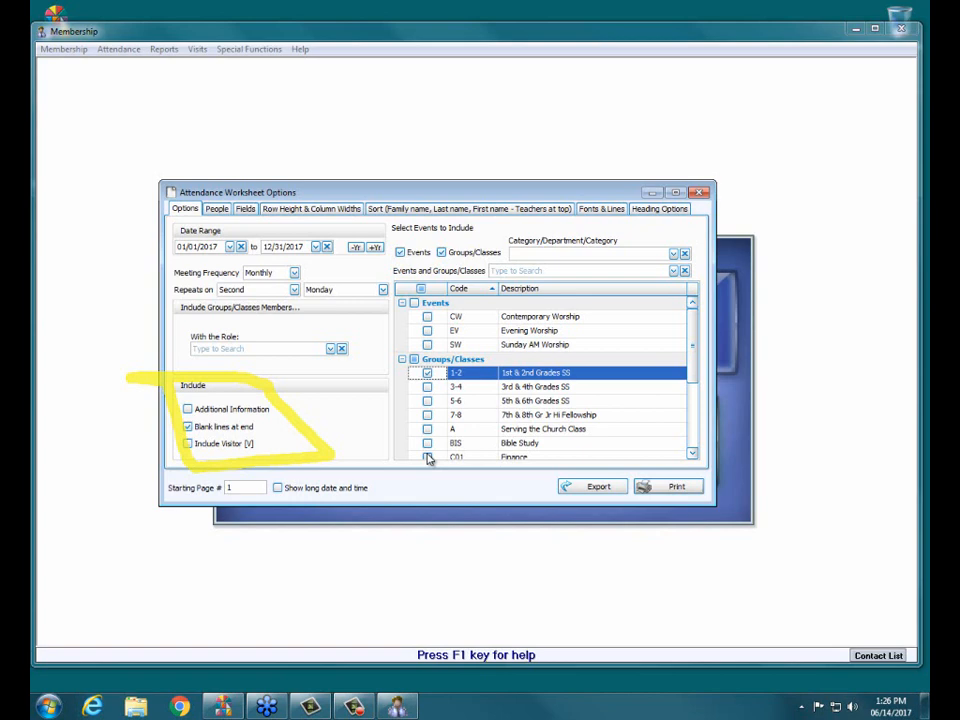
# Preview the 1st & 2nd Grades SS worksheet with its blank lines, close it, and end the webinar for everyone
pyautogui.click(678, 487)
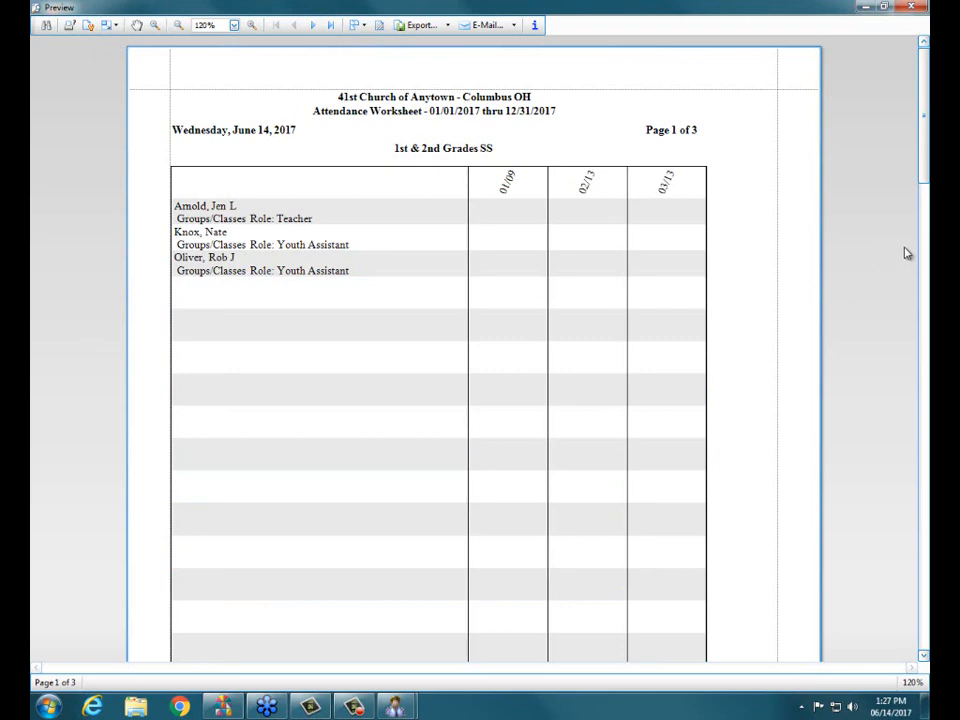
pyautogui.click(910, 8)
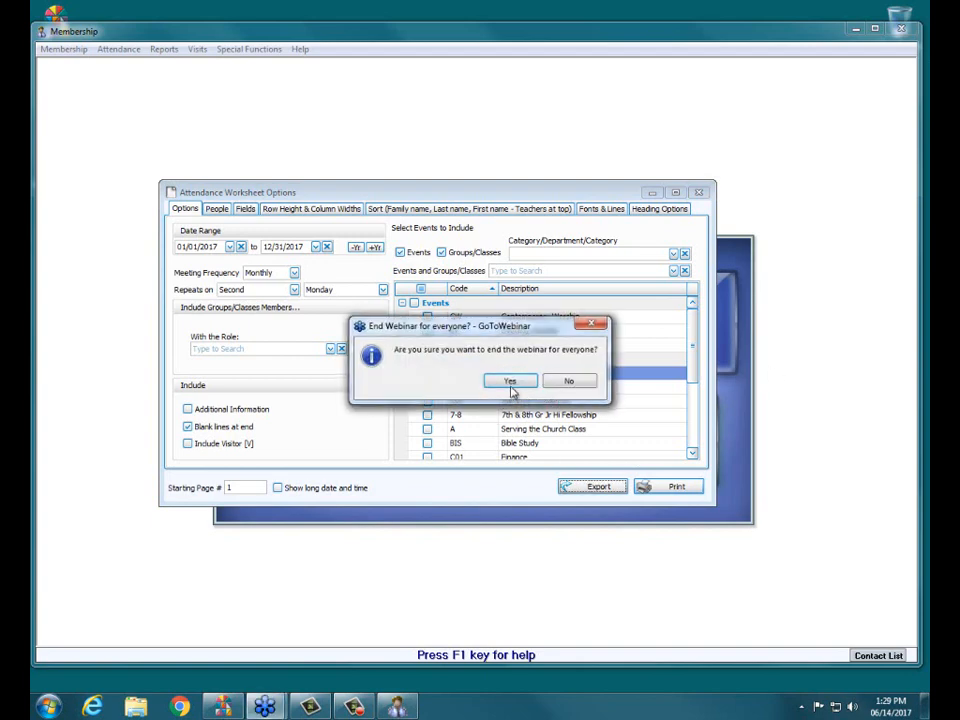
pyautogui.click(510, 383)
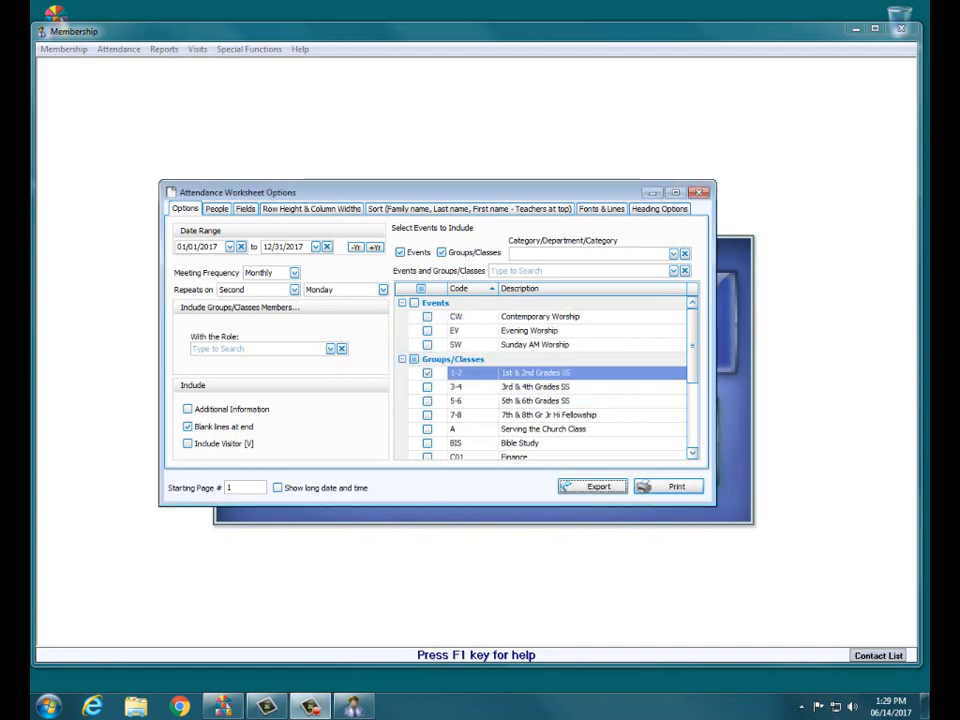